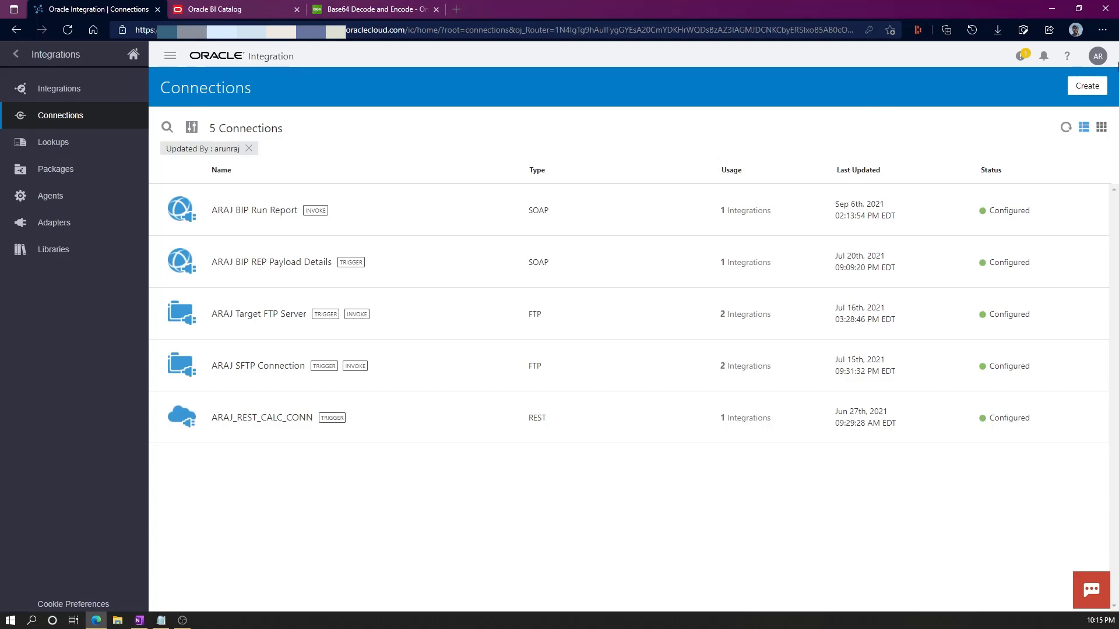
Create a new SOAP adapter connection named ARAJ_INVOKE_BI_WS.
left_click(1085, 86)
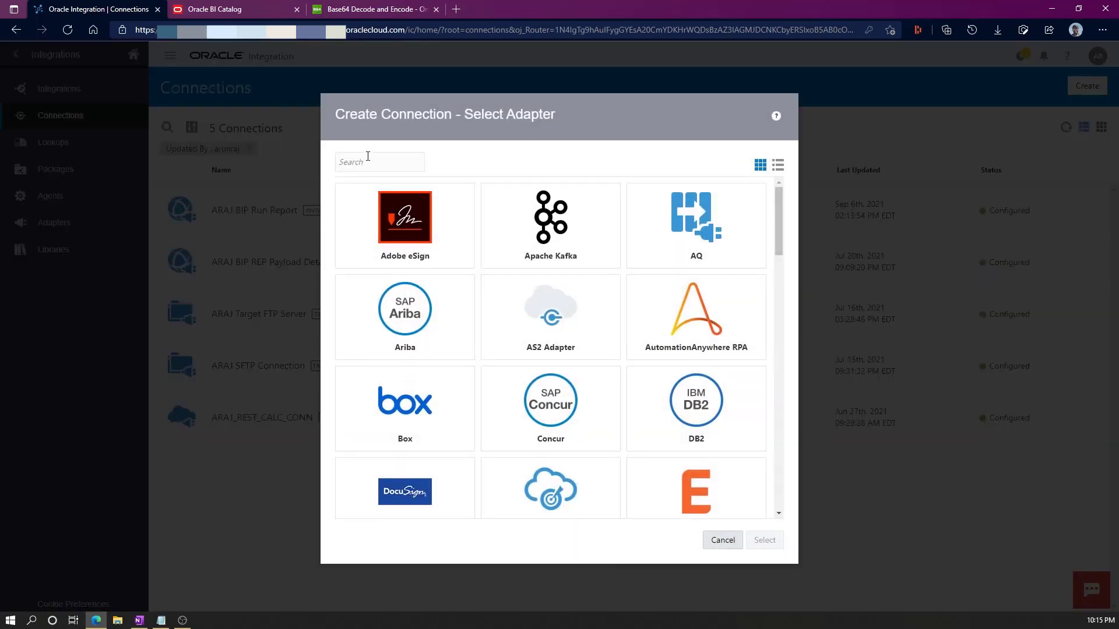
type("soap")
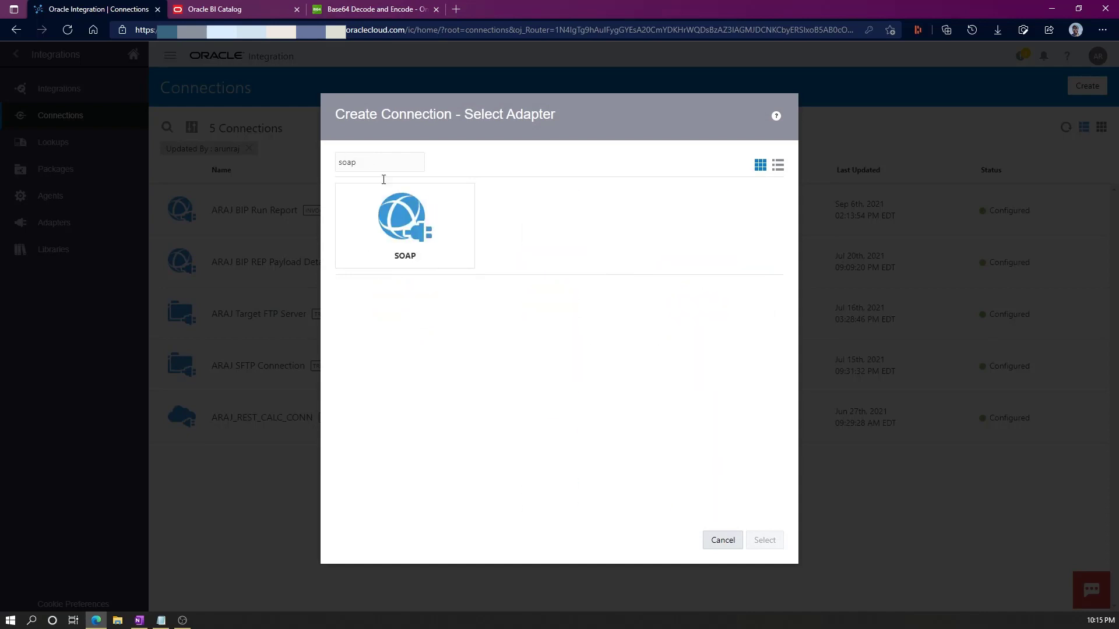
left_click(408, 225)
left_click(764, 540)
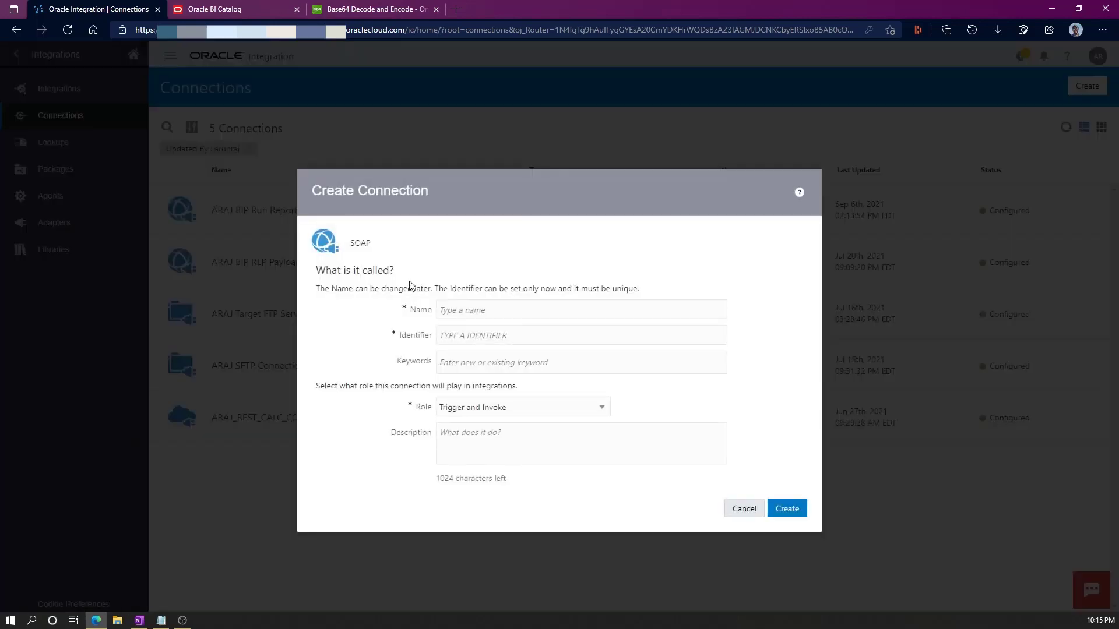
type("ARAJ_INVOKE_BI_WS")
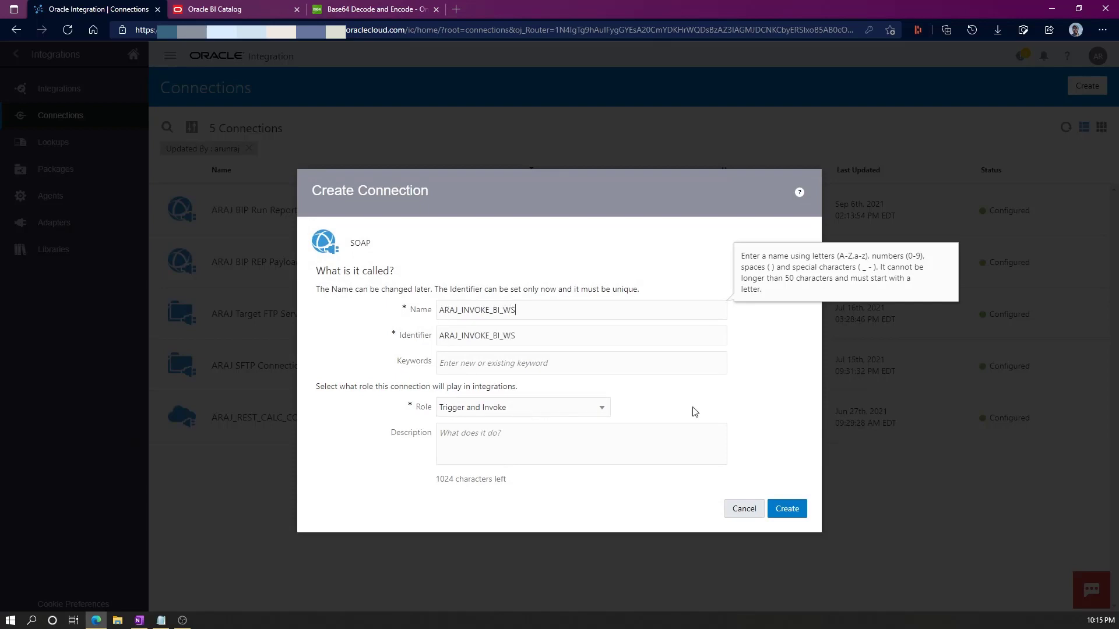
left_click(787, 509)
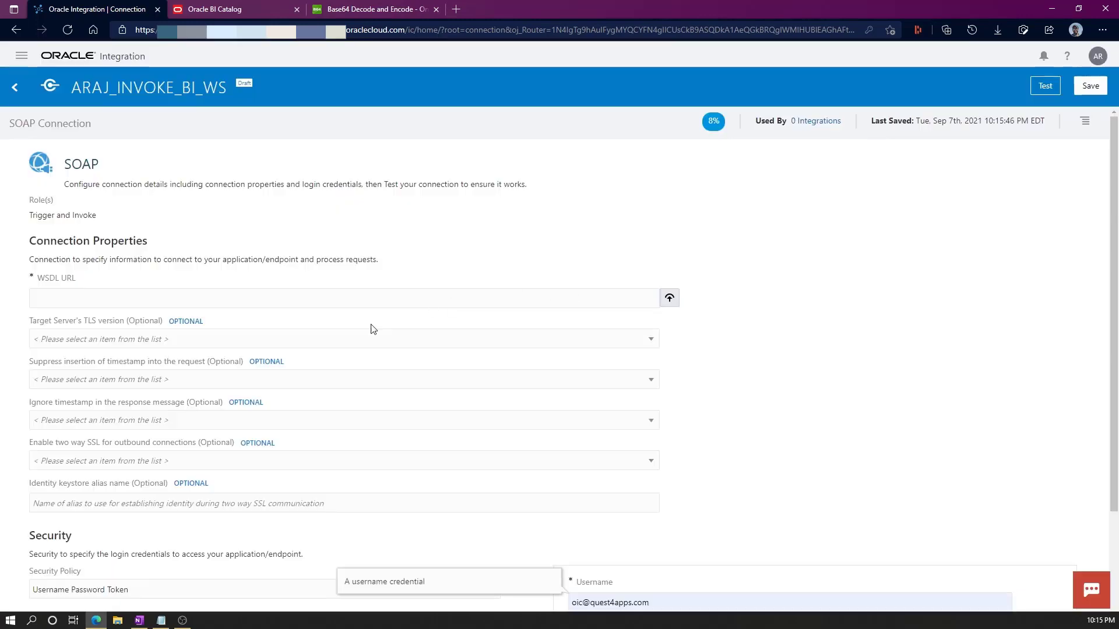
Enter the username-token credentials: the account username and password.
scroll(723, 398, "down", 2)
left_click_drag(678, 469, 411, 468)
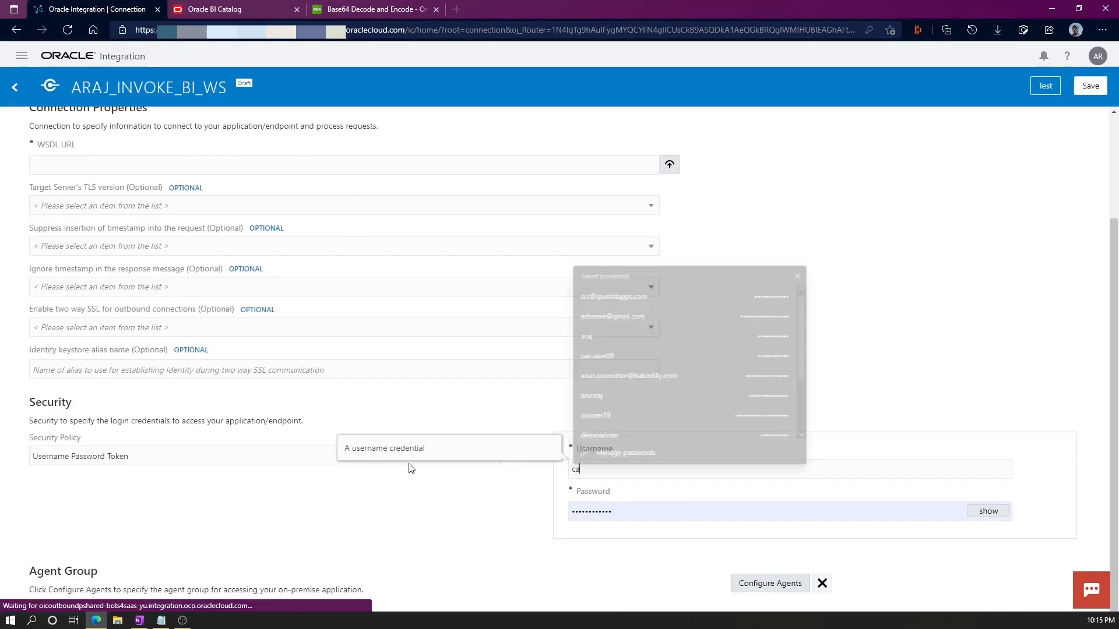
key("Tab")
type("••••••••")
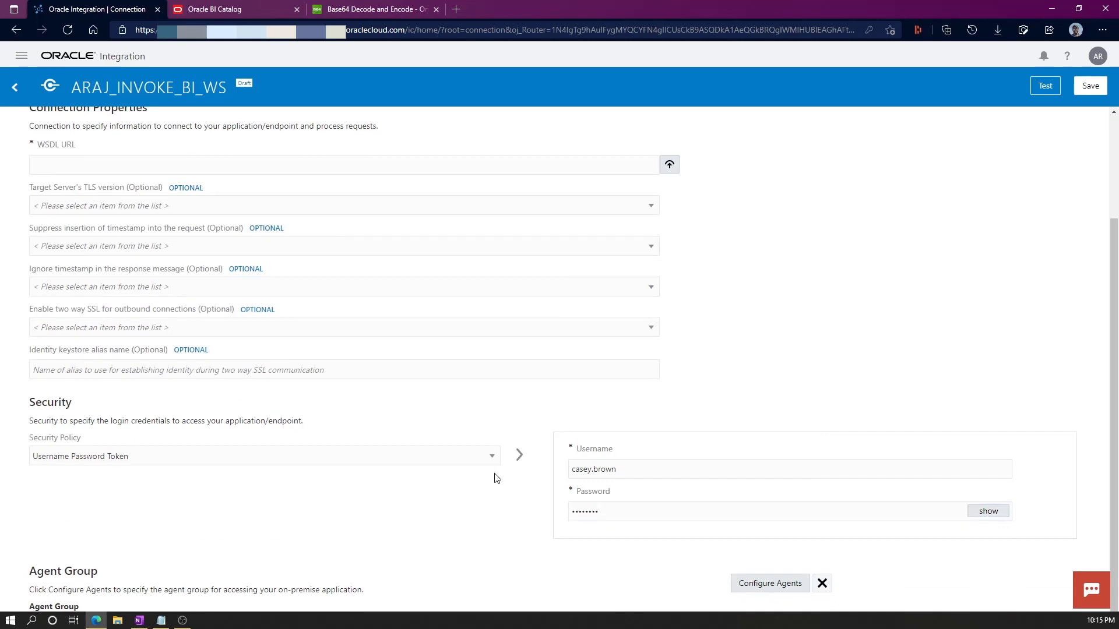
scroll(282, 224, "up", 2)
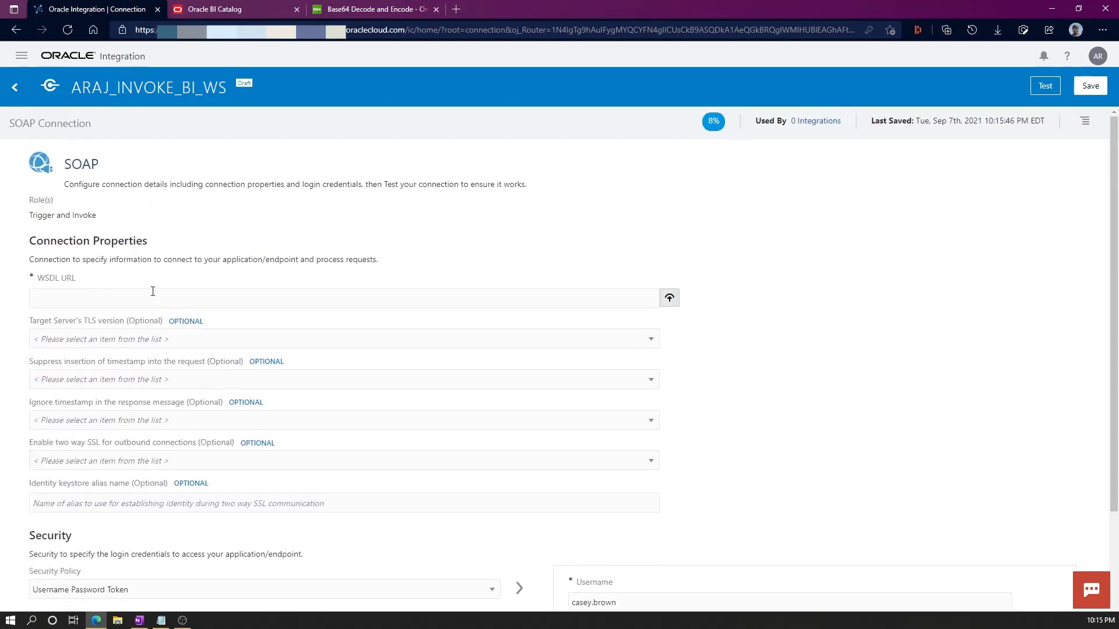
Paste the ExternalReportWSSService WSDL URL from the notes into the connection and save it.
left_click(161, 620)
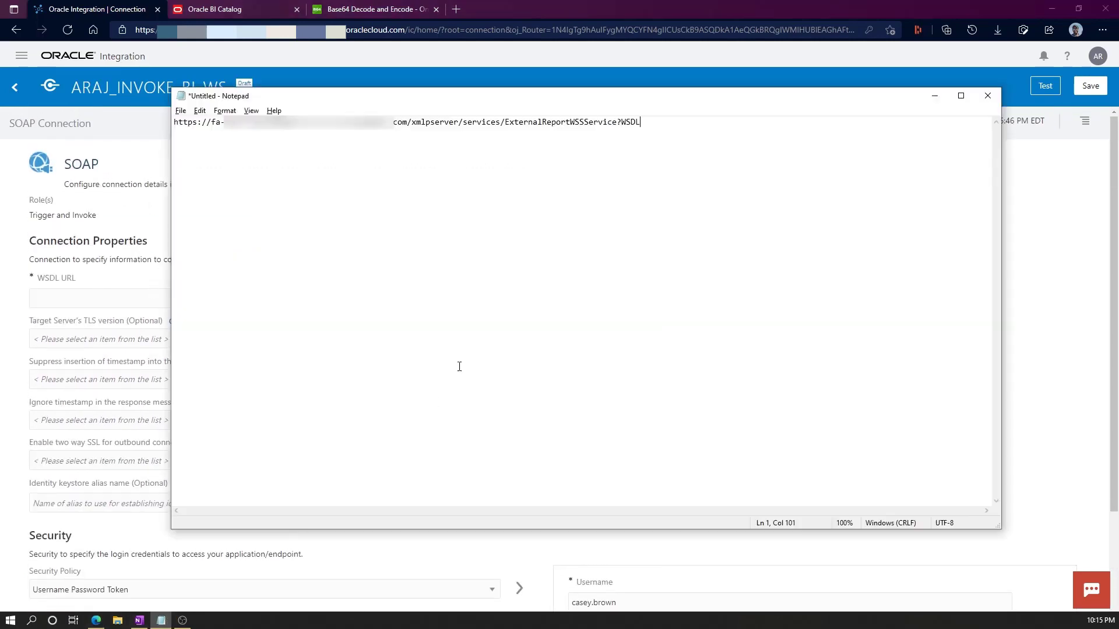
left_click_drag(664, 123, 165, 129)
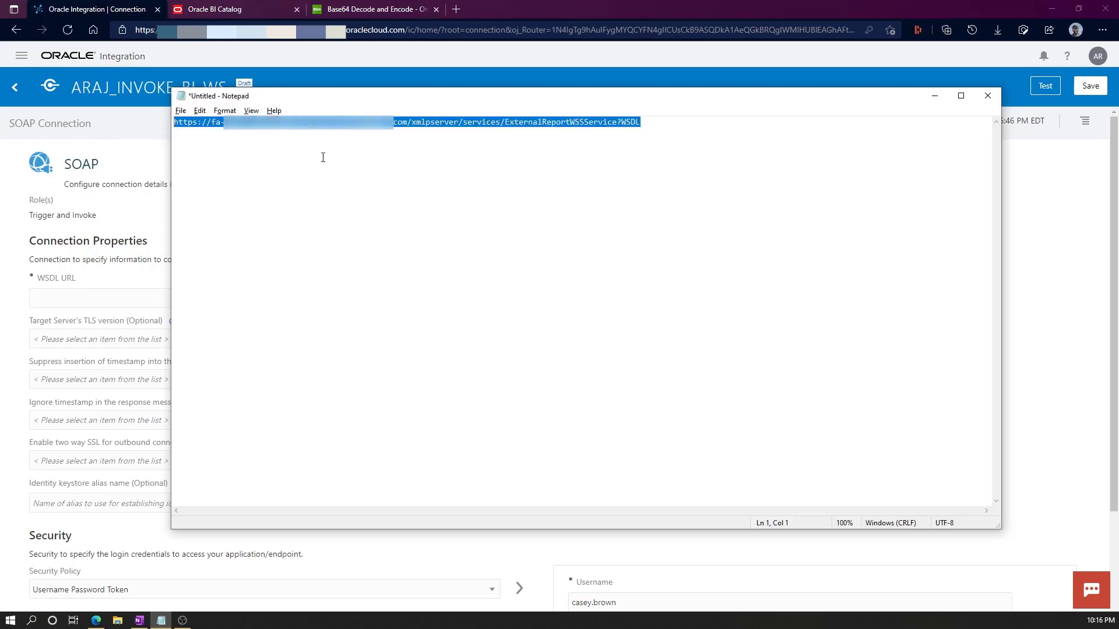
left_click(147, 208)
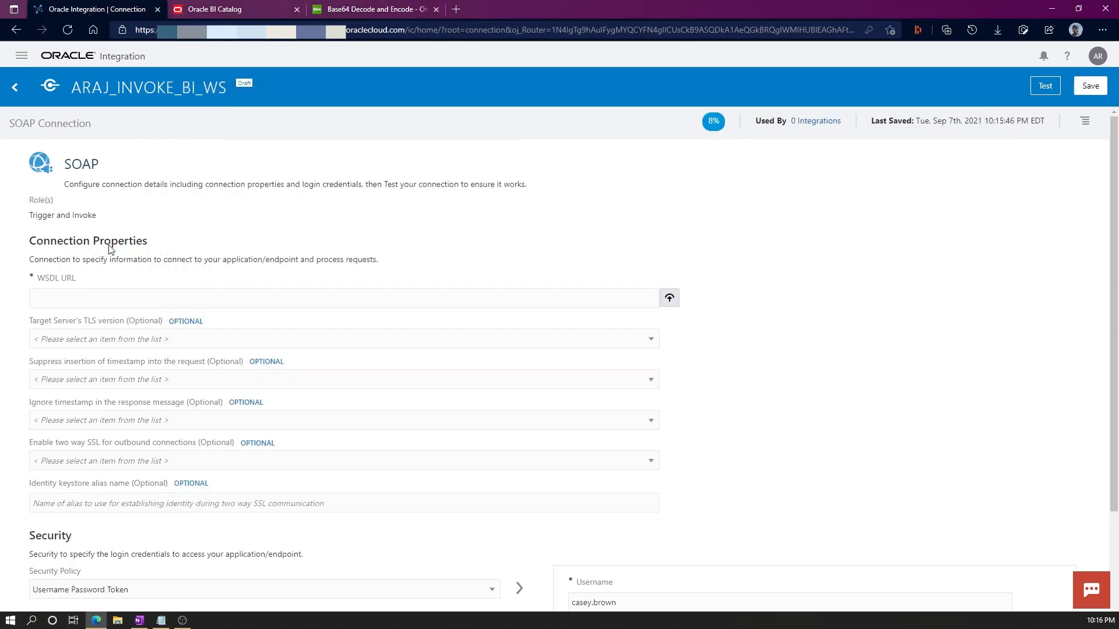
left_click(92, 302)
key("ctrl+v")
left_click_drag(396, 298, 301, 298)
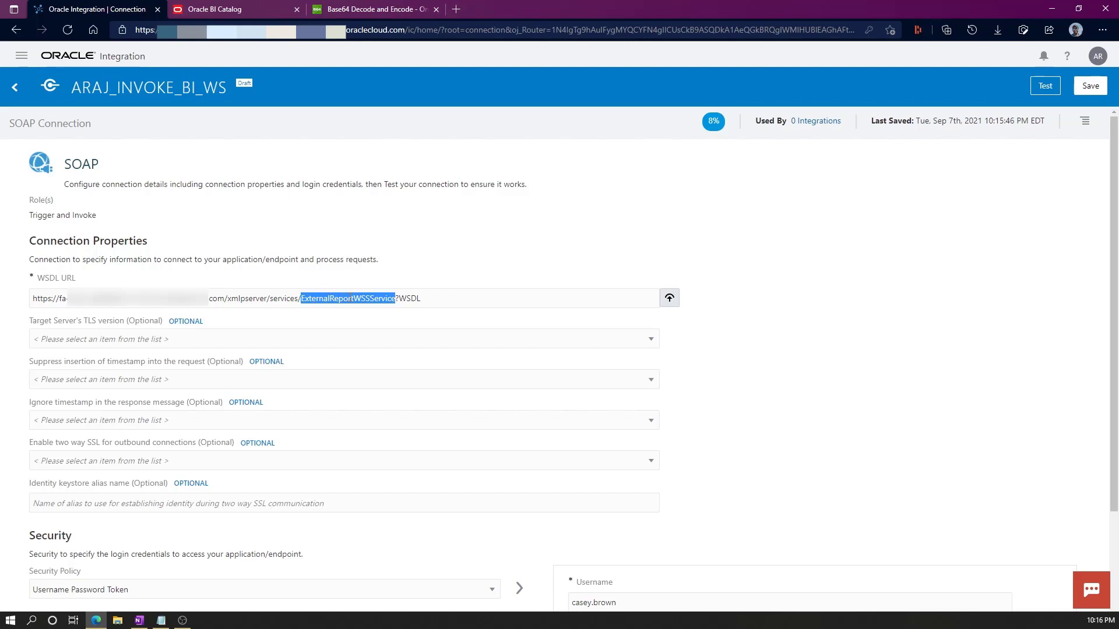
left_click(407, 299)
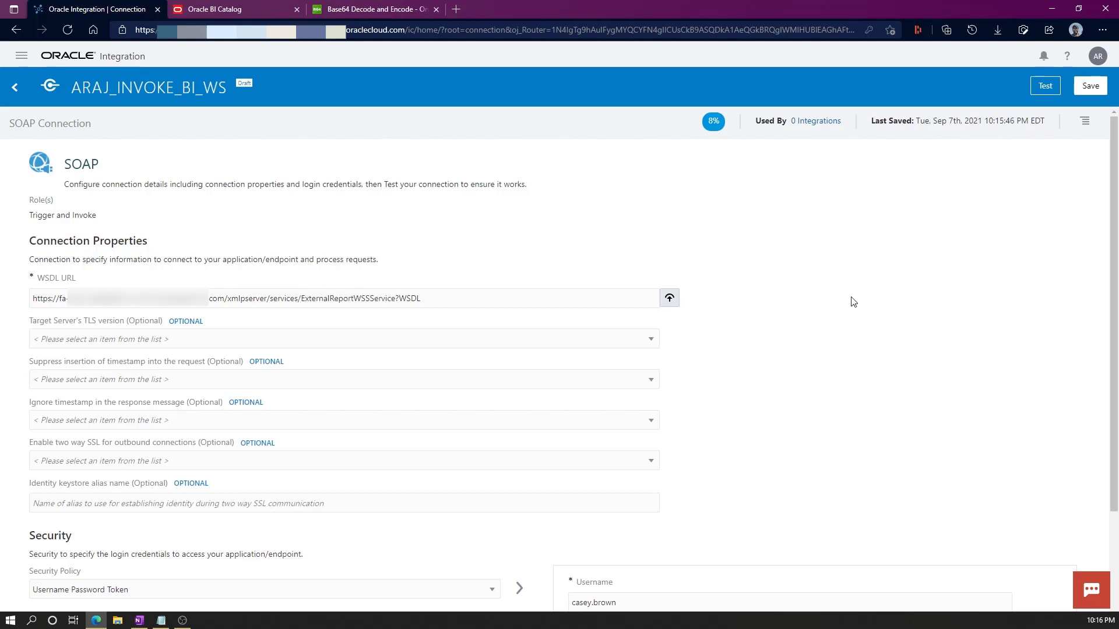
left_click(1090, 86)
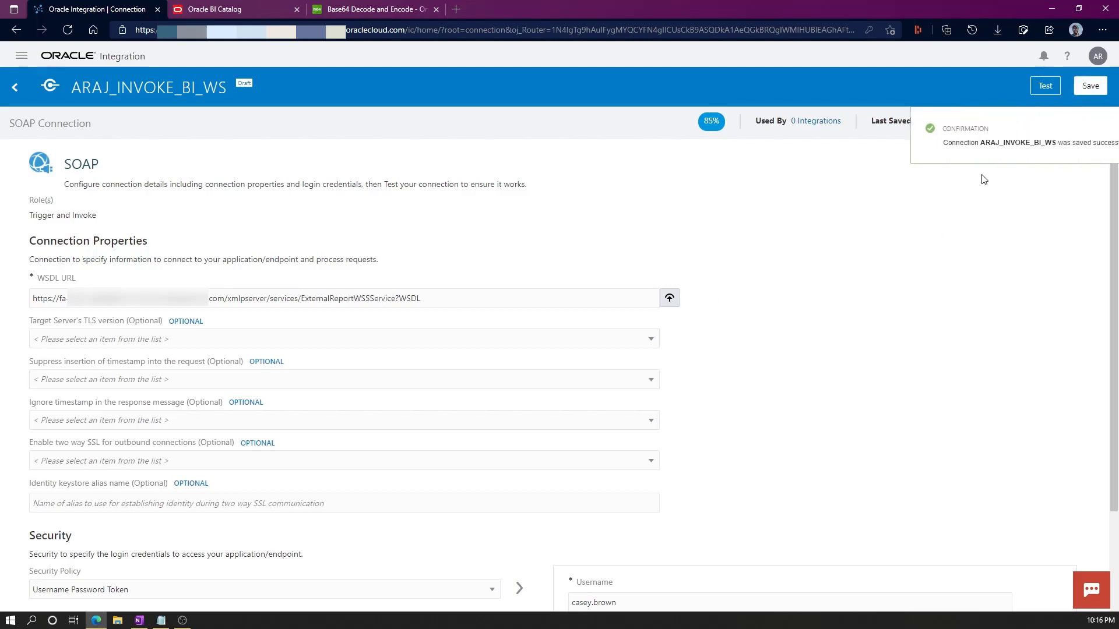
left_click(1098, 129)
Test ARAJ_INVOKE_BI_WS successfully, save it as configured, and switch to the Integrations list.
left_click(1046, 89)
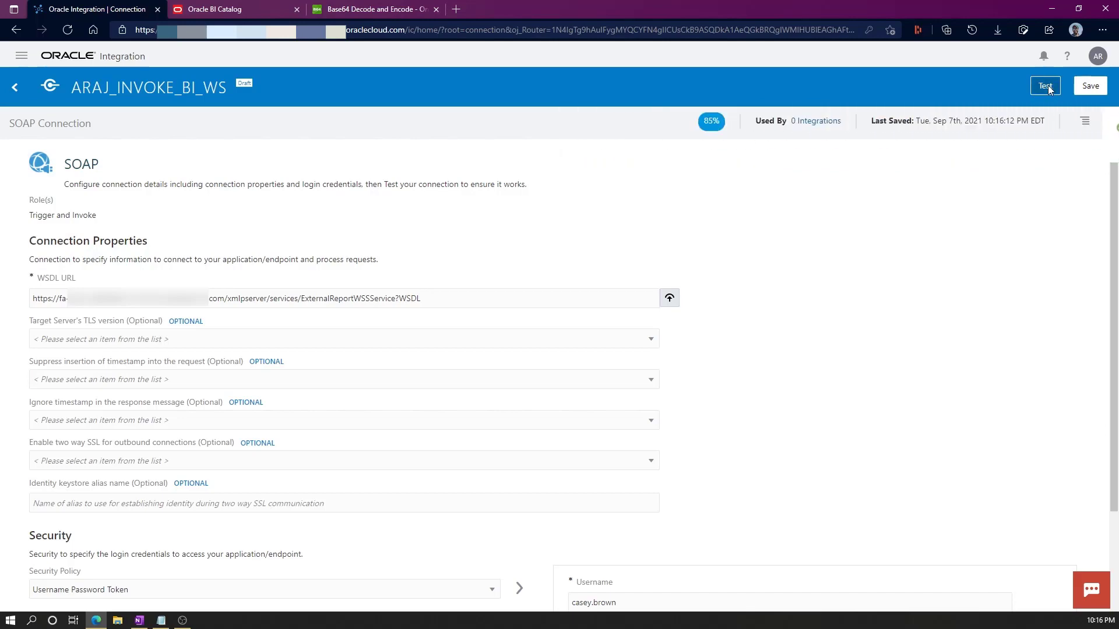
left_click(634, 411)
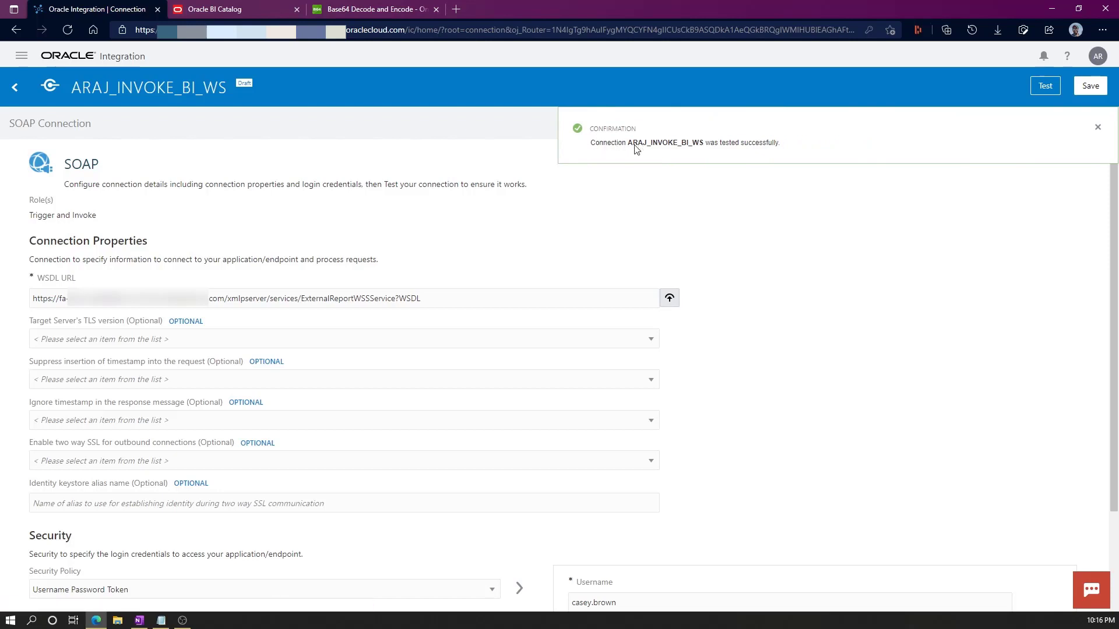
left_click(1098, 125)
left_click(1090, 86)
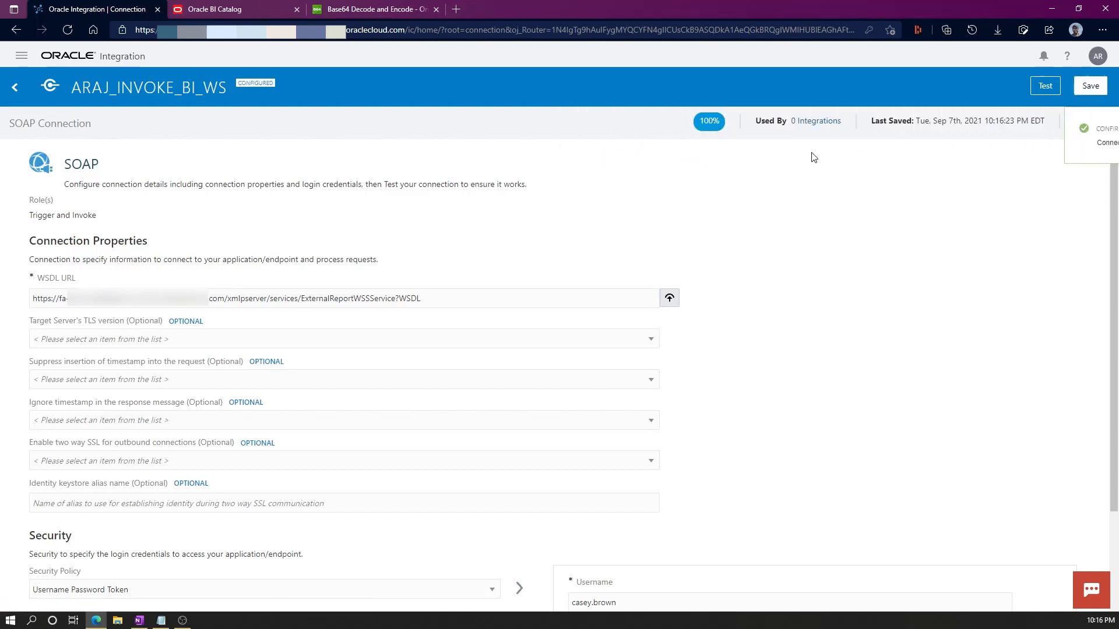
left_click(4, 86)
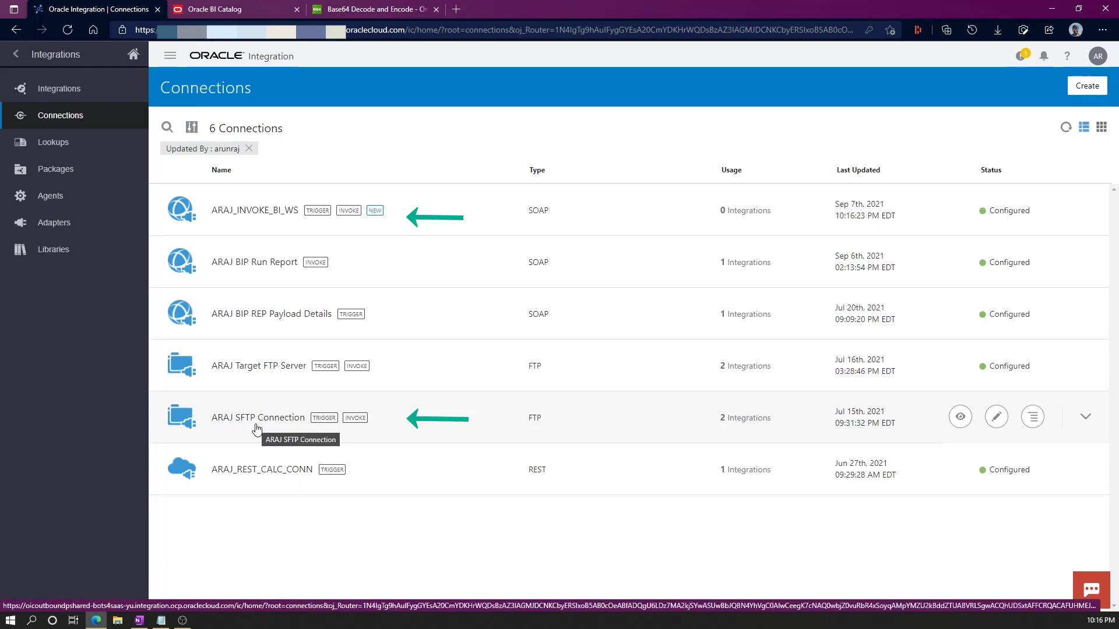
left_click(59, 88)
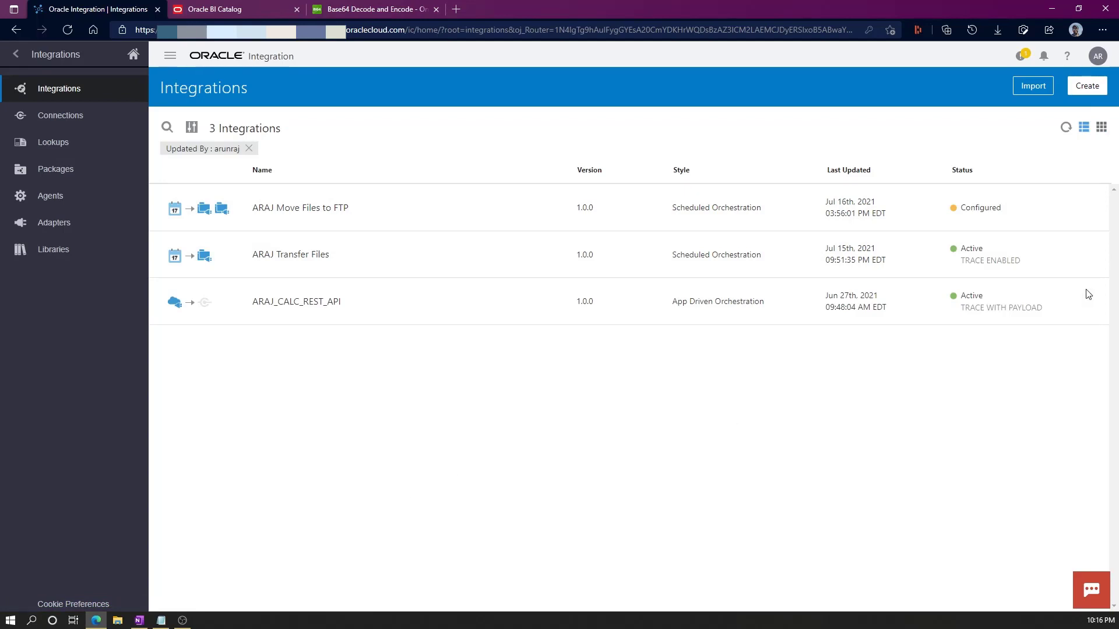
Create a Scheduled Orchestration integration named ARAJ_INVOKE_BI_REPORT.
left_click(1086, 86)
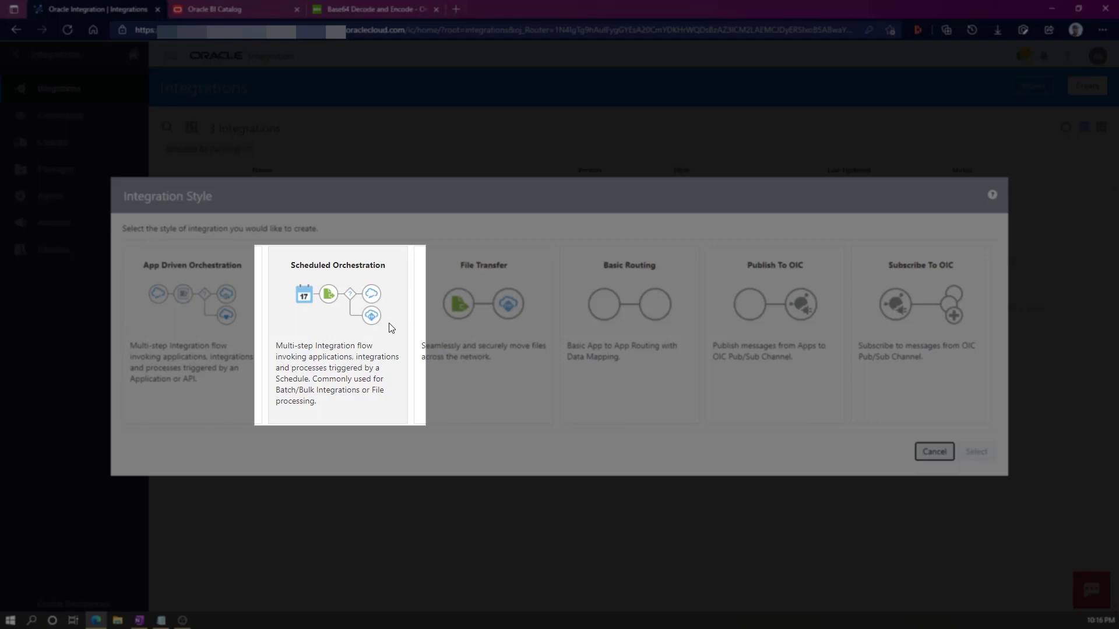
left_click(373, 328)
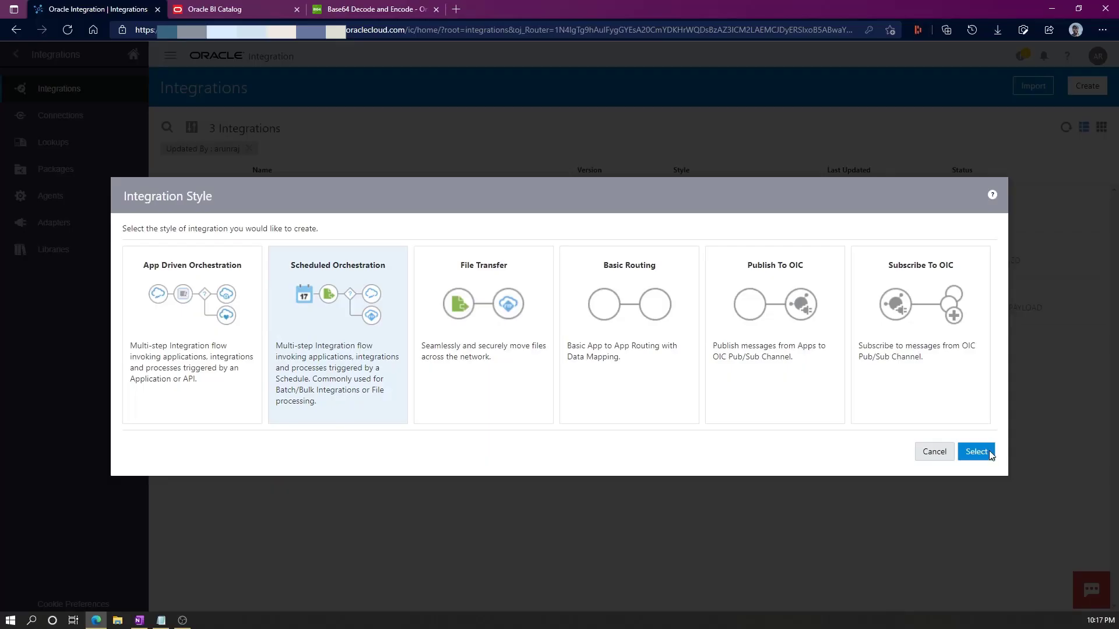
left_click(976, 452)
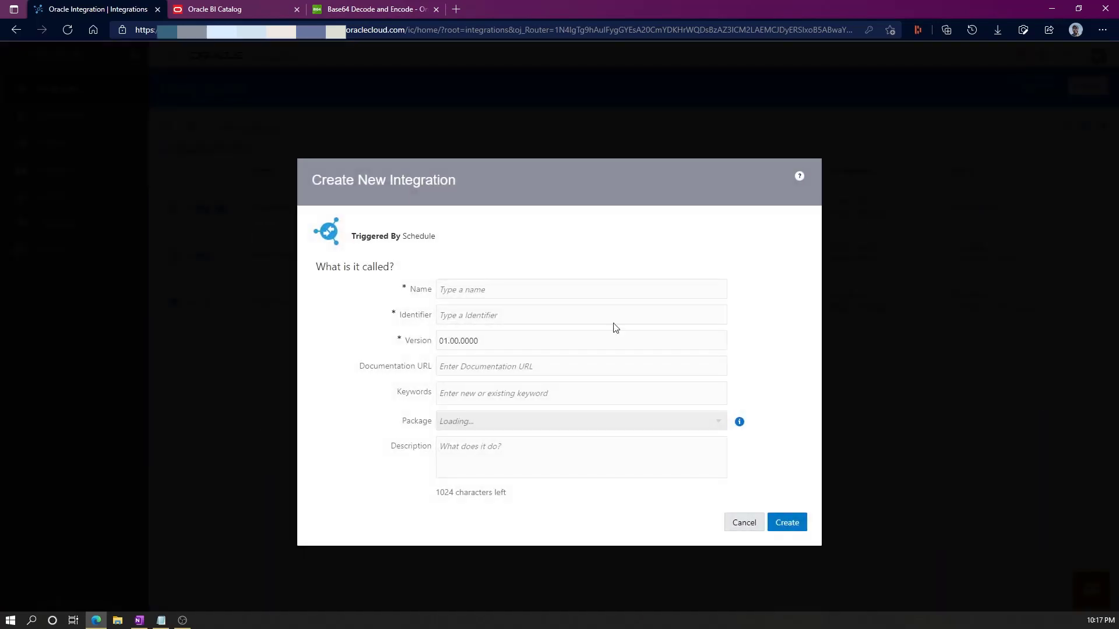
type("ARAJ_INVOK")
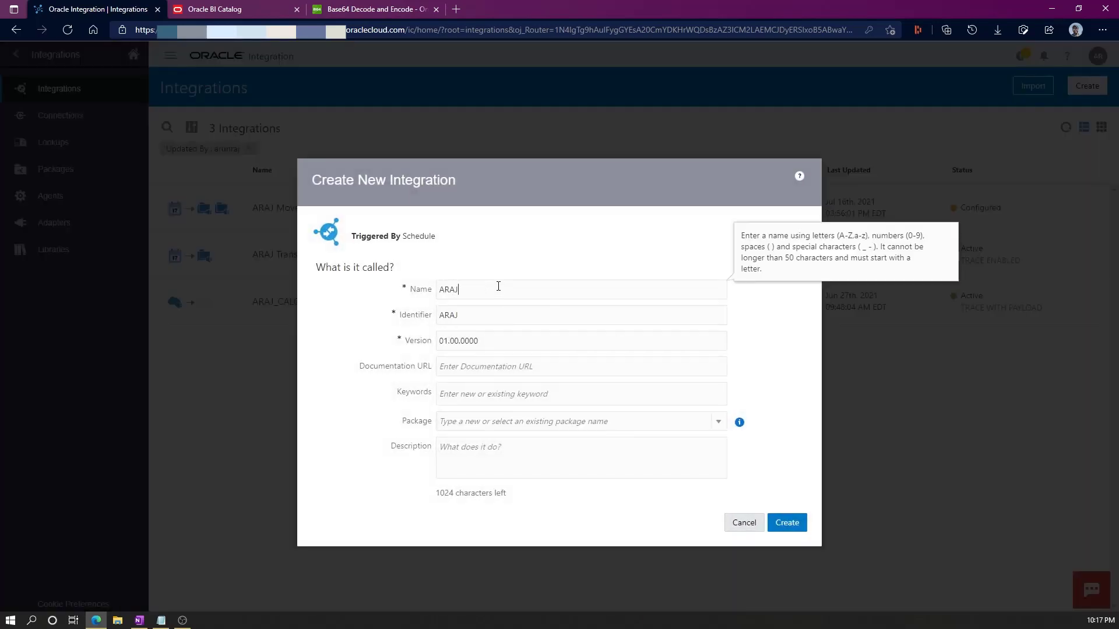
type("E_BI_REPOR")
left_click(786, 522)
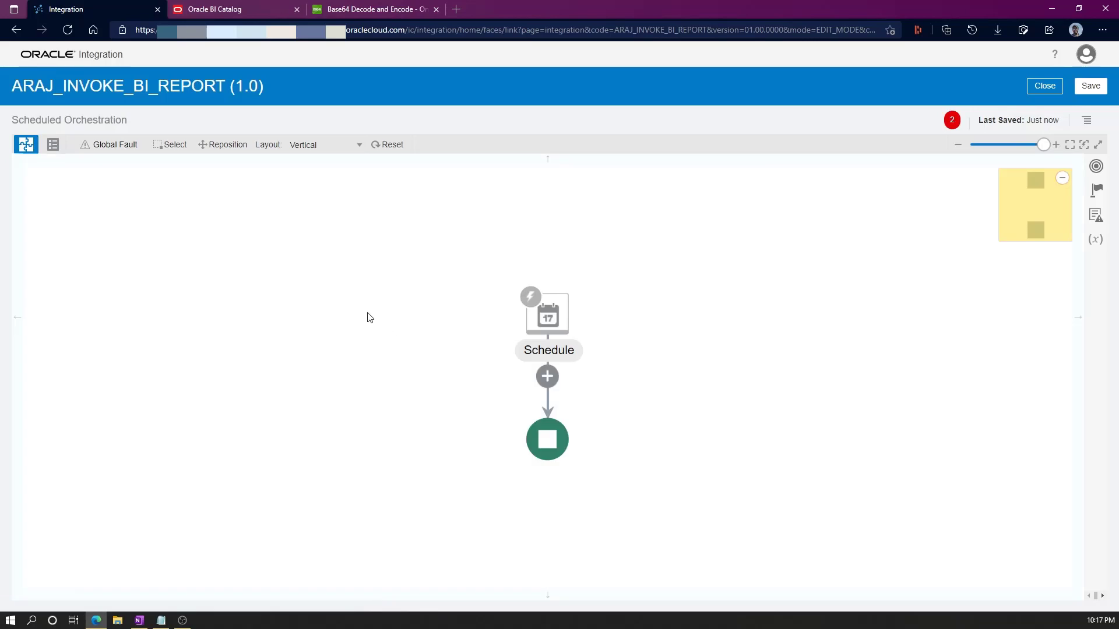
Lay the flow out horizontally and add an ARAJ_INVOKE_BI_WS invoke named runBIReport.
left_click(362, 148)
left_click(551, 411)
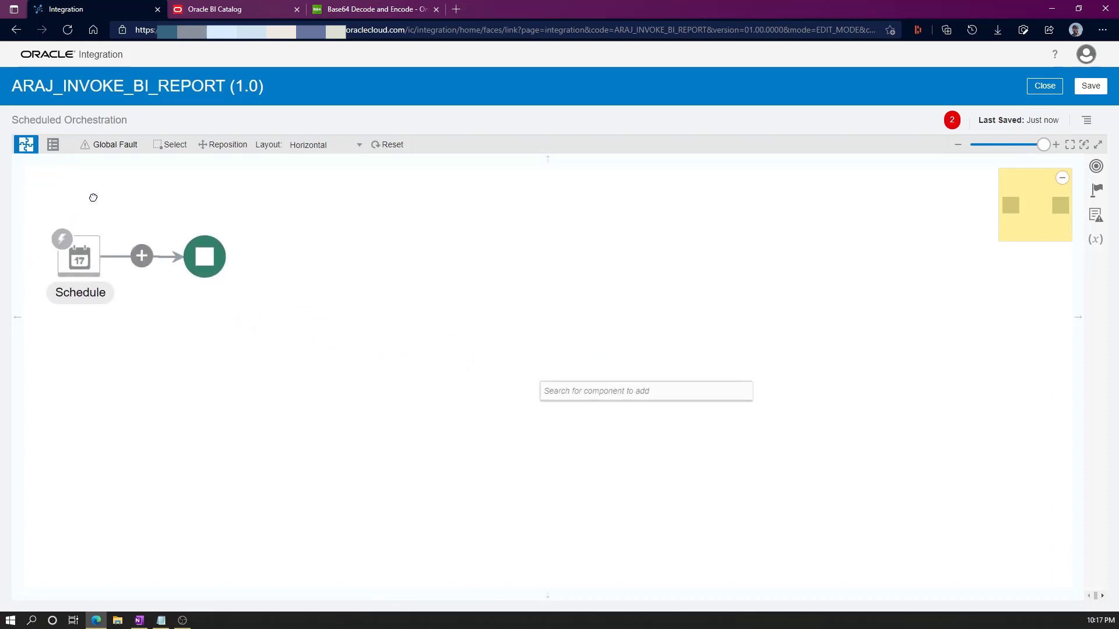
left_click(587, 395)
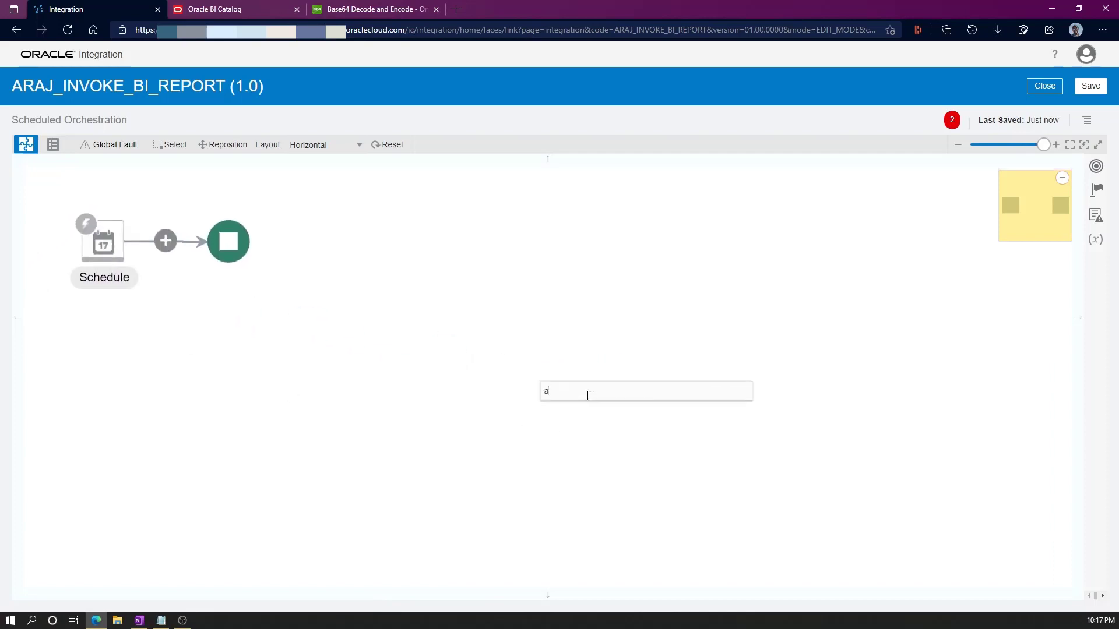
type("araj")
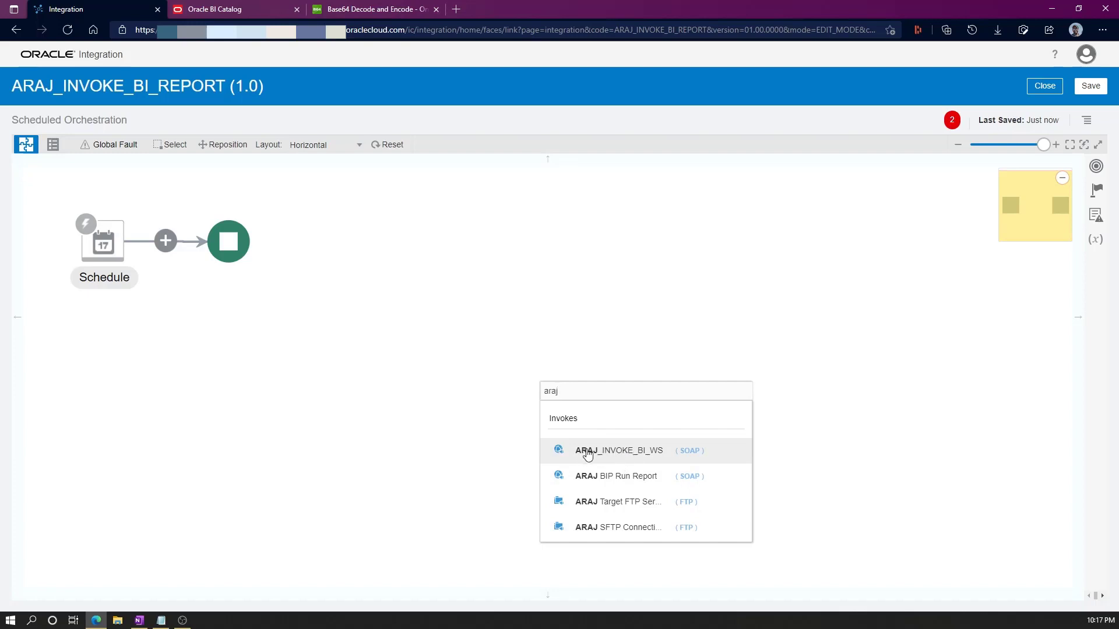
left_click(625, 456)
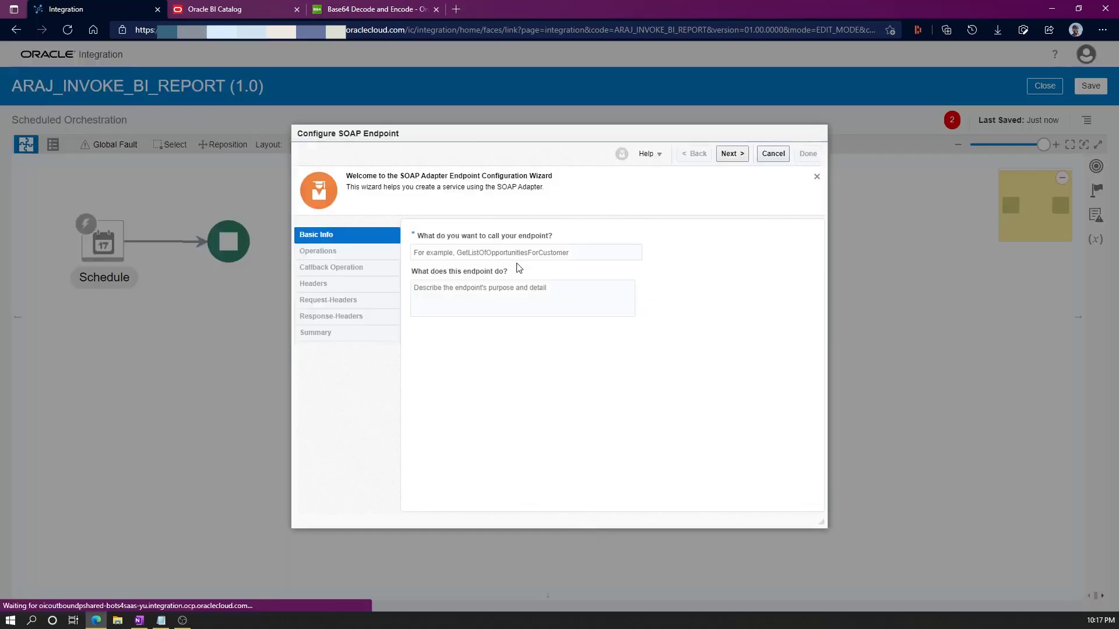
left_click(506, 253)
type("runBI")
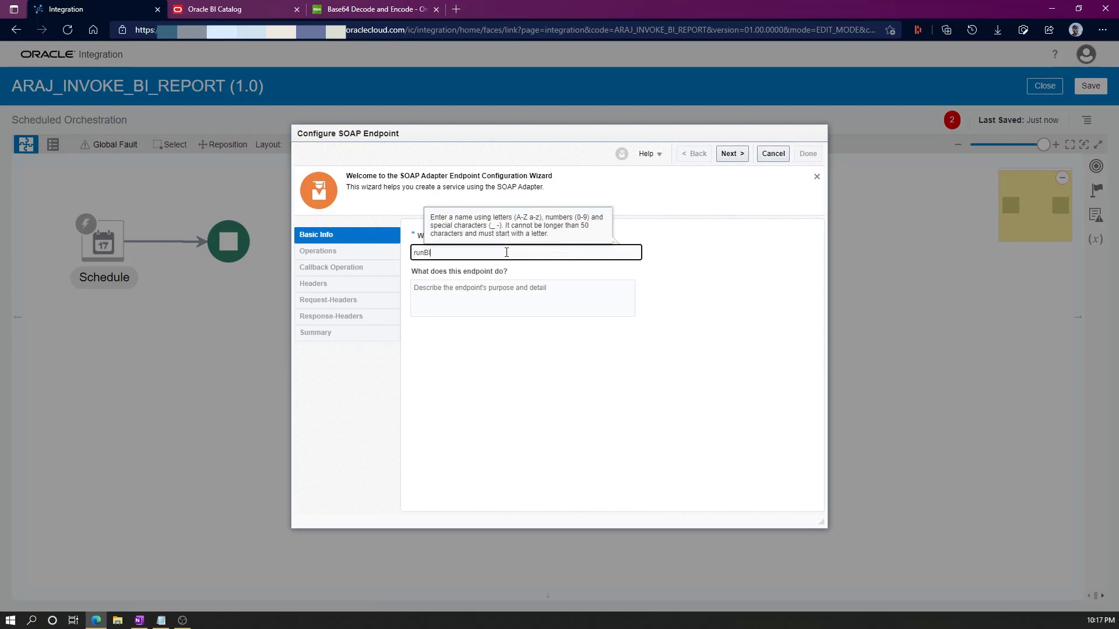
type("Report")
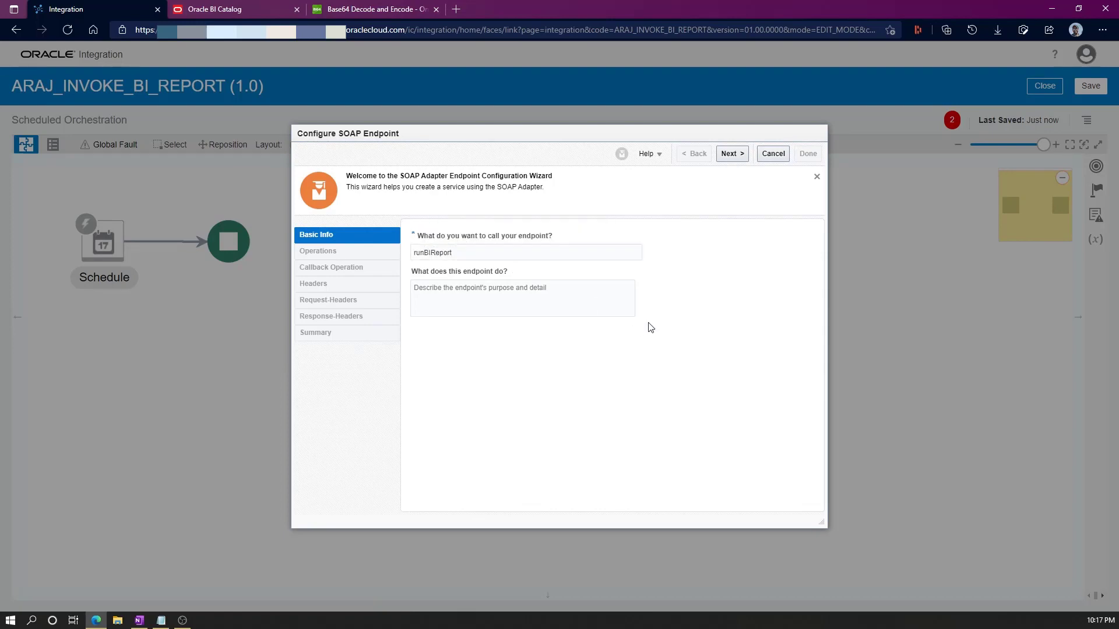
Choose the runReport operation and finish the runBIReport endpoint wizard.
left_click(732, 154)
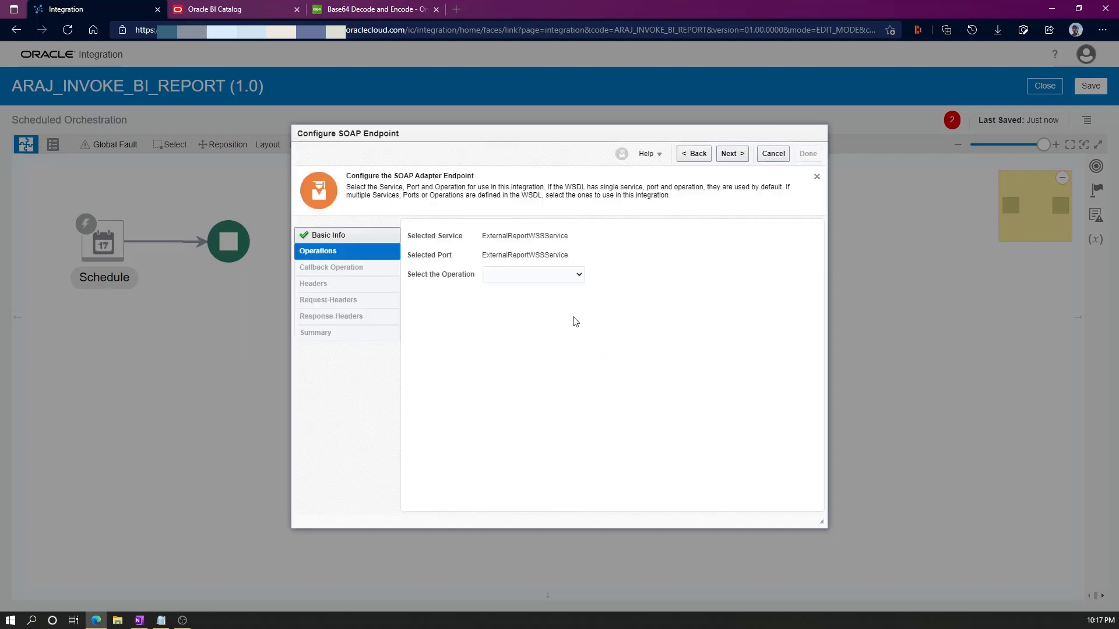
left_click(579, 275)
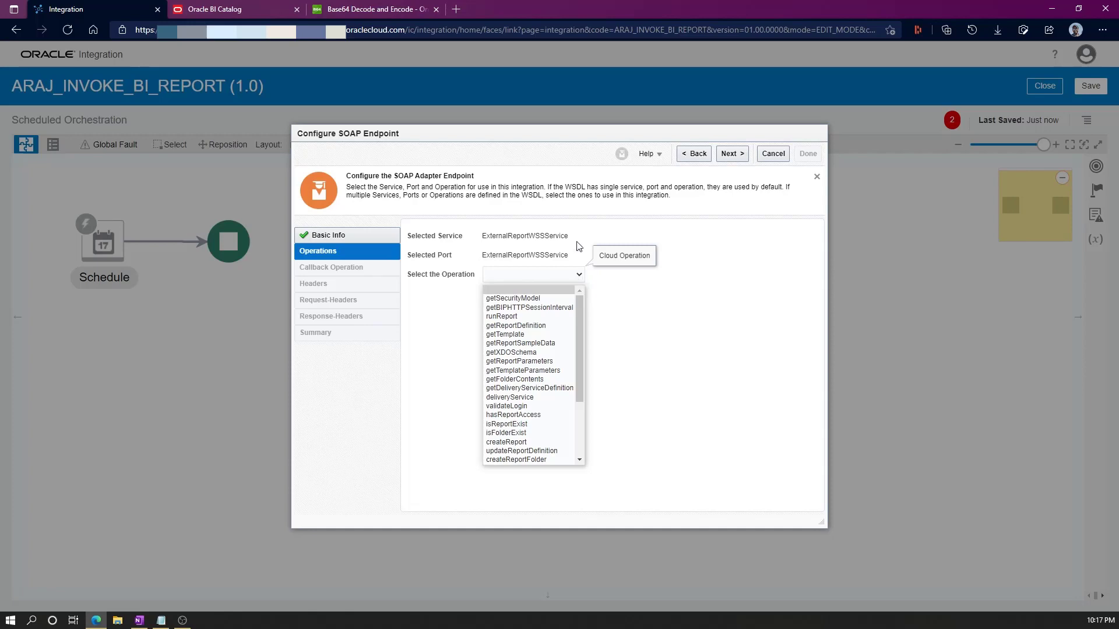
left_click(513, 317)
left_click(740, 159)
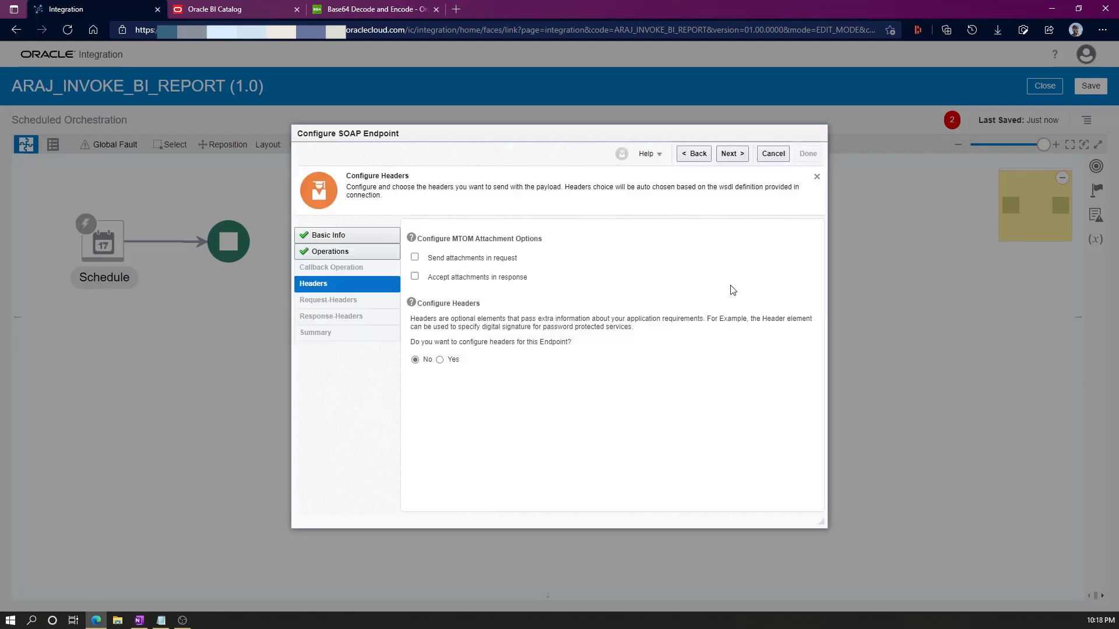
left_click(414, 276)
left_click(729, 153)
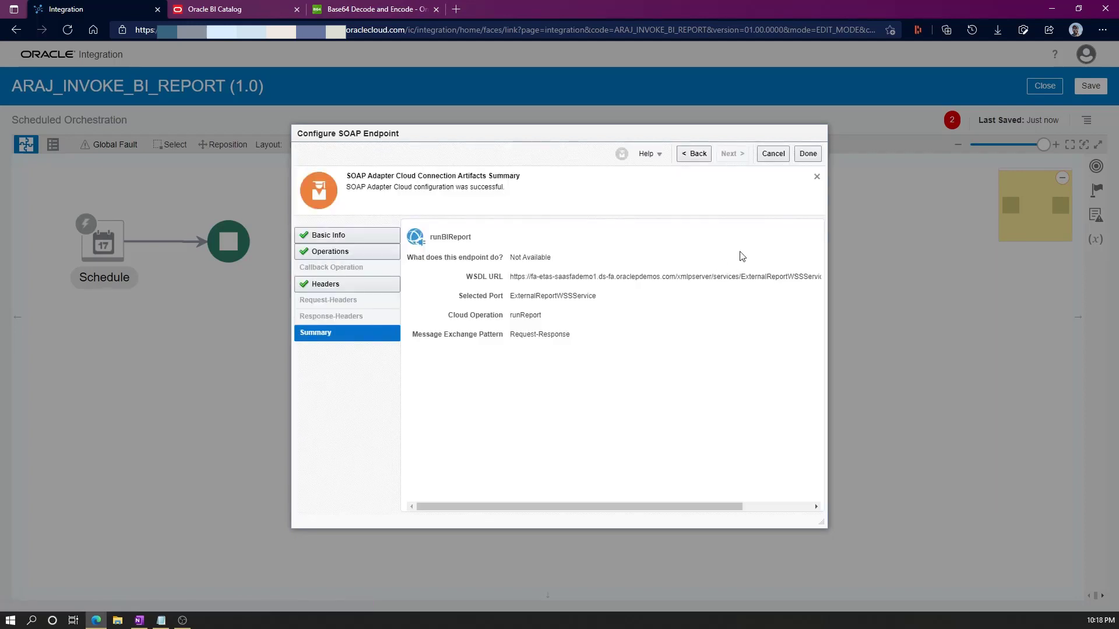
left_click(808, 158)
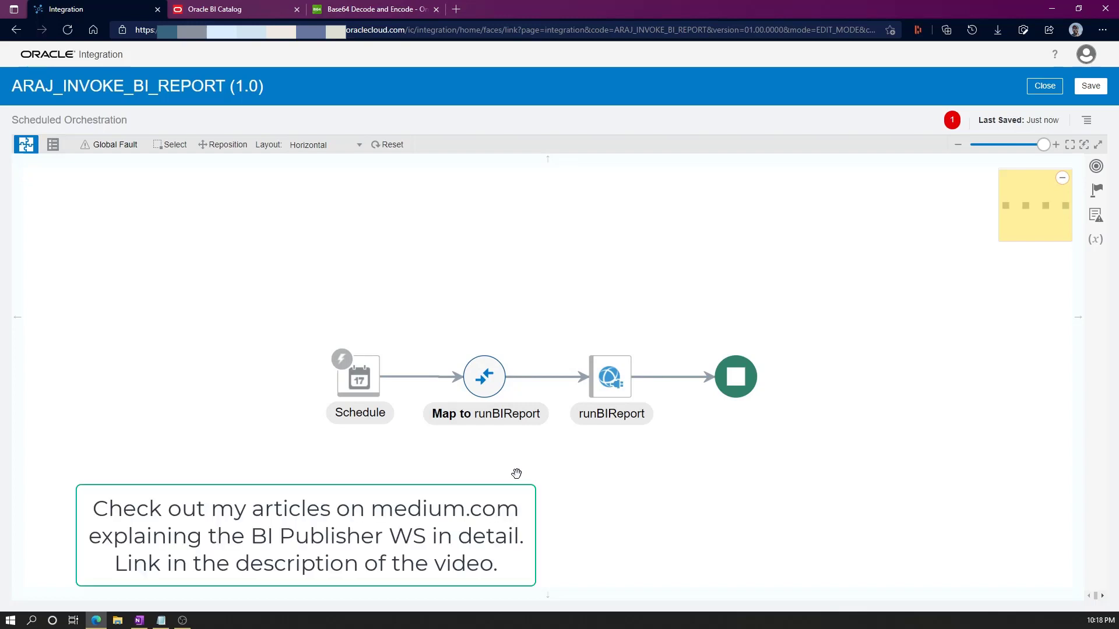
left_click(244, 13)
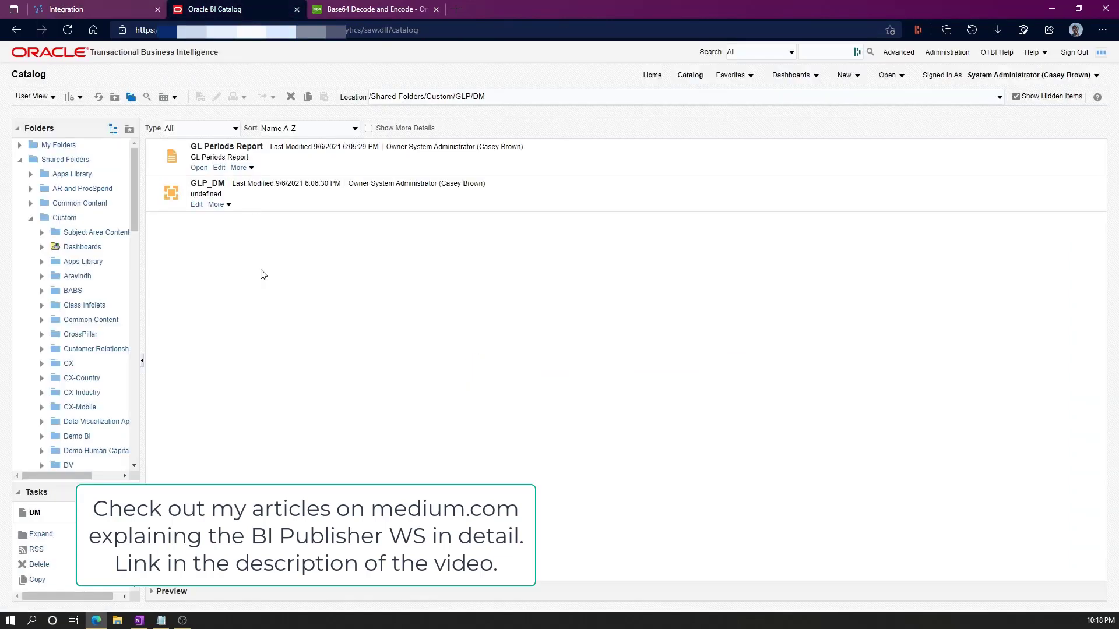
Preview the GL Periods Report, then open its Properties.
left_click(199, 168)
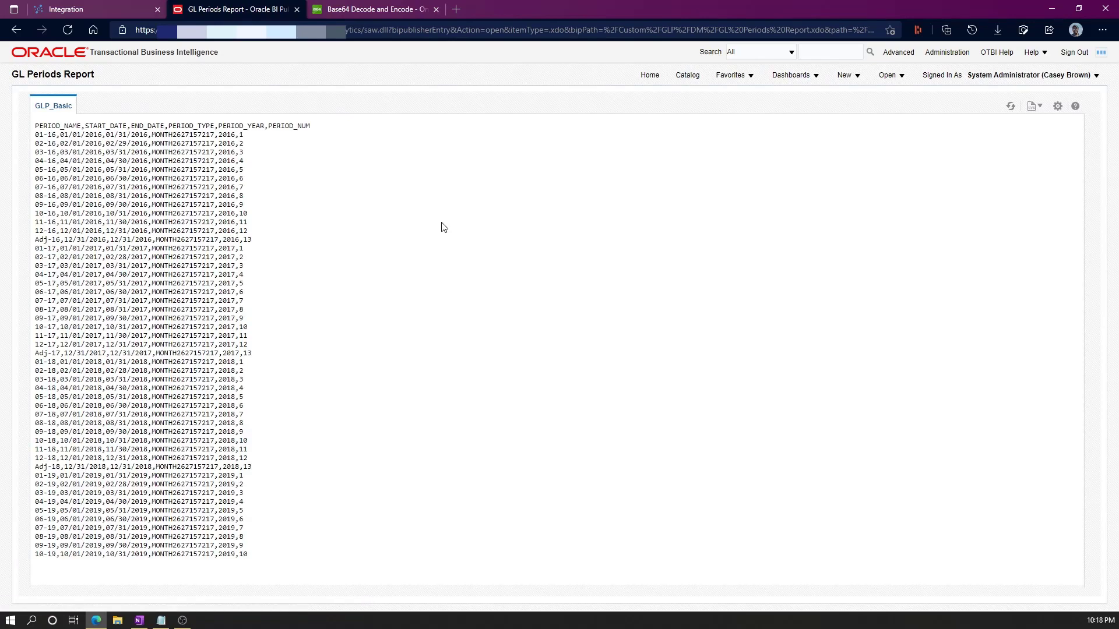
left_click(688, 77)
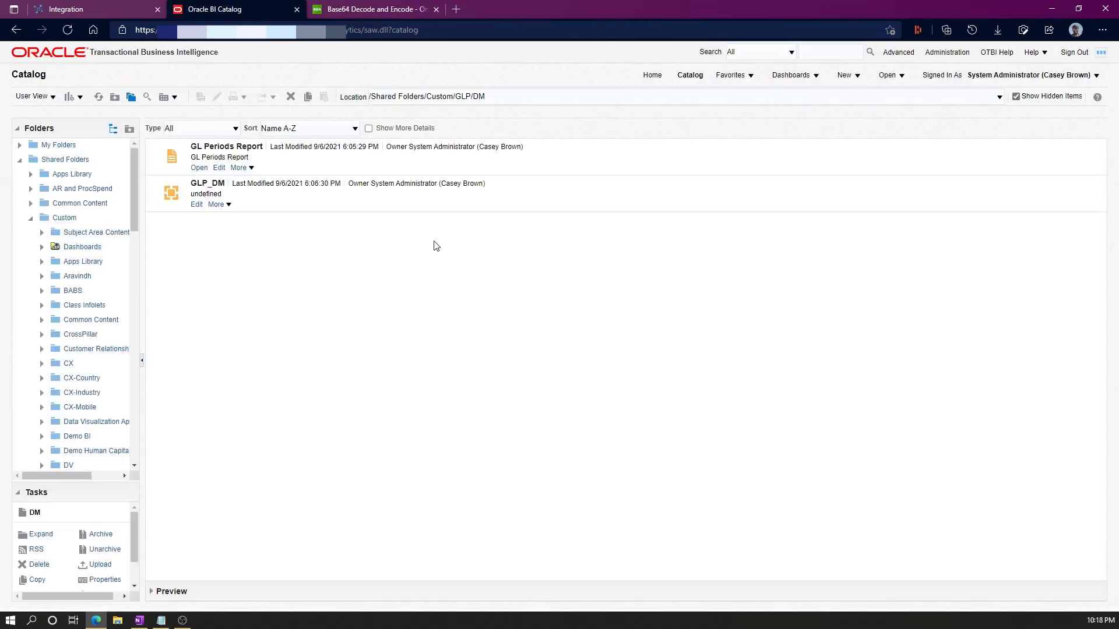
left_click(252, 168)
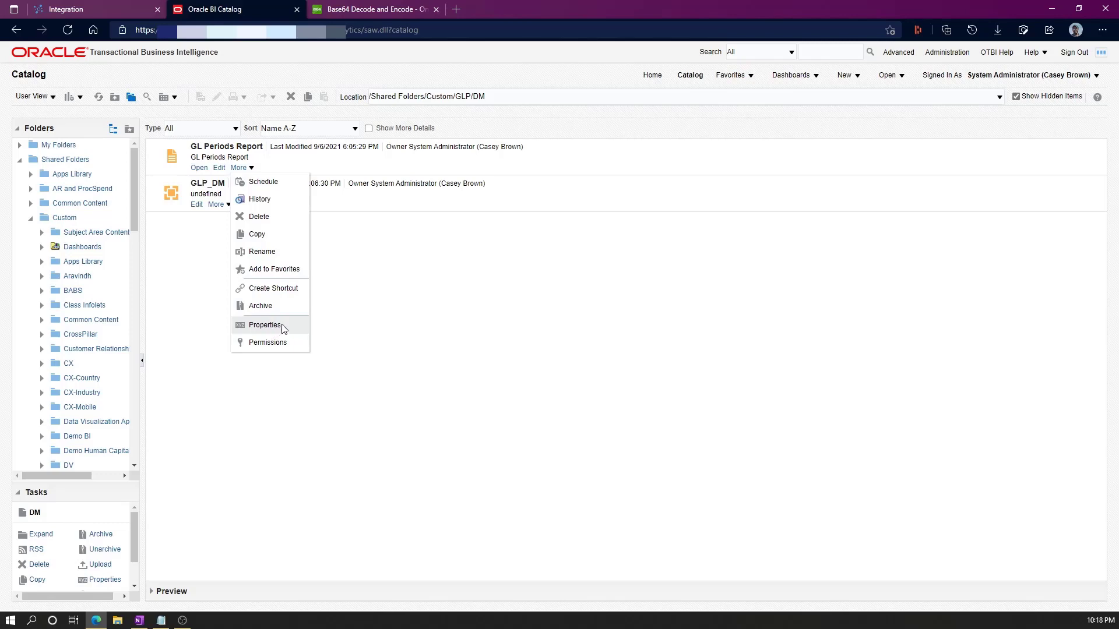
left_click(461, 299)
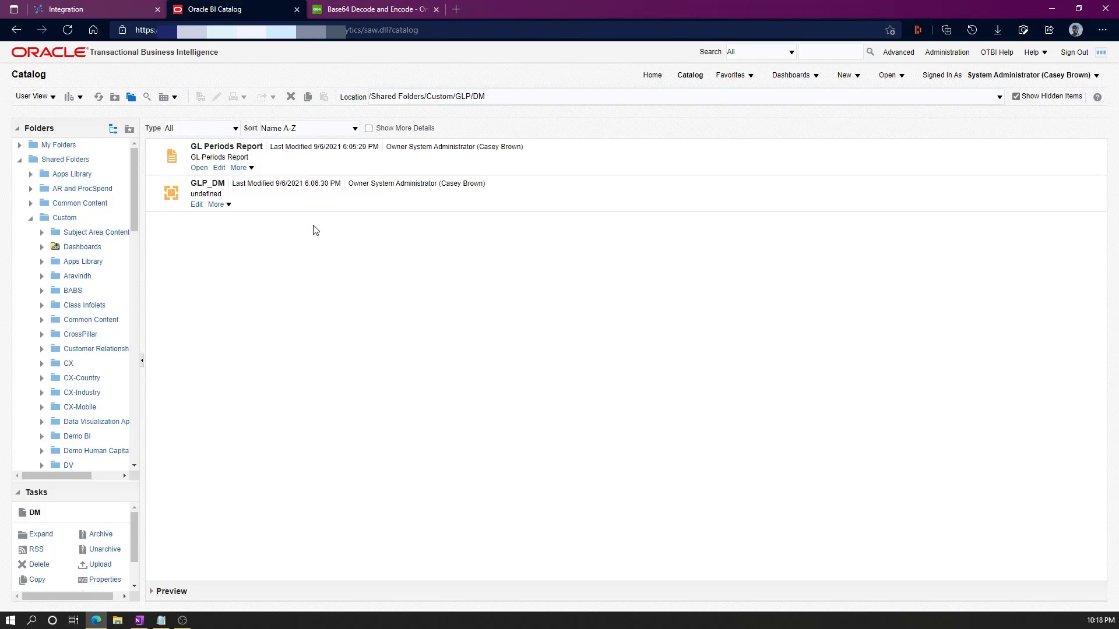
left_click(251, 167)
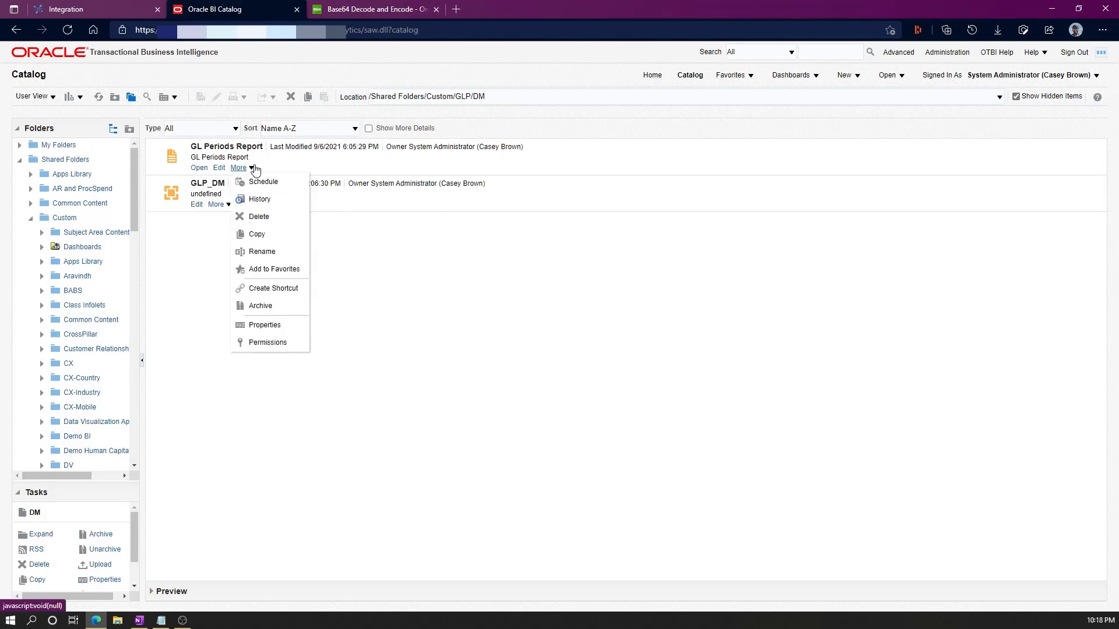
left_click(272, 325)
Copy the location /shared/Custom/GLP/DM into the notes below the WSDL URL.
left_click_drag(586, 269, 508, 266)
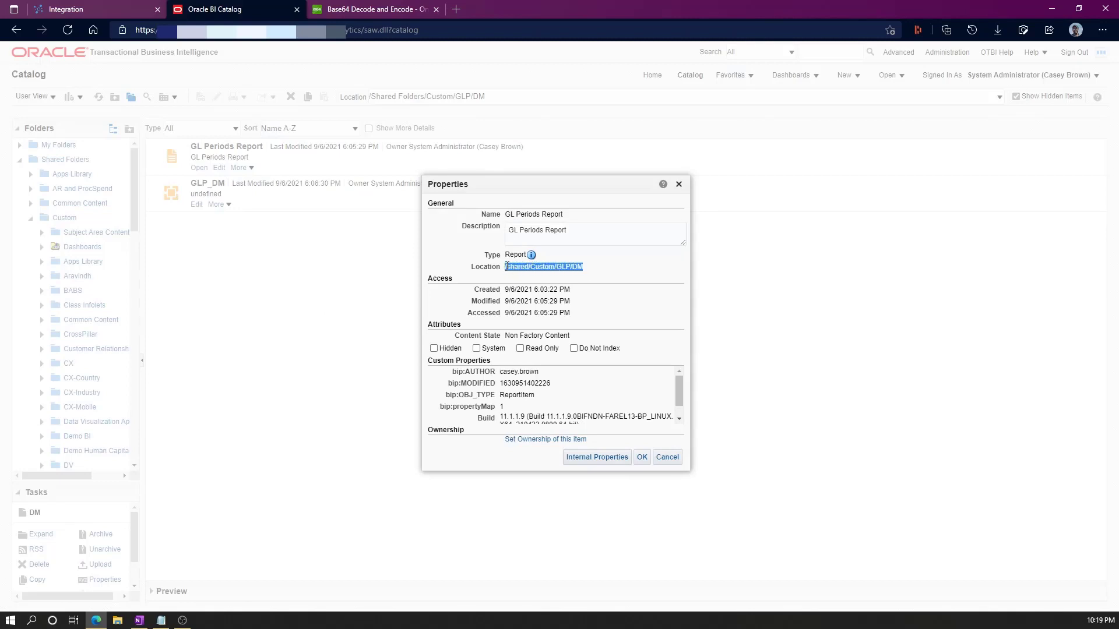
left_click(298, 279)
left_click(161, 620)
left_click(624, 218)
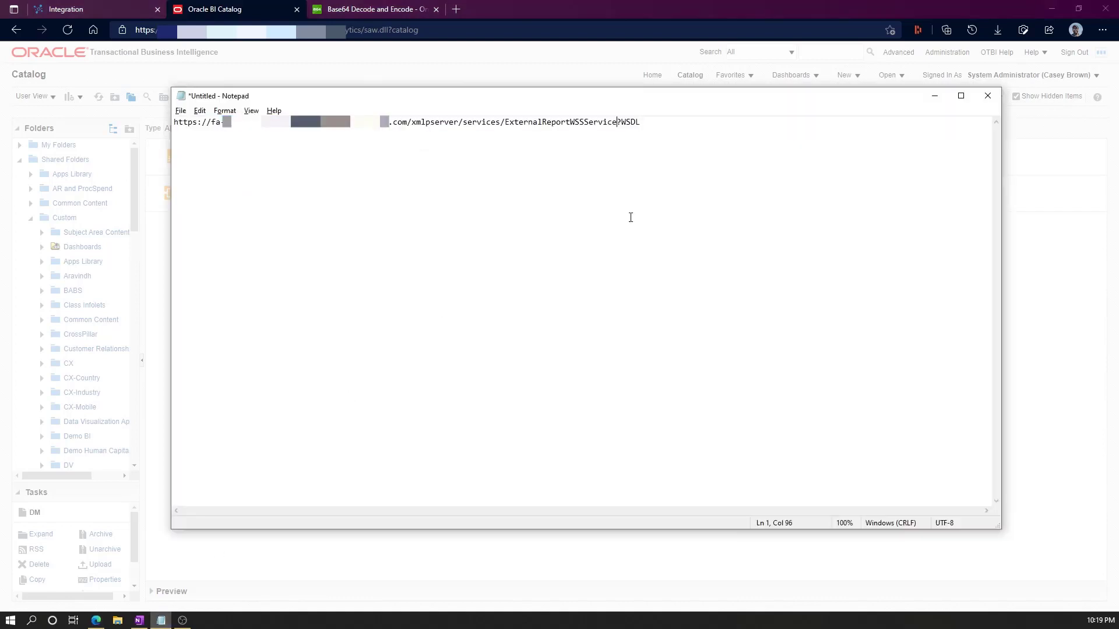
key("Return")
key("Return")
key("Return")
type("/shared/Custom/GLP/DM")
Append the report name 'GL Periods Report' and .xdo to the path in the notes.
left_click(167, 433)
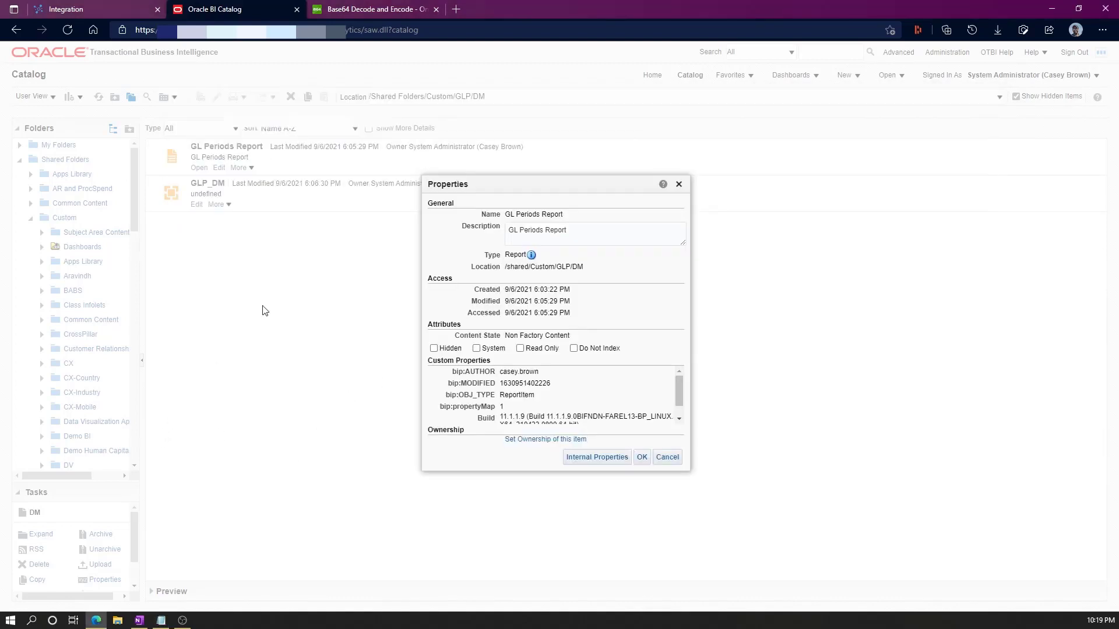
left_click_drag(564, 215, 507, 213)
key("ctrl+c")
key("alt+Tab")
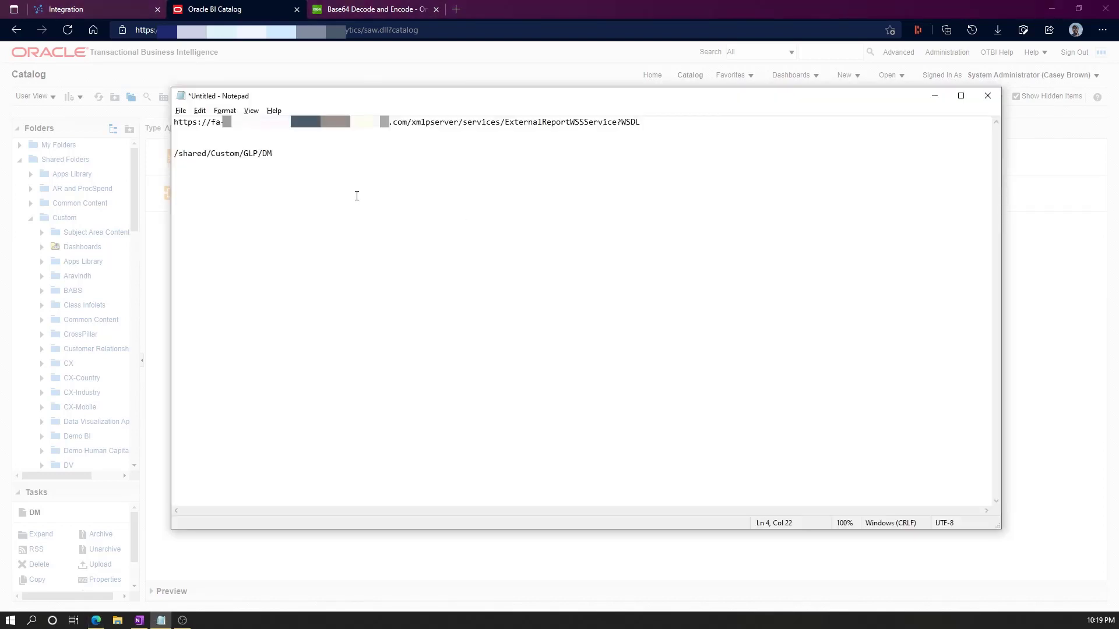
key("ctrl+v")
left_click_drag(378, 152, 350, 154)
left_click(360, 168)
left_click(377, 161)
left_click(355, 171)
Copy the path from /Custom onward and close the report Properties.
left_click_drag(209, 153, 374, 152)
key("ctrl+c")
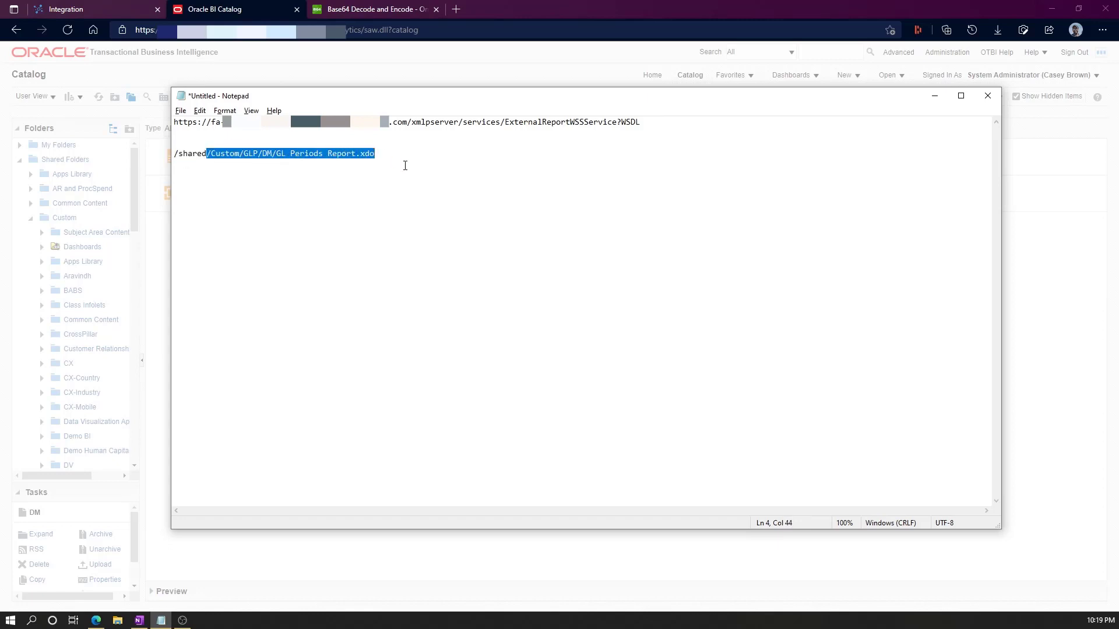
left_click(391, 71)
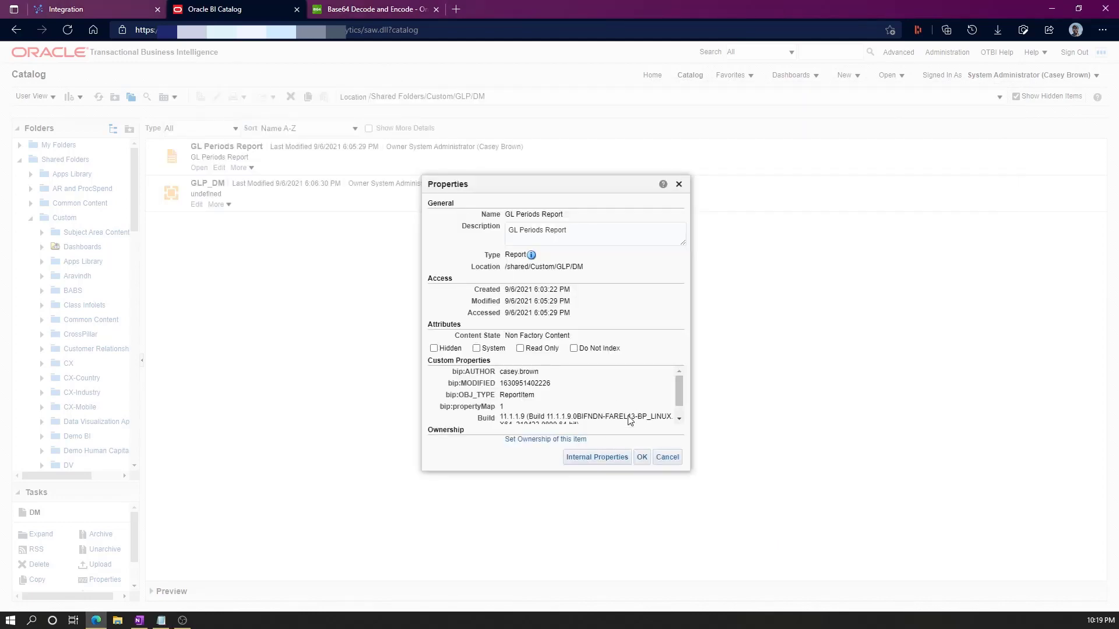
left_click(667, 460)
left_click(96, 10)
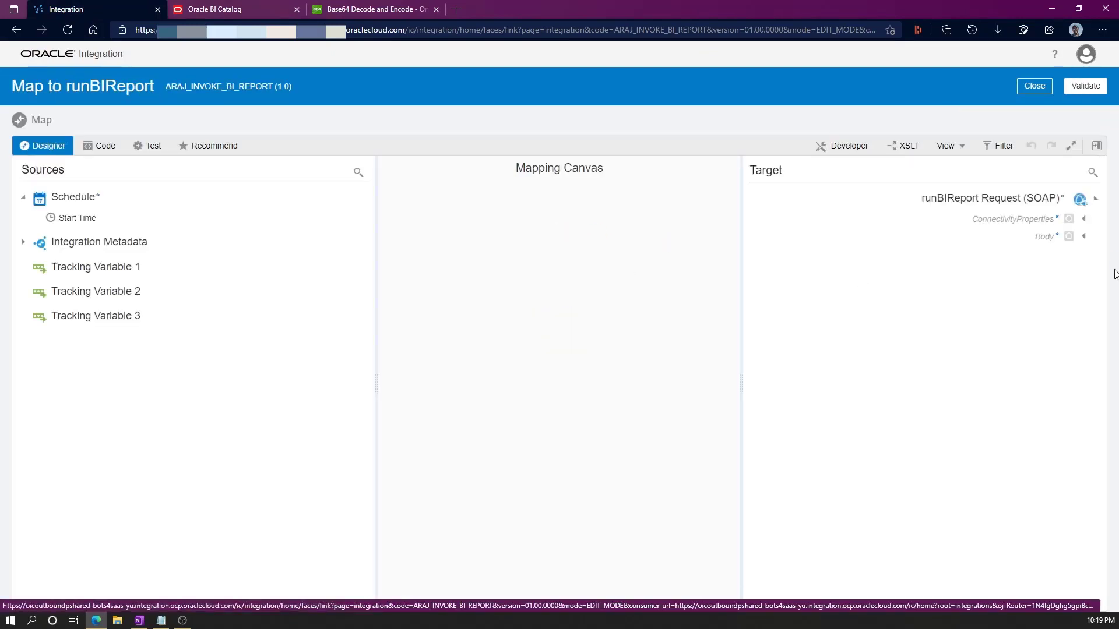
Map reportAbsolutePath to the quoted GL Periods Report .xdo path.
left_click(1083, 236)
left_click(1074, 256)
left_click(1065, 277)
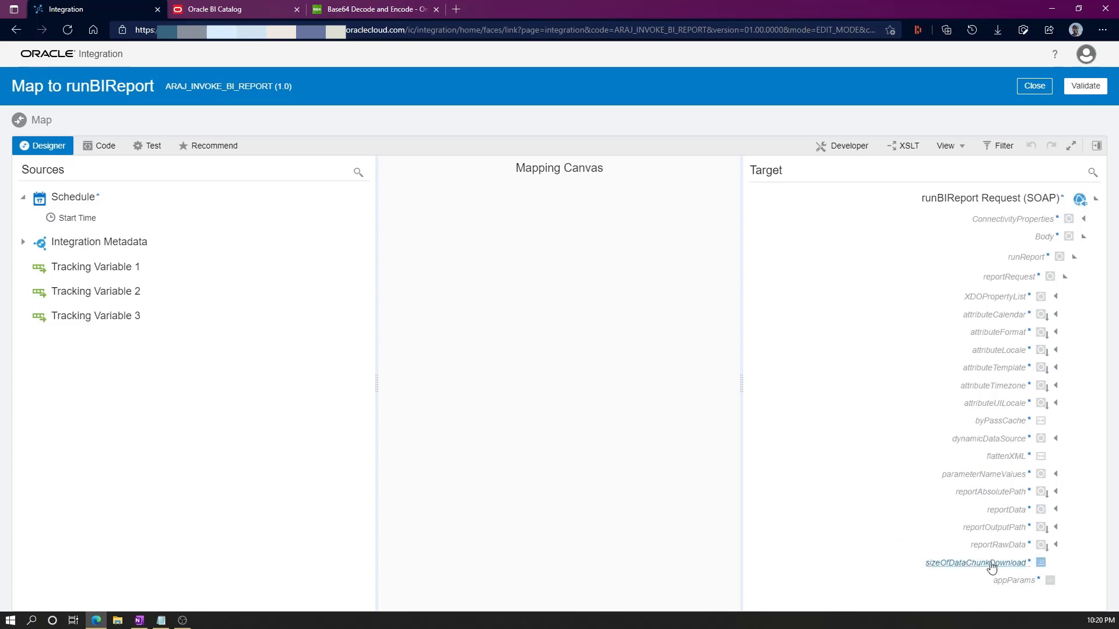
right_click(984, 494)
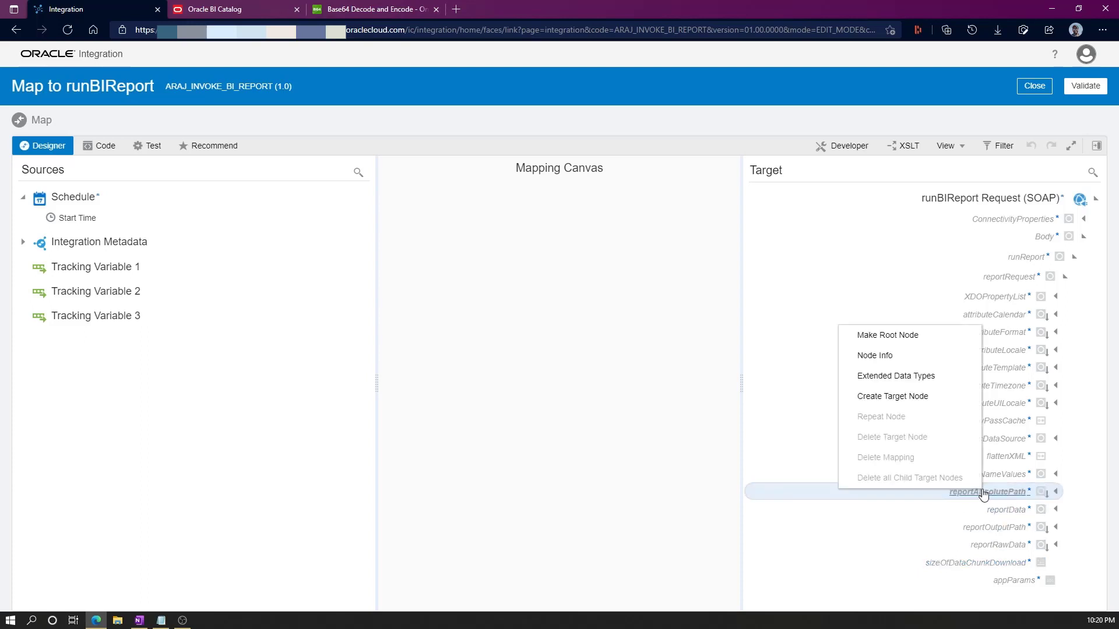
left_click(897, 398)
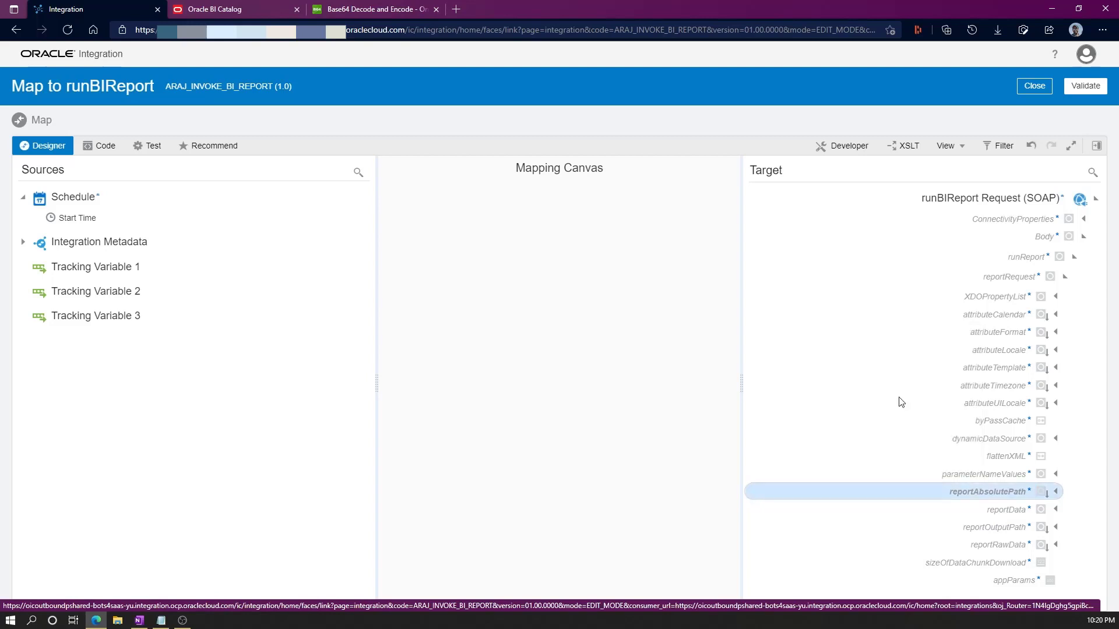
left_click_drag(603, 511, 615, 357)
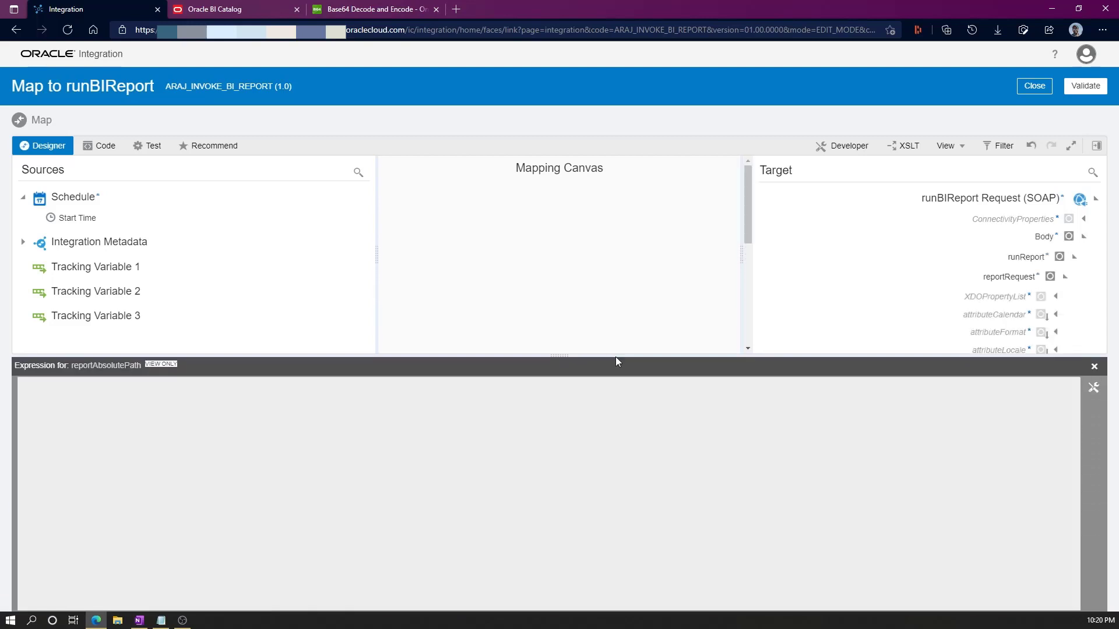
left_click(1094, 390)
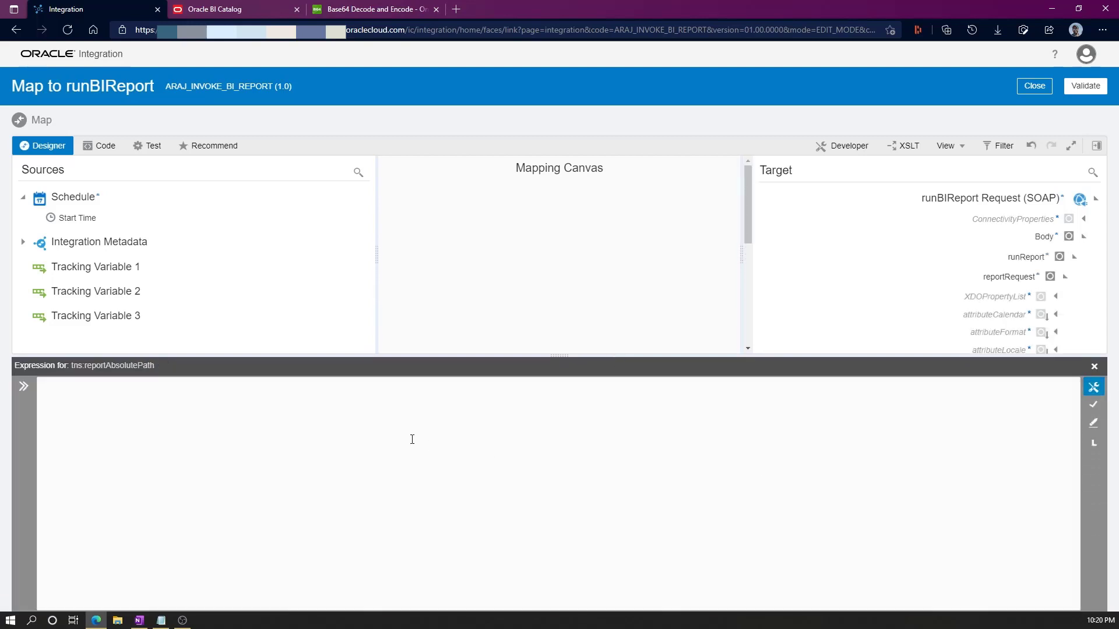
type("\"")
key("ctrl+v")
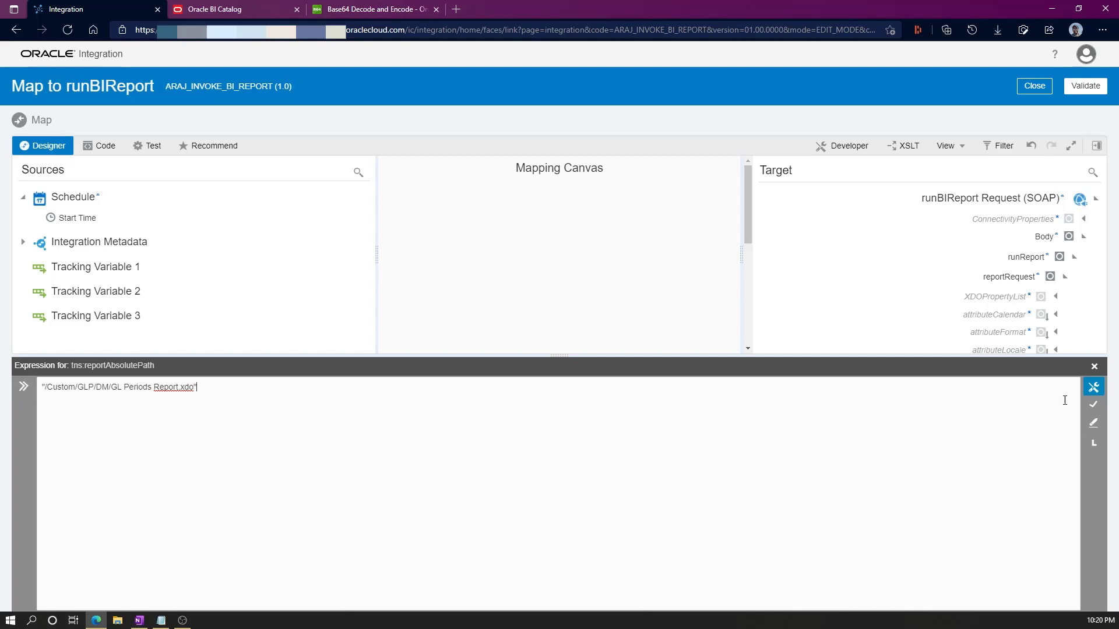
left_click(1092, 402)
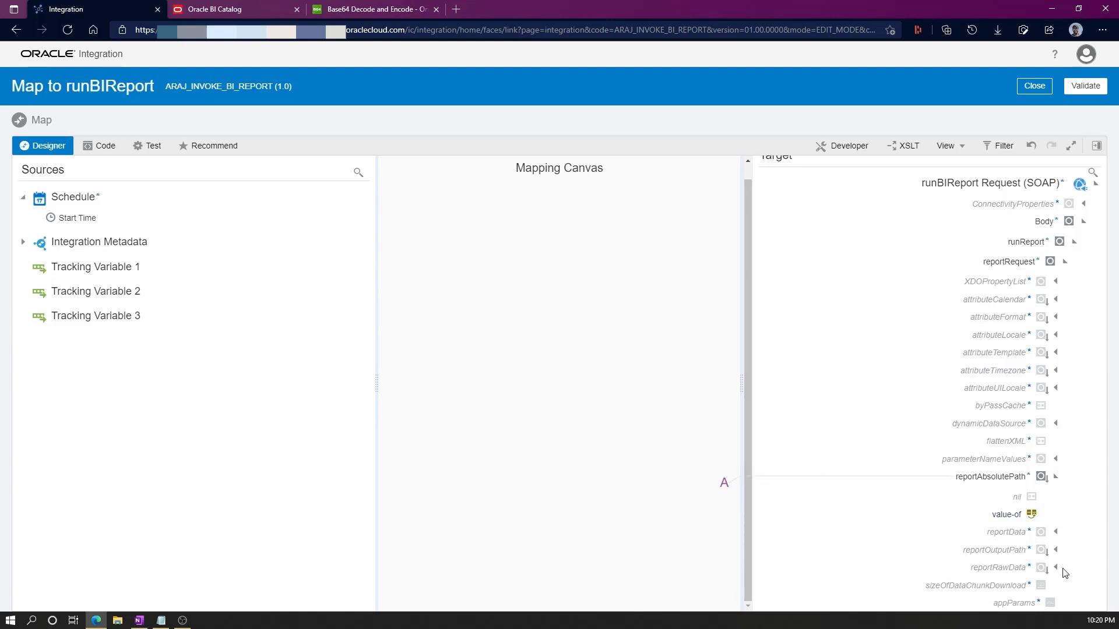
Set sizeOfDataChunkDownload to "-1", then validate and leave the mapper.
right_click(975, 590)
left_click(916, 492)
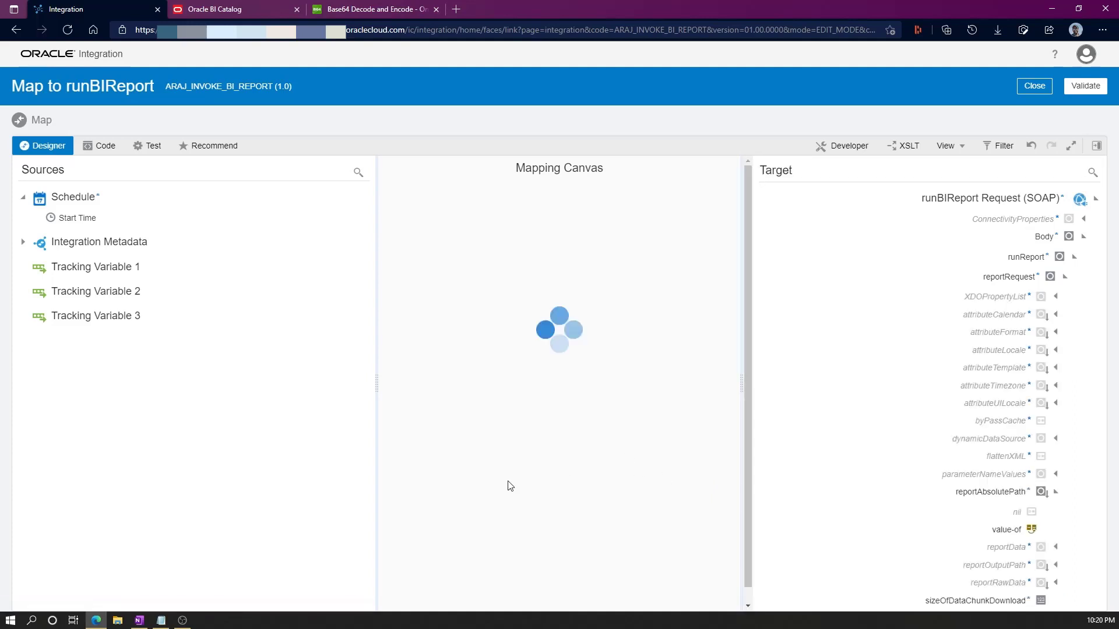
left_click_drag(441, 511, 438, 392)
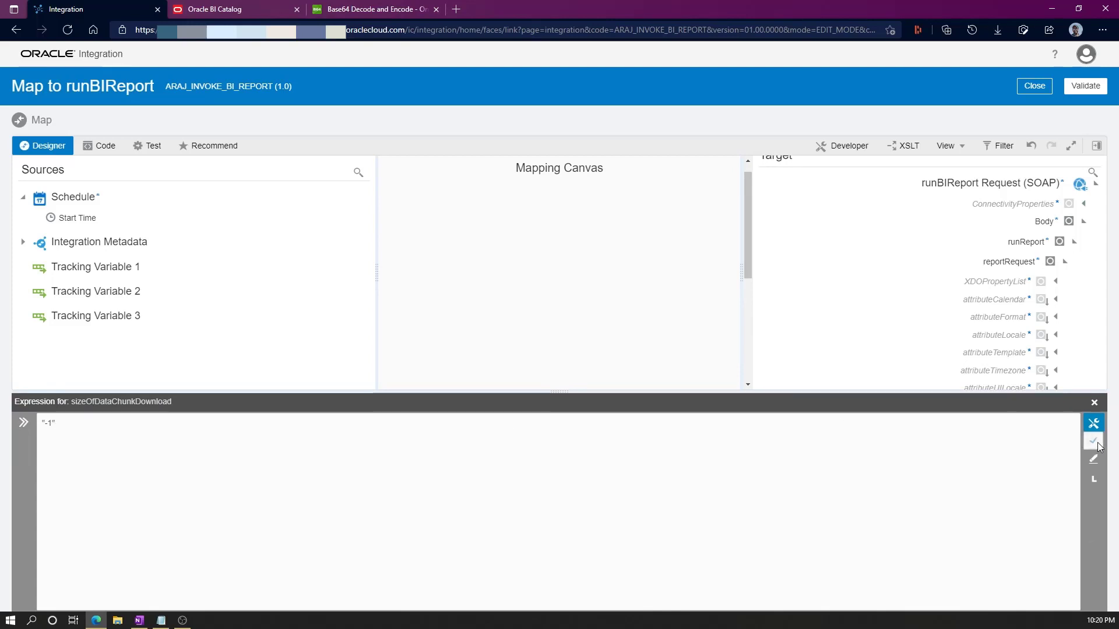
scroll(821, 375, "down", 3)
left_click(1094, 402)
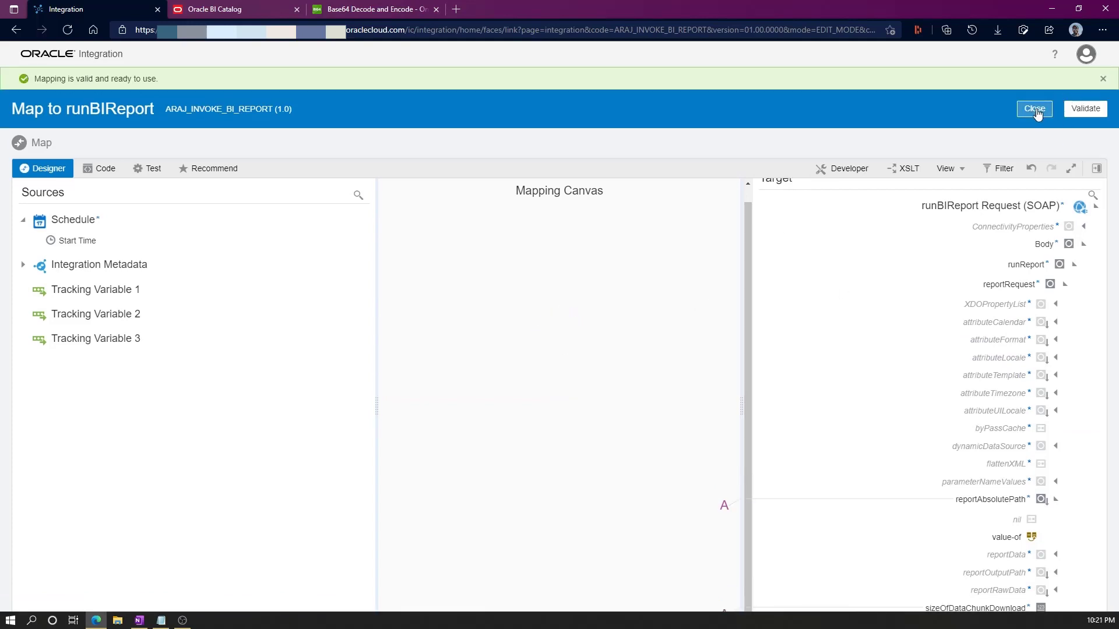
left_click(1033, 110)
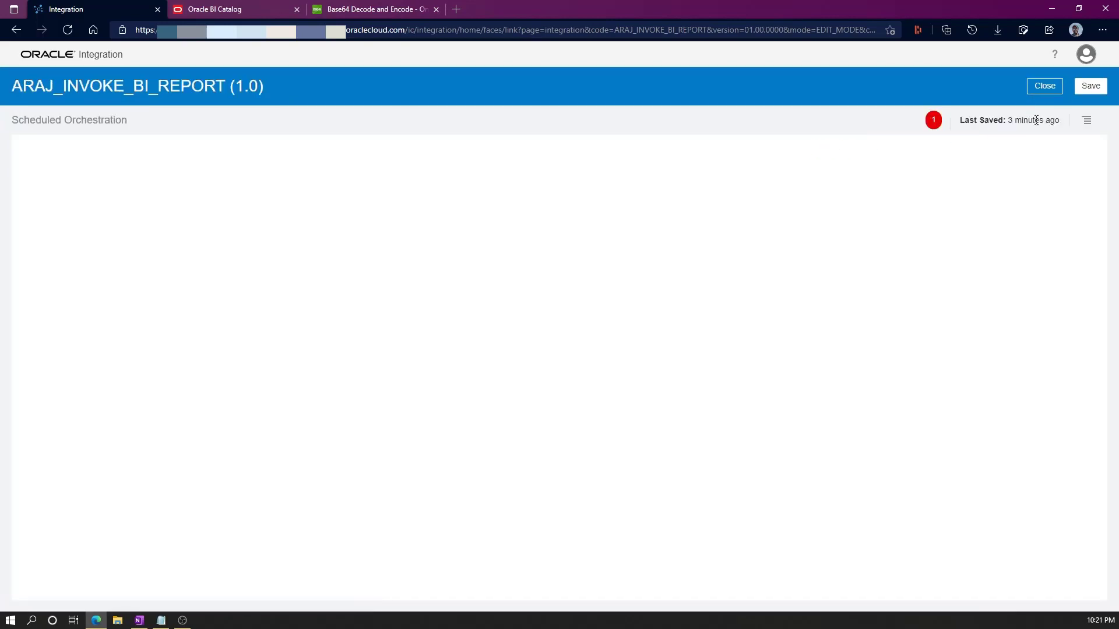
Make startTime the primary tracking field, then save and close ARAJ_INVOKE_BI_REPORT.
left_click(1087, 123)
left_click(1022, 142)
left_click(266, 233)
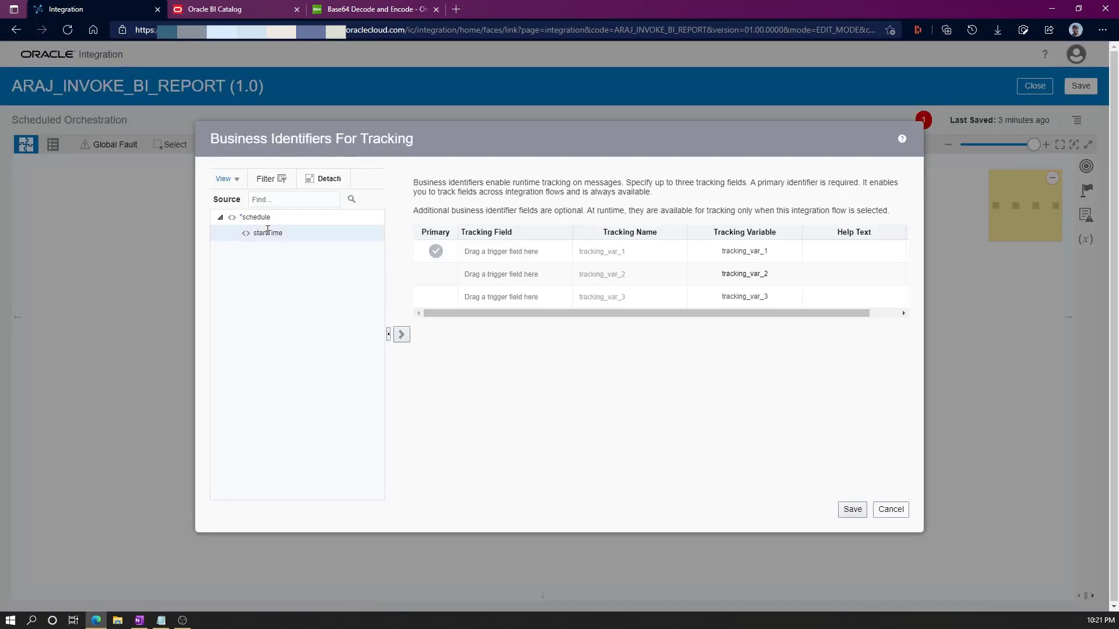
left_click(402, 337)
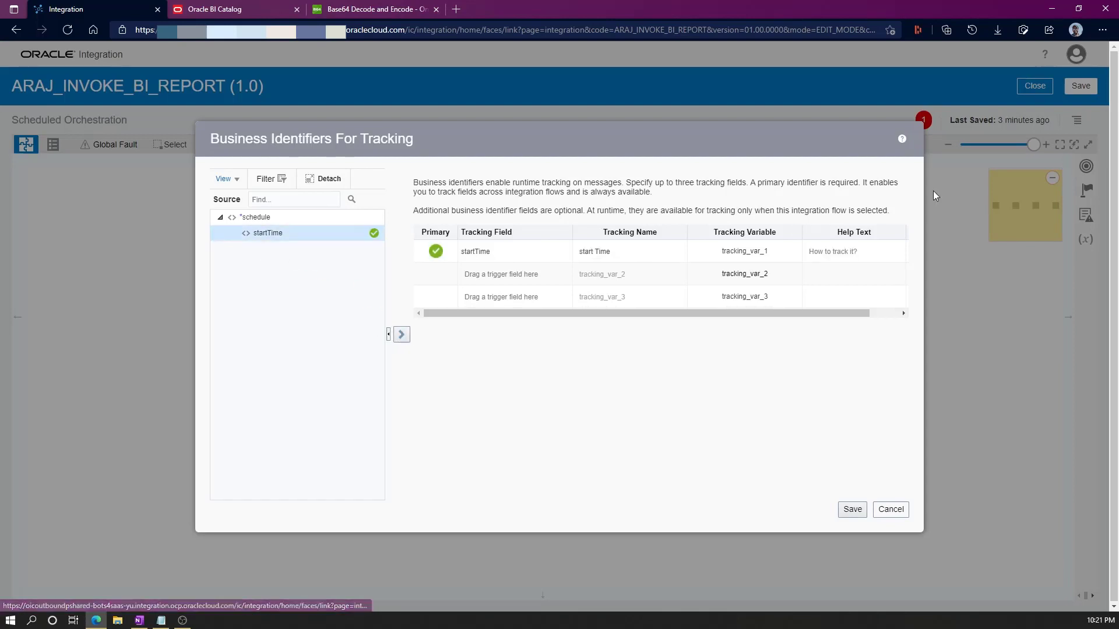
left_click(853, 510)
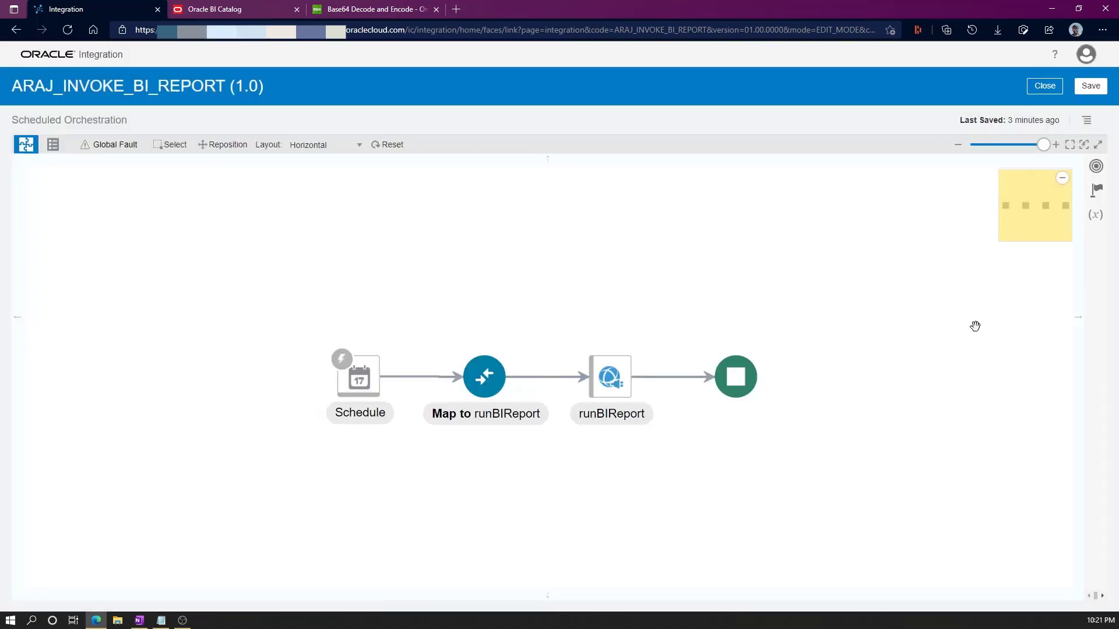
left_click(1088, 87)
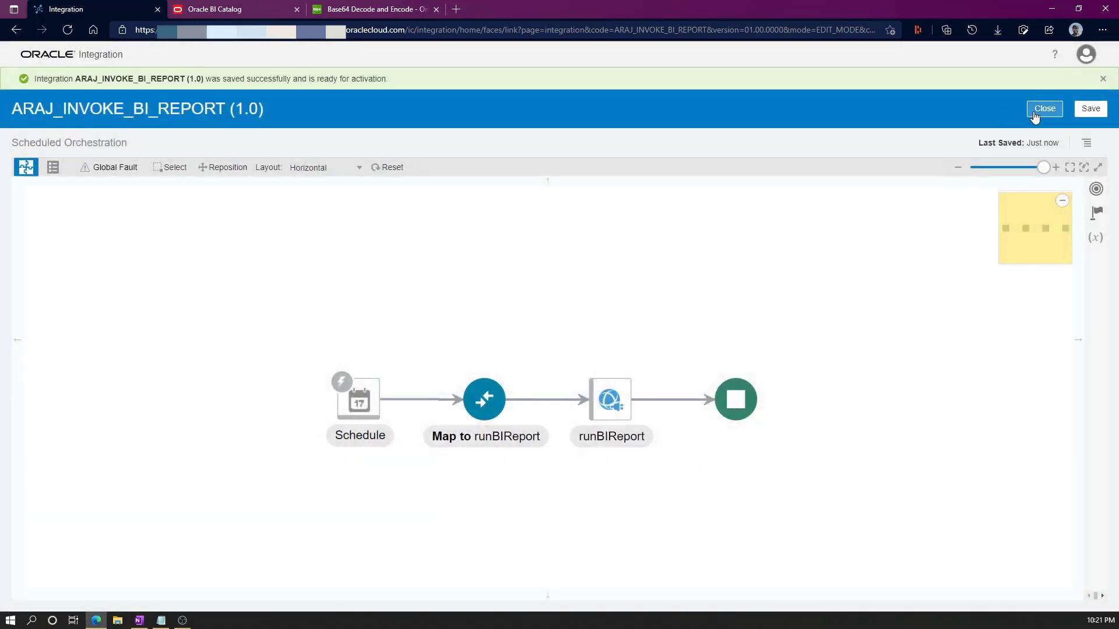
left_click(1044, 108)
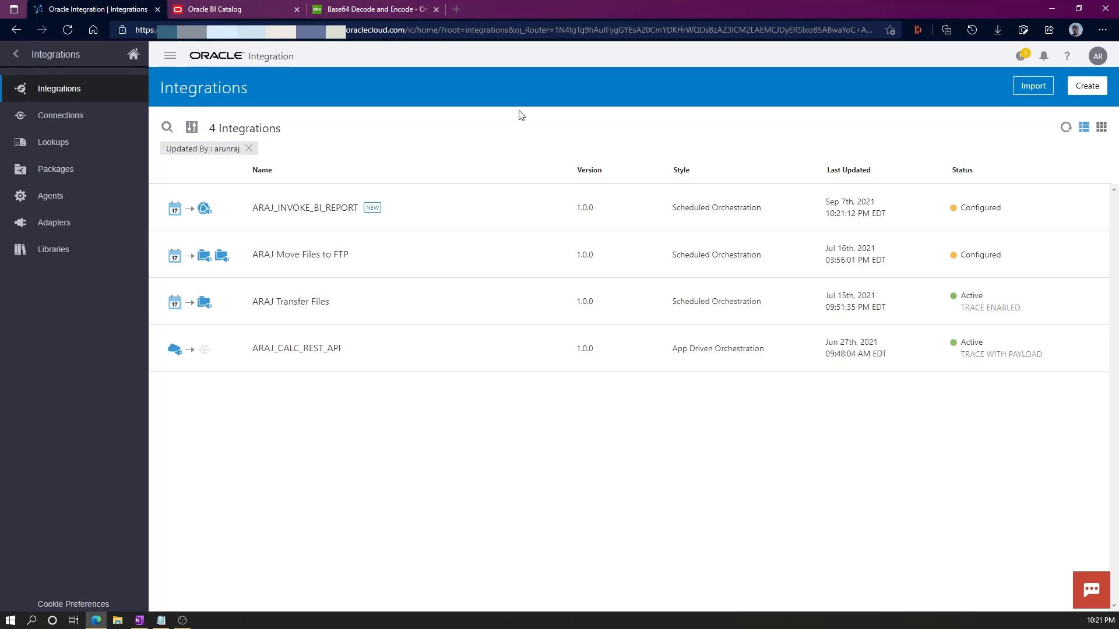
Activate ARAJ_INVOKE_BI_REPORT with tracing enabled and payload included.
mouse_move(869, 208)
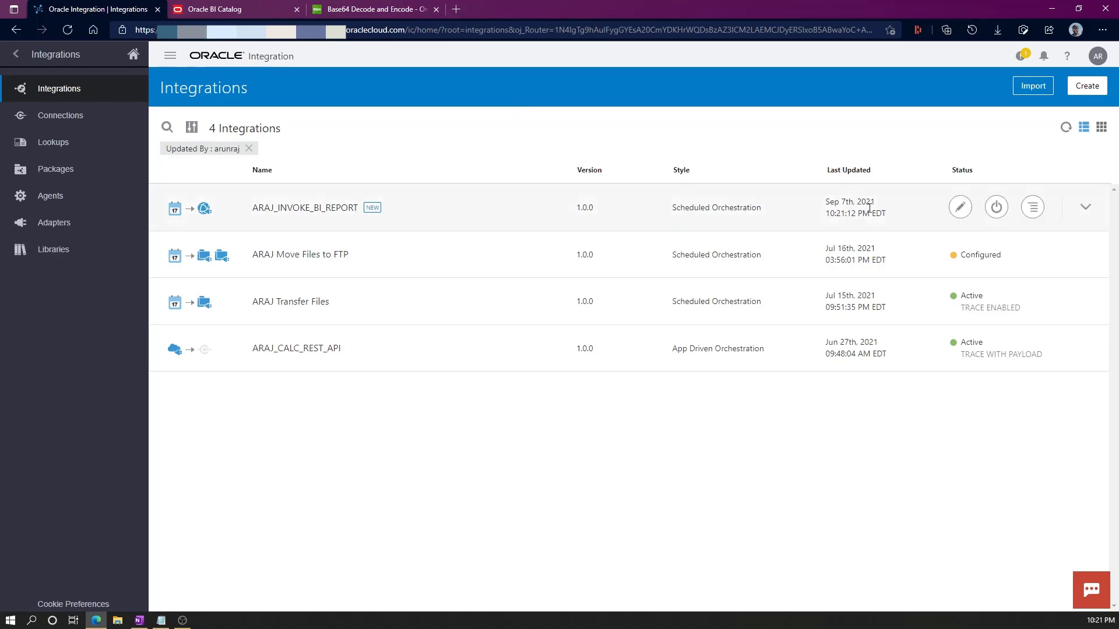
left_click(995, 210)
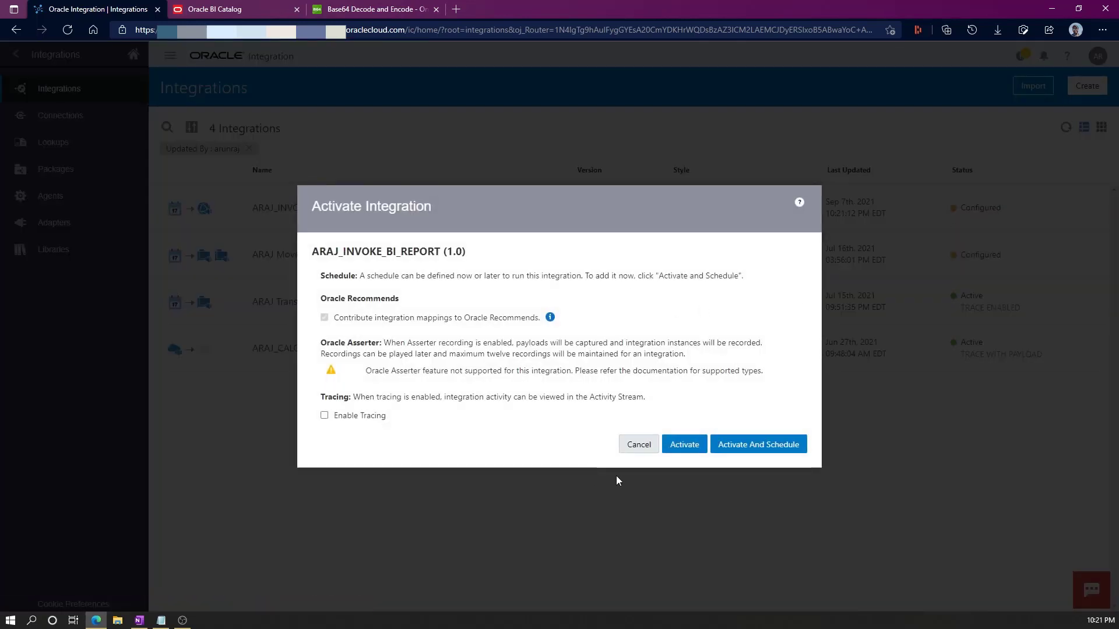
left_click(324, 415)
left_click(336, 435)
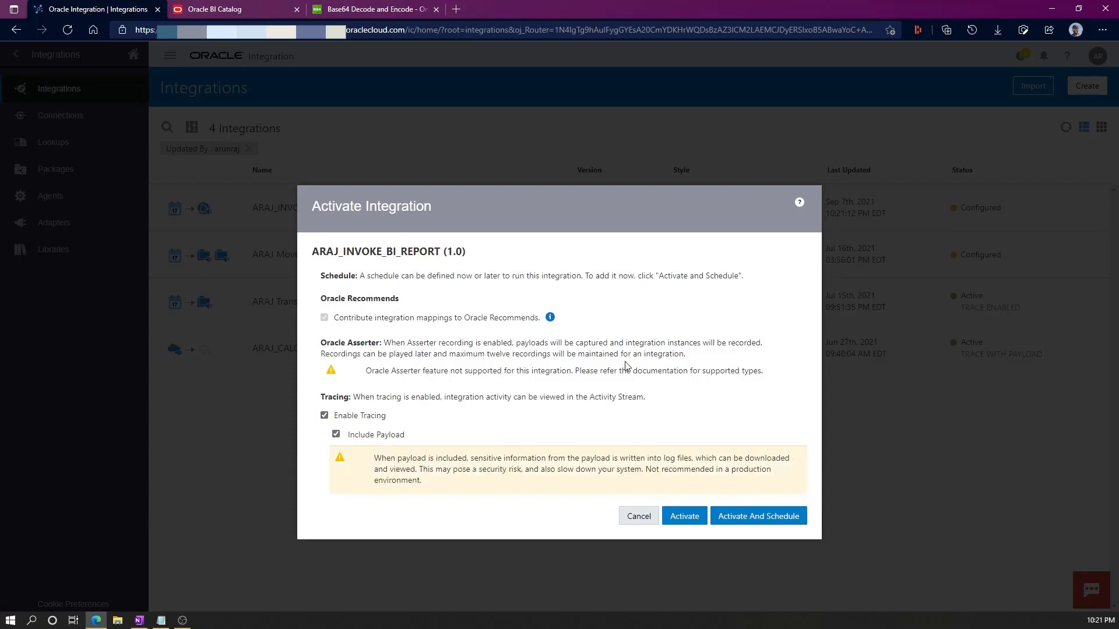
left_click(763, 516)
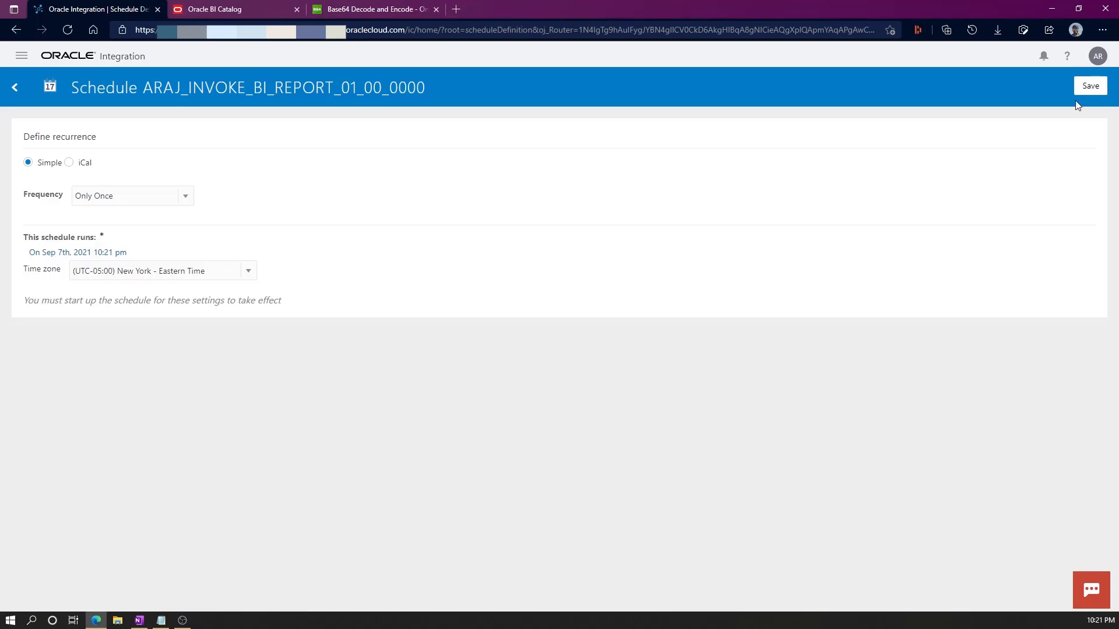
Save the run-once schedule, refresh the integrations list, and open the integration's schedule page.
left_click(1085, 87)
left_click(1098, 127)
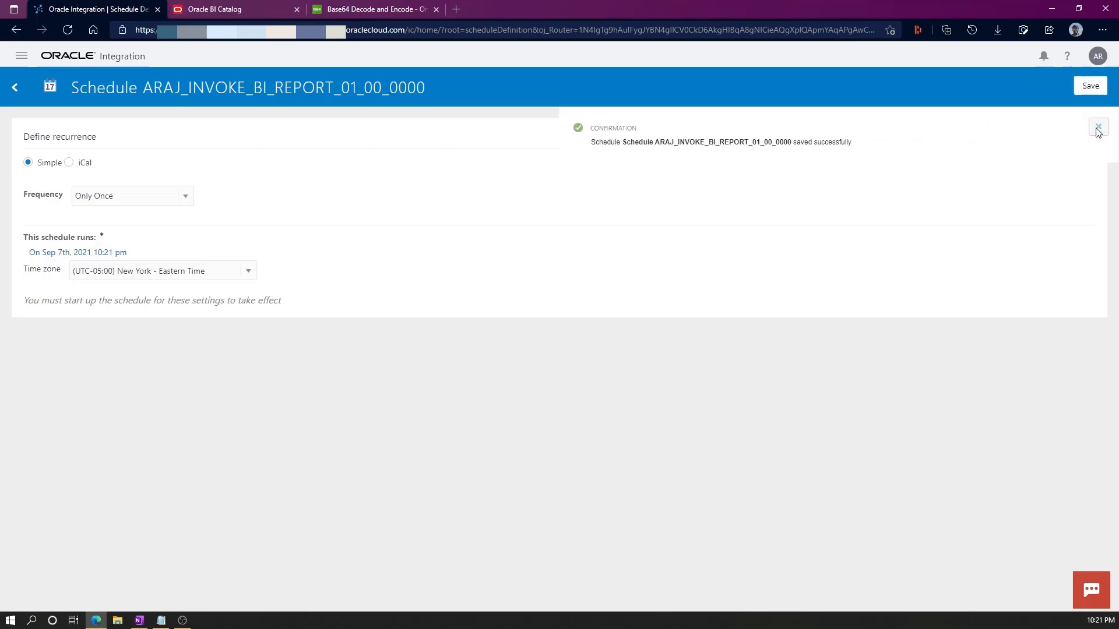
left_click(8, 94)
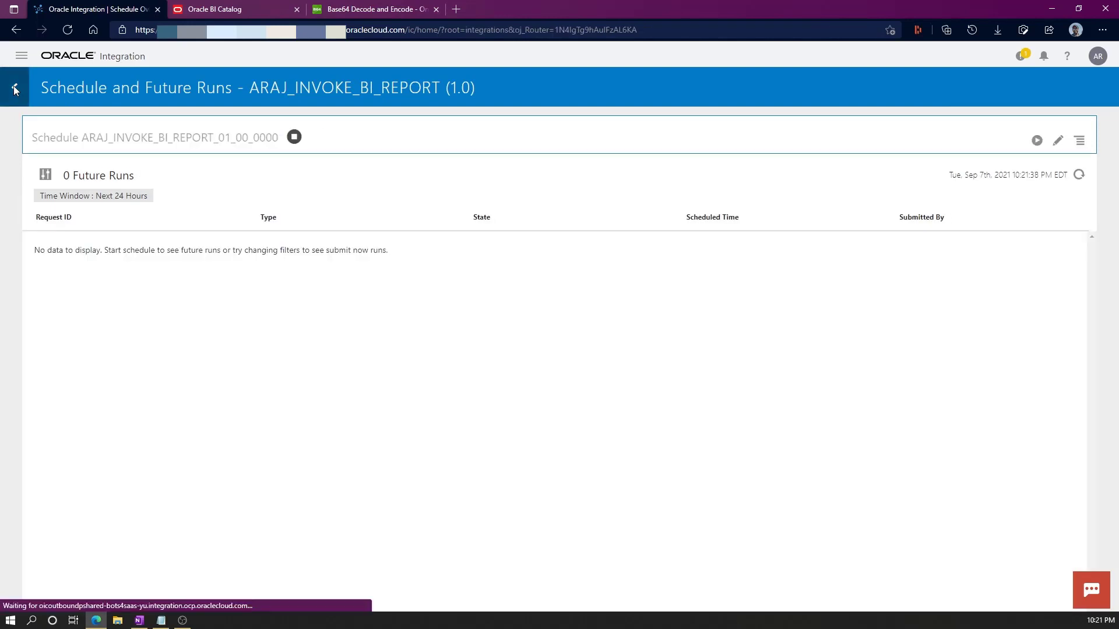
left_click(13, 86)
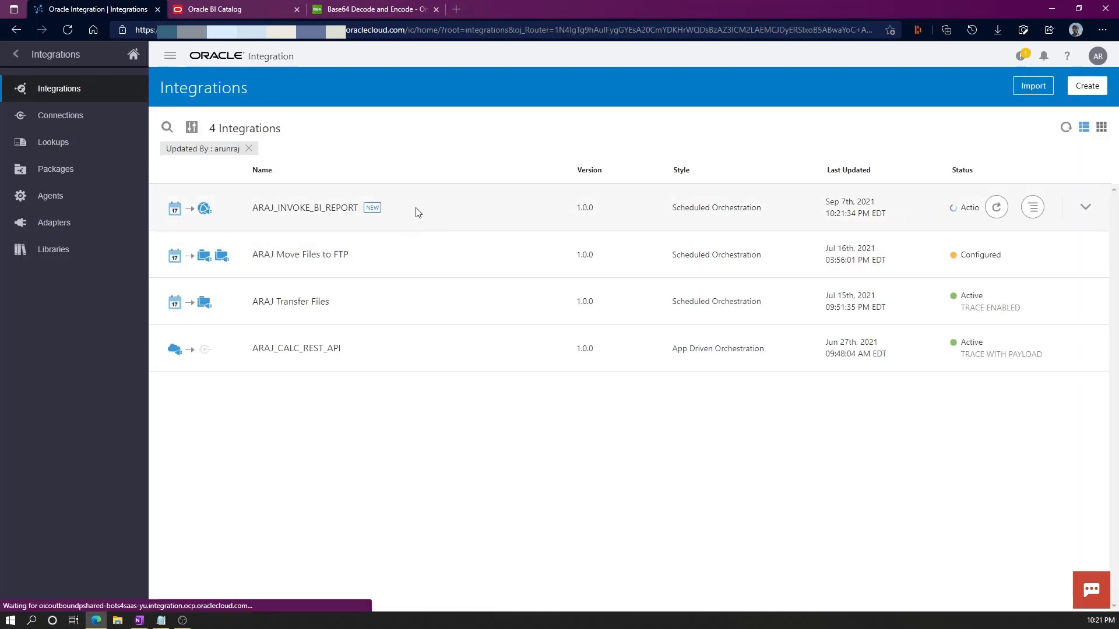
left_click(1064, 131)
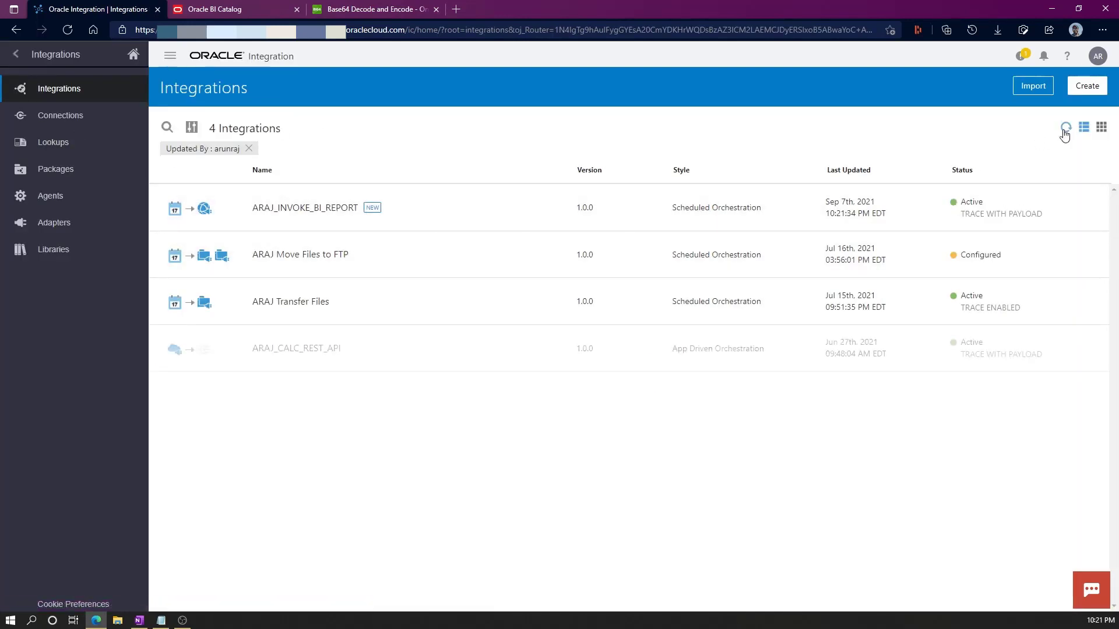
left_click(1034, 208)
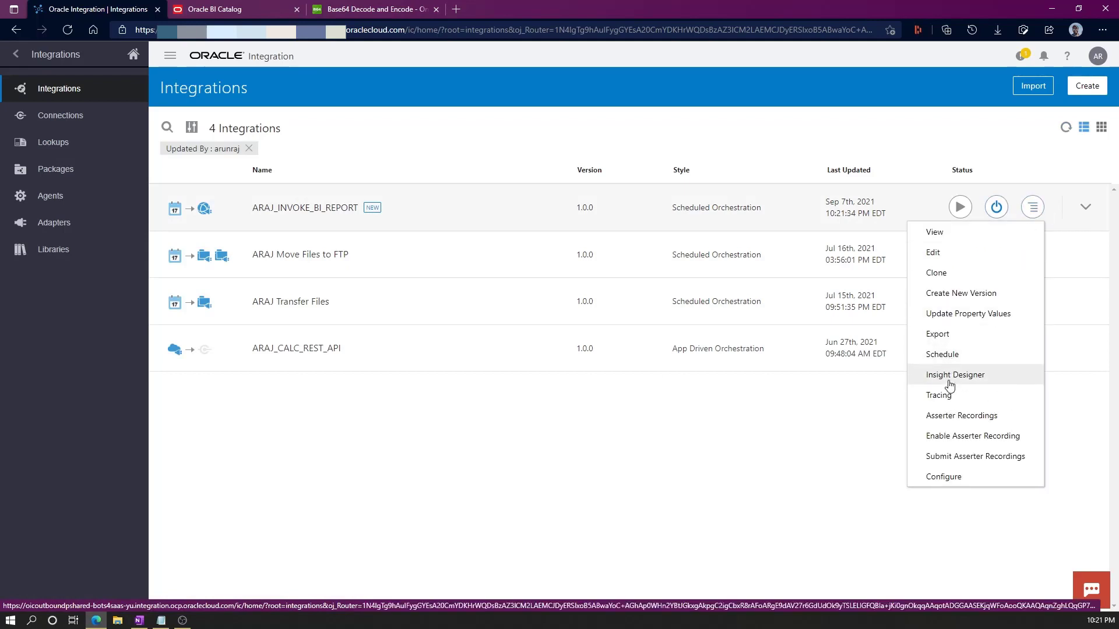
left_click(952, 357)
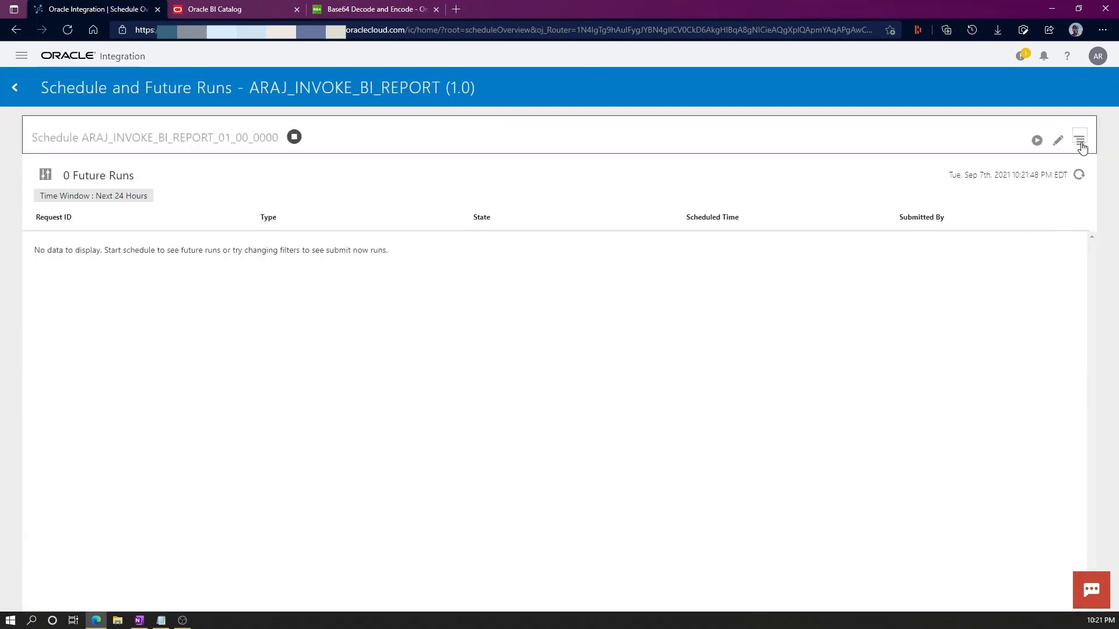
Submit an ad hoc run now and refresh the runs list until it completes.
left_click(1079, 142)
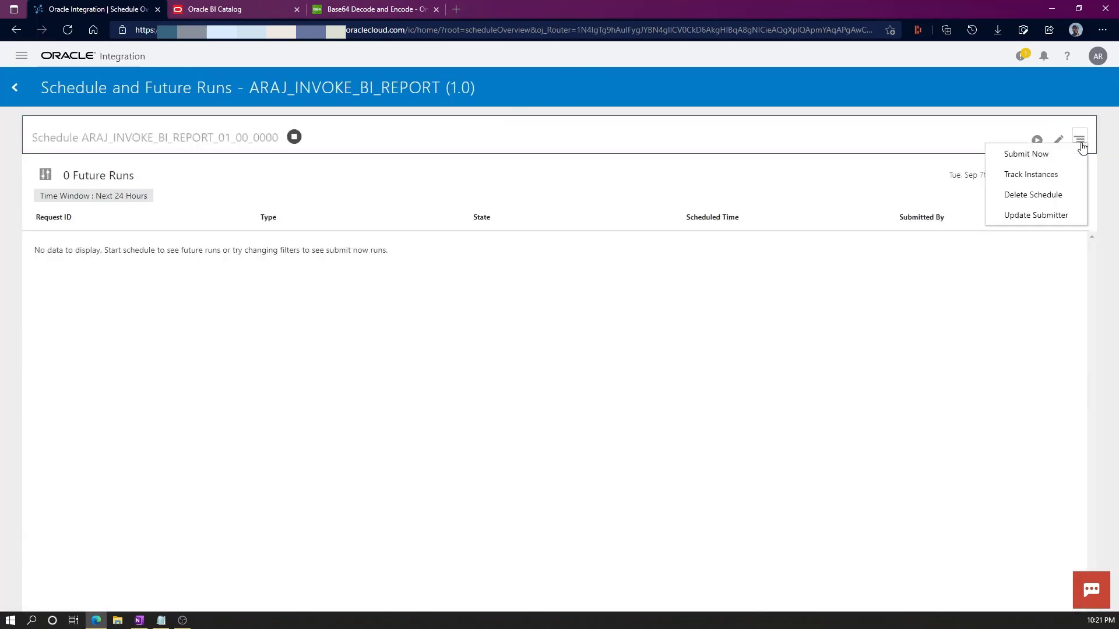
left_click(1047, 154)
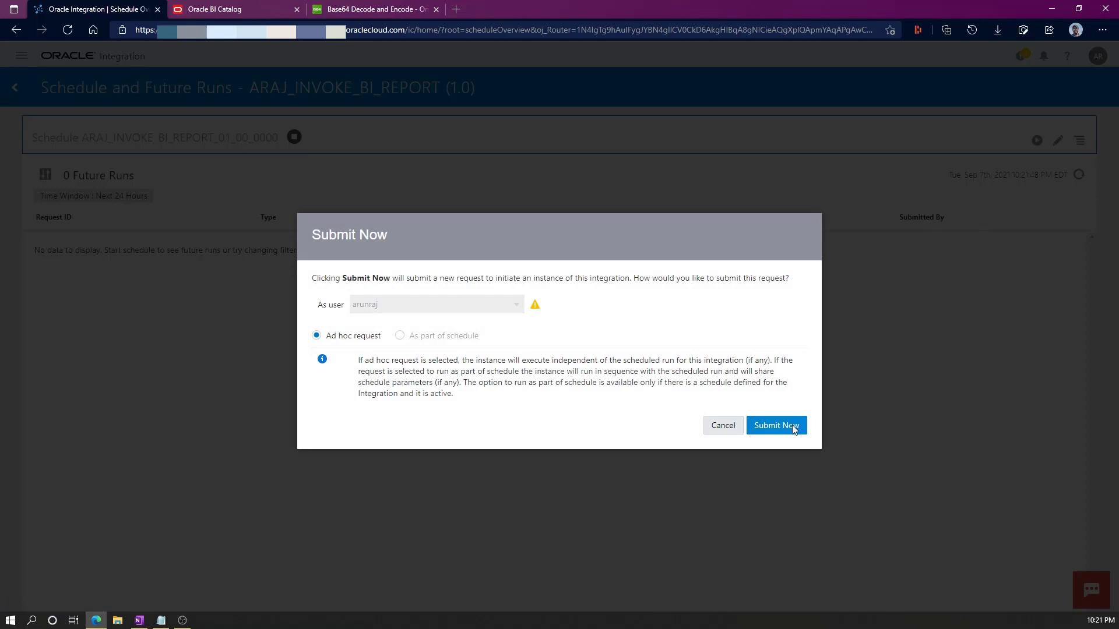
left_click(794, 430)
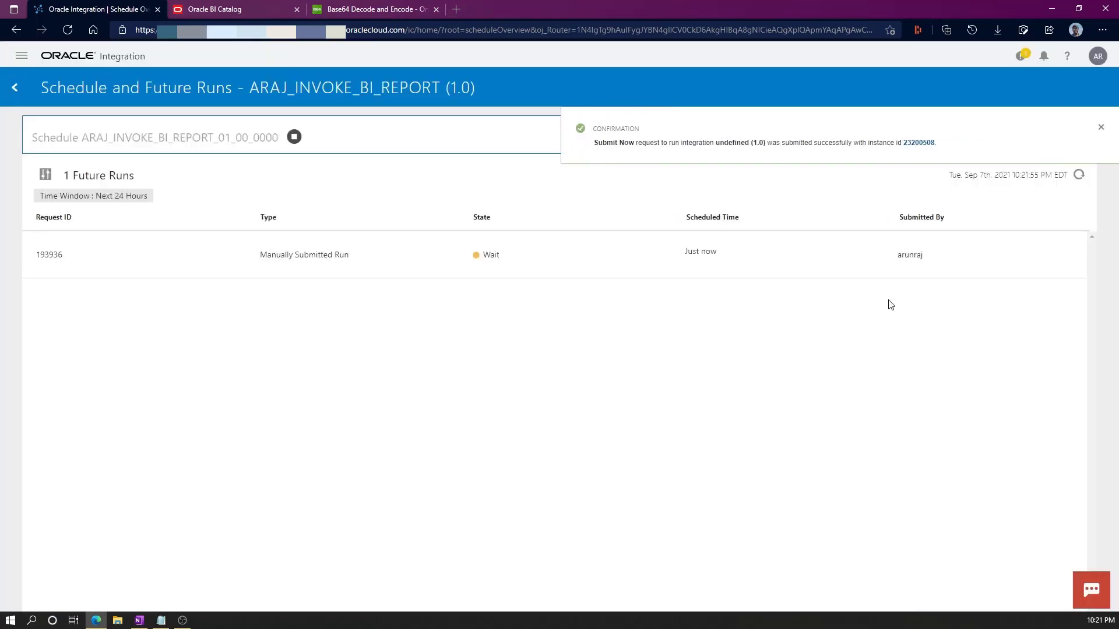
left_click(1103, 127)
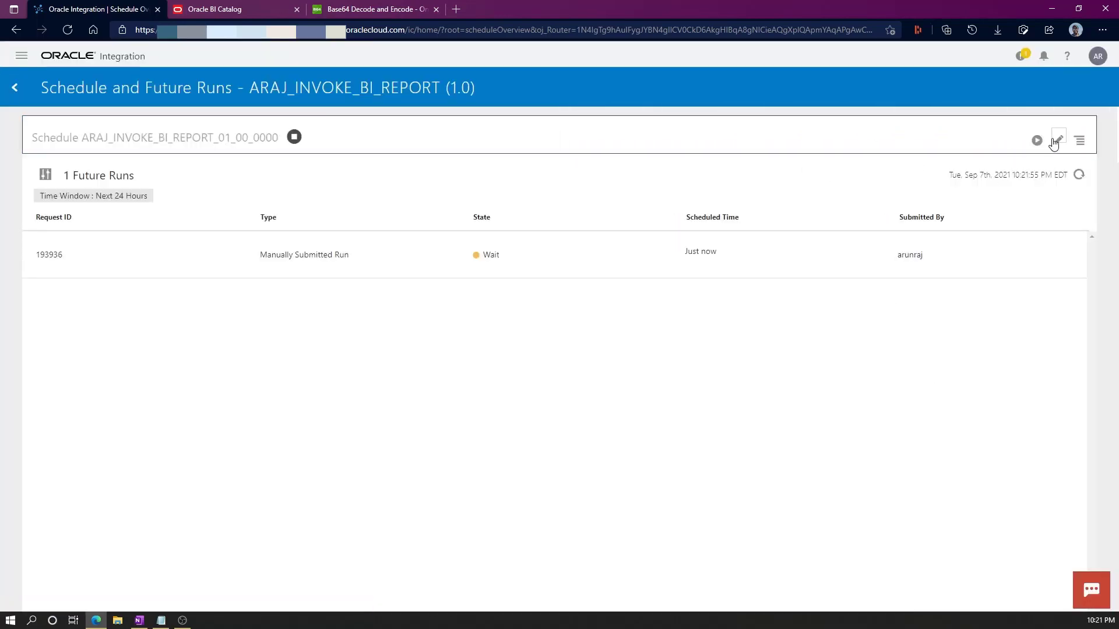
left_click(1077, 176)
left_click(1078, 175)
left_click(1078, 176)
left_click(1077, 176)
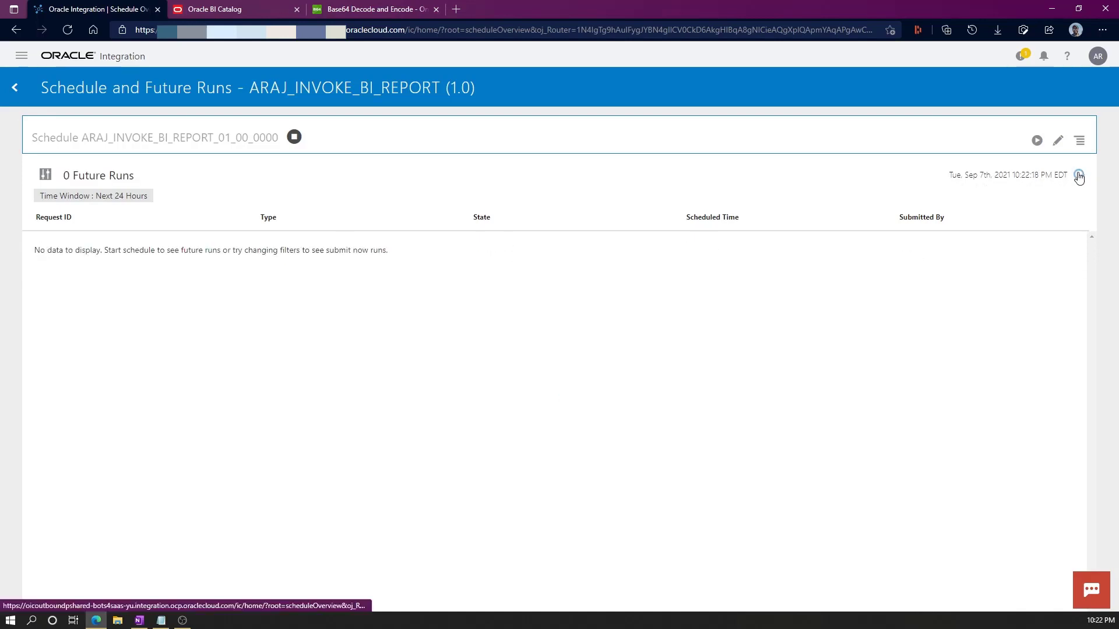
Navigate to Monitoring > Integrations.
left_click(23, 57)
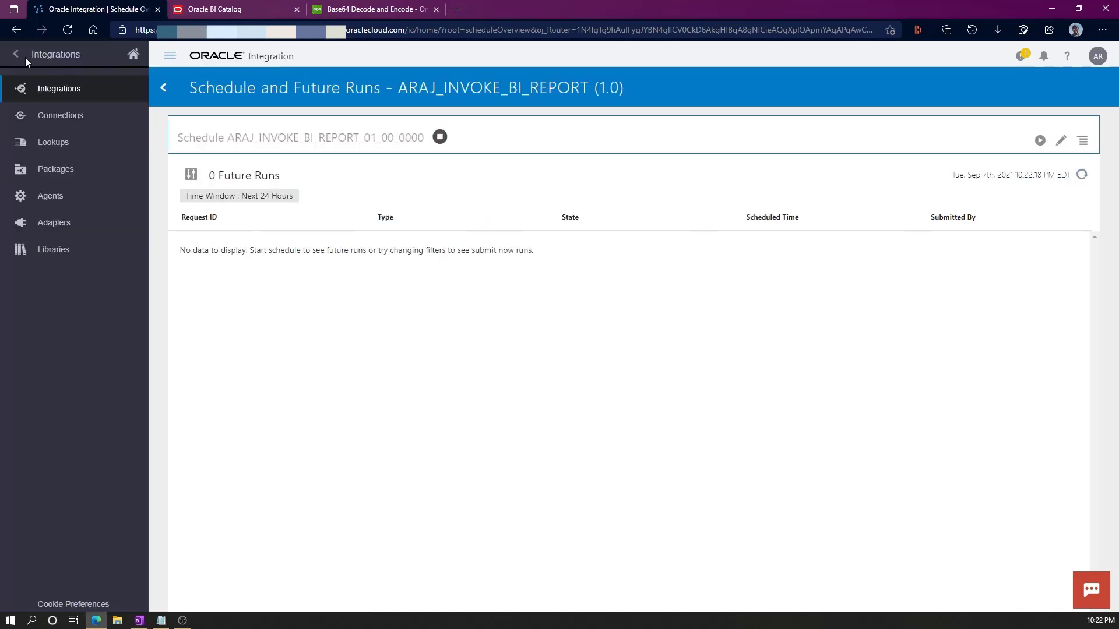
left_click(15, 54)
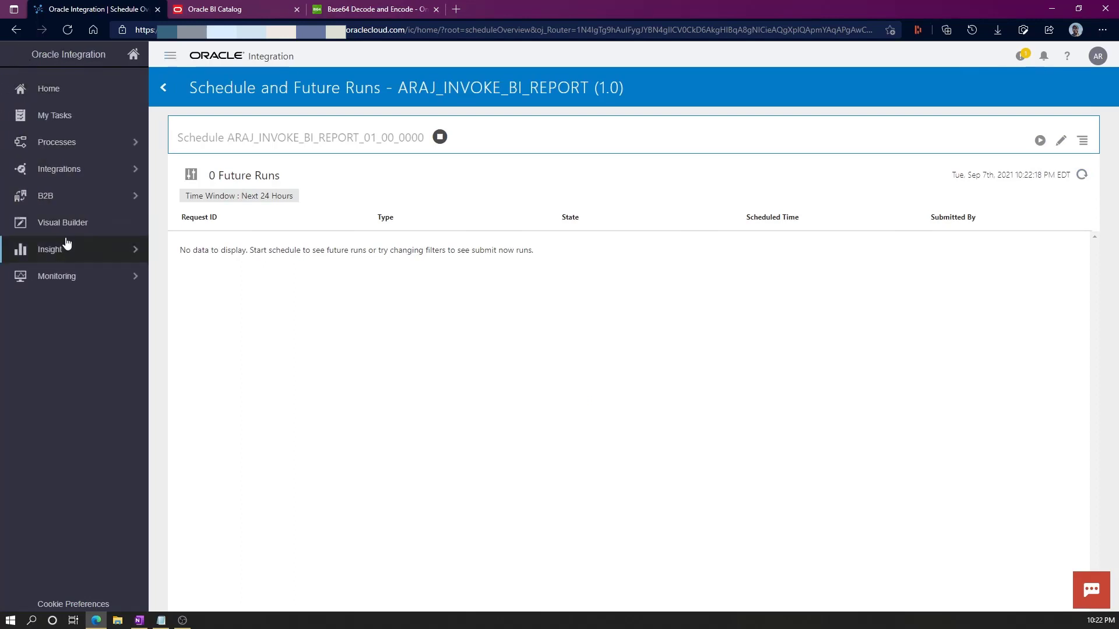
left_click(75, 277)
left_click(88, 144)
left_click(71, 119)
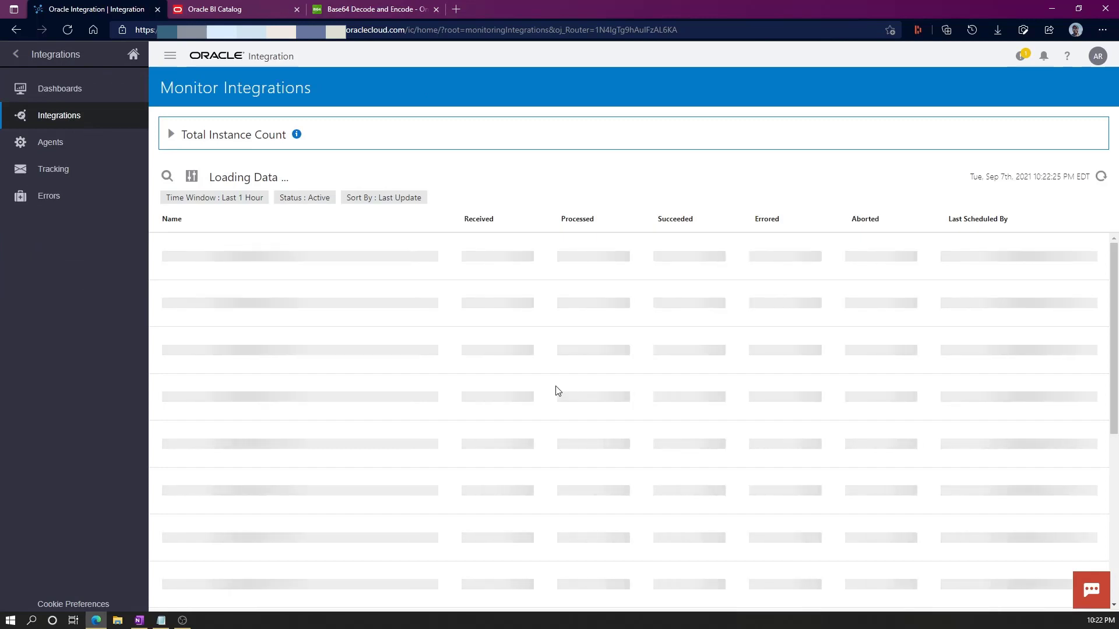
Open the succeeded ARAJ_INVOKE_BI_REPORT instance's activity stream and show the runBIReport response message.
mouse_move(667, 256)
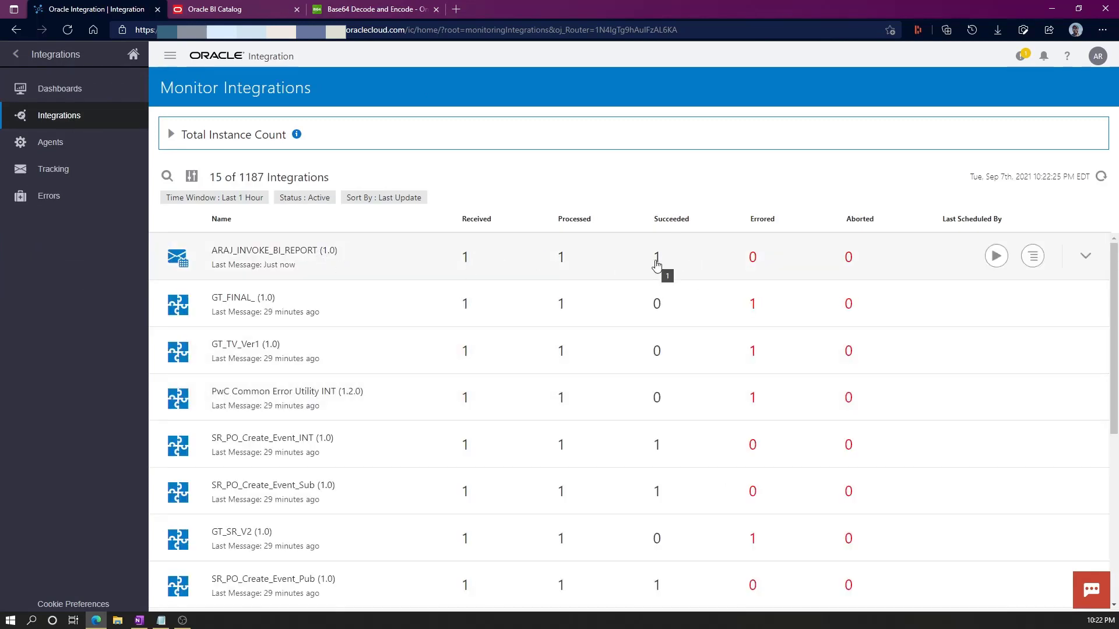
left_click(656, 259)
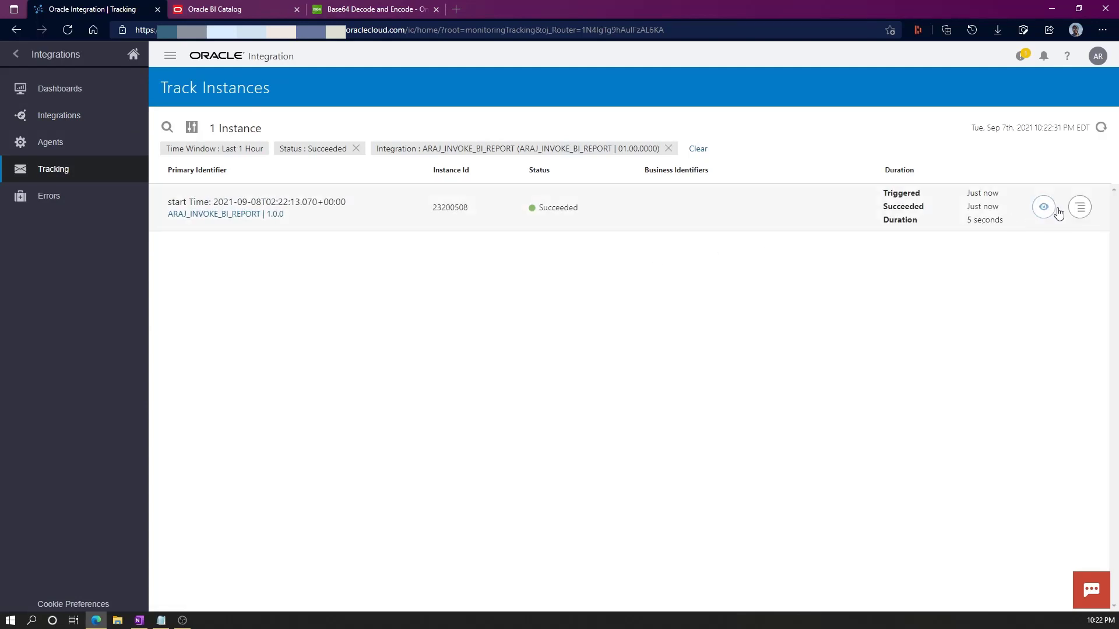
left_click(1048, 210)
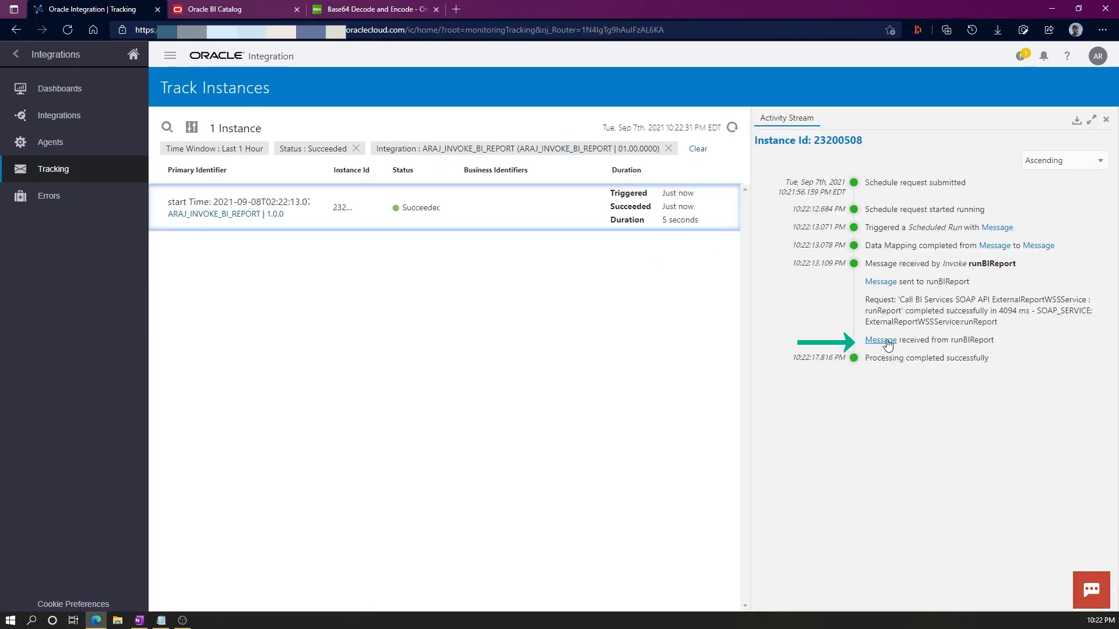
left_click(878, 344)
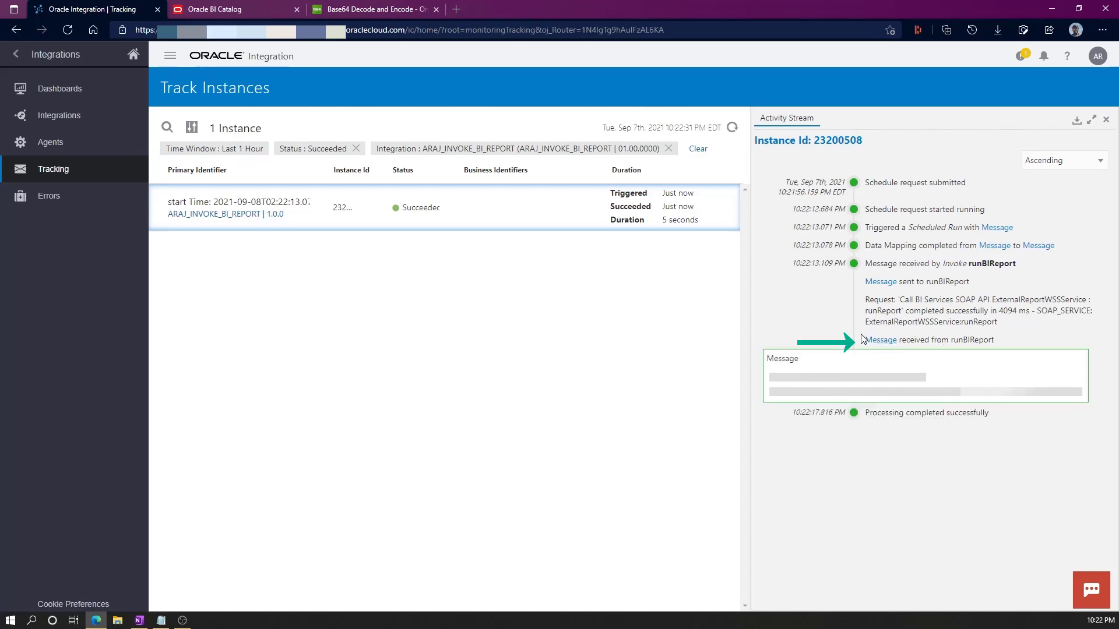
Select and copy the Base64 text between the reportBytes tags in the runBIReport response.
scroll(871, 326, "down", 2)
scroll(870, 327, "down", 2)
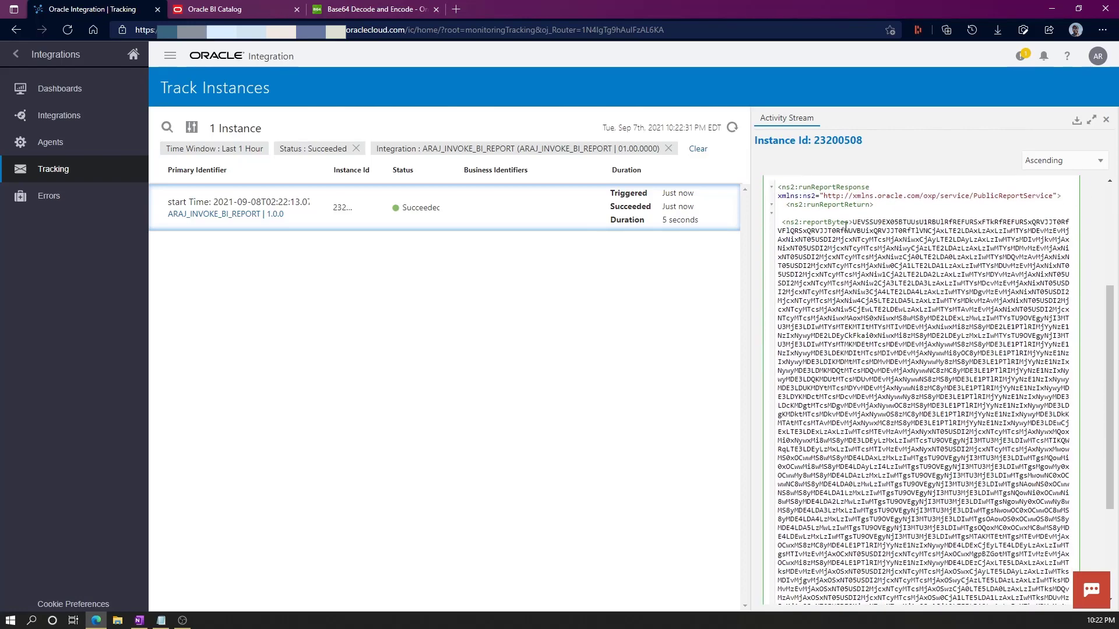
left_click_drag(849, 222, 837, 222)
left_click(824, 222)
left_click_drag(846, 223, 803, 219)
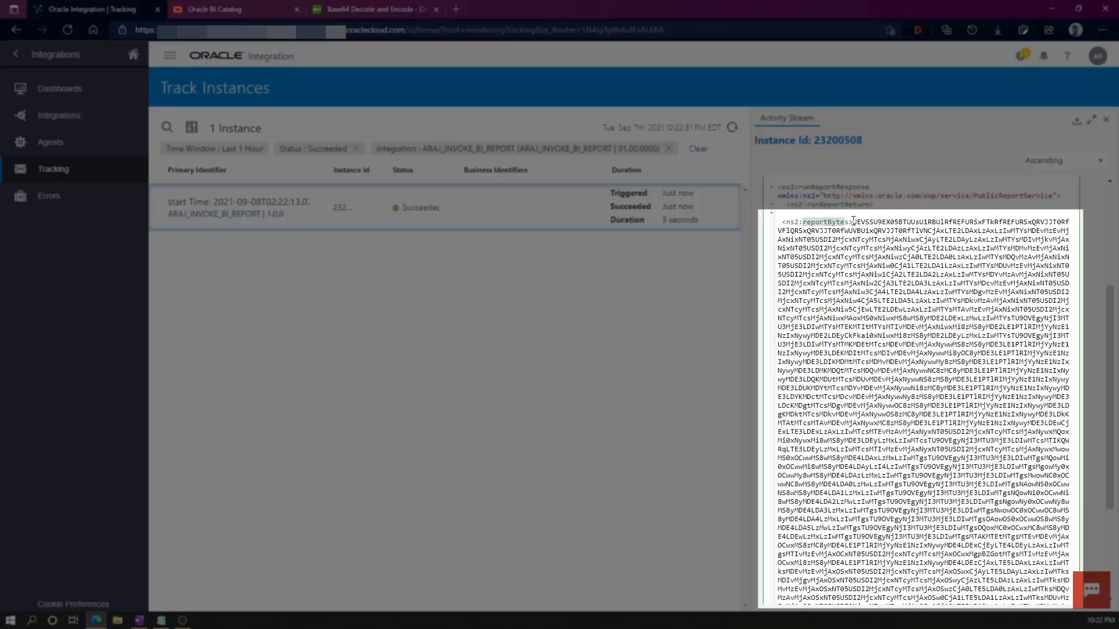
scroll(950, 408, "down", 5)
scroll(956, 483, "up", 2)
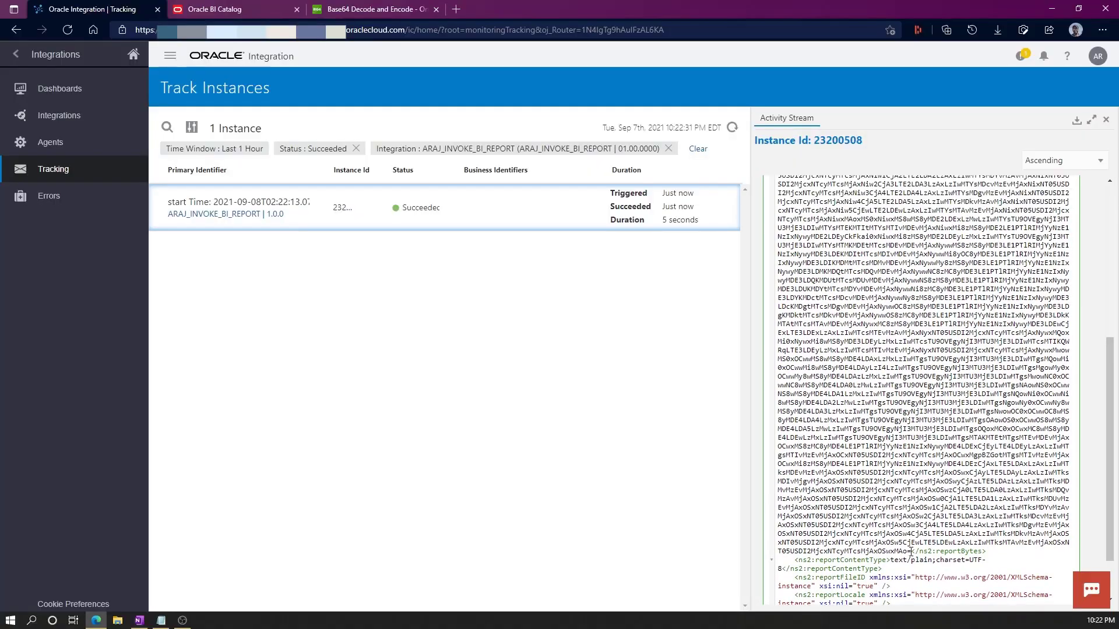
left_click_drag(911, 551, 854, 254)
scroll(904, 521, "up", 2)
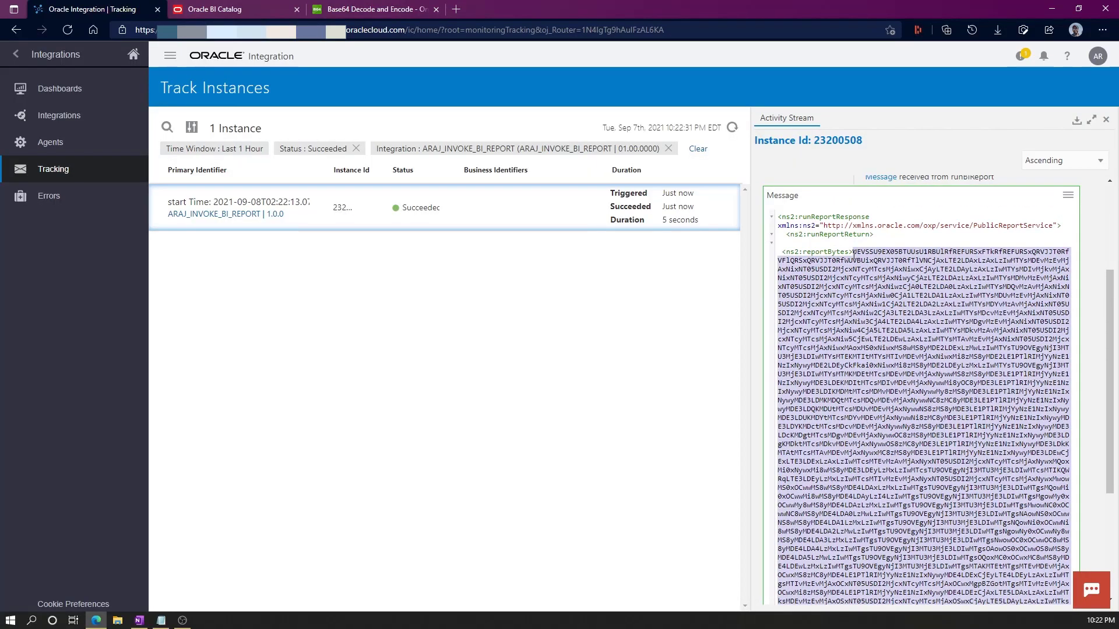
left_click(917, 296)
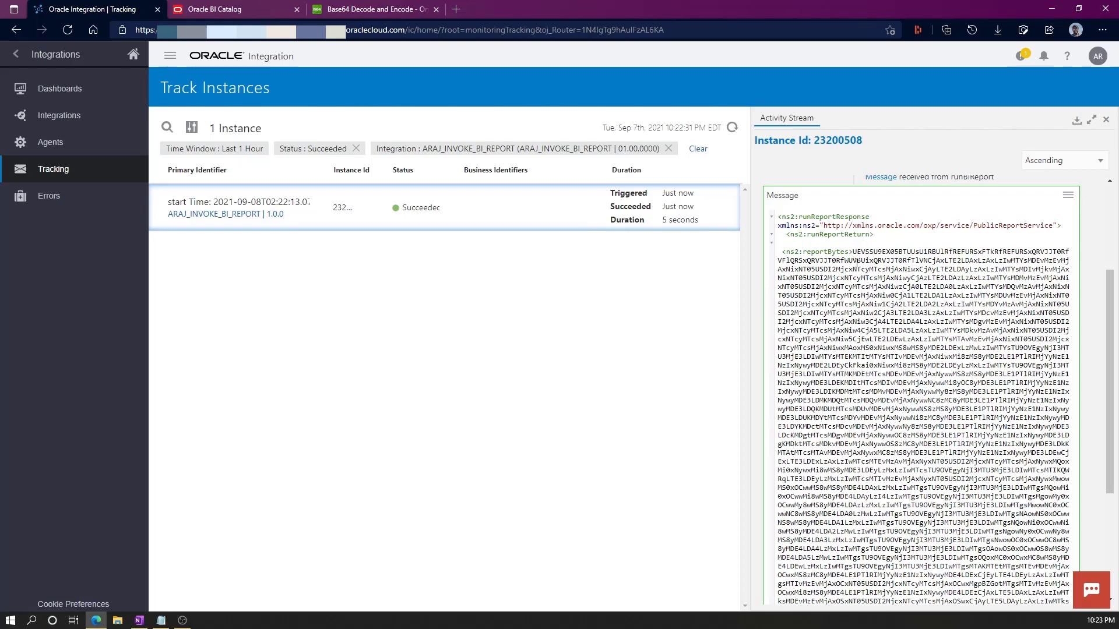
left_click(372, 16)
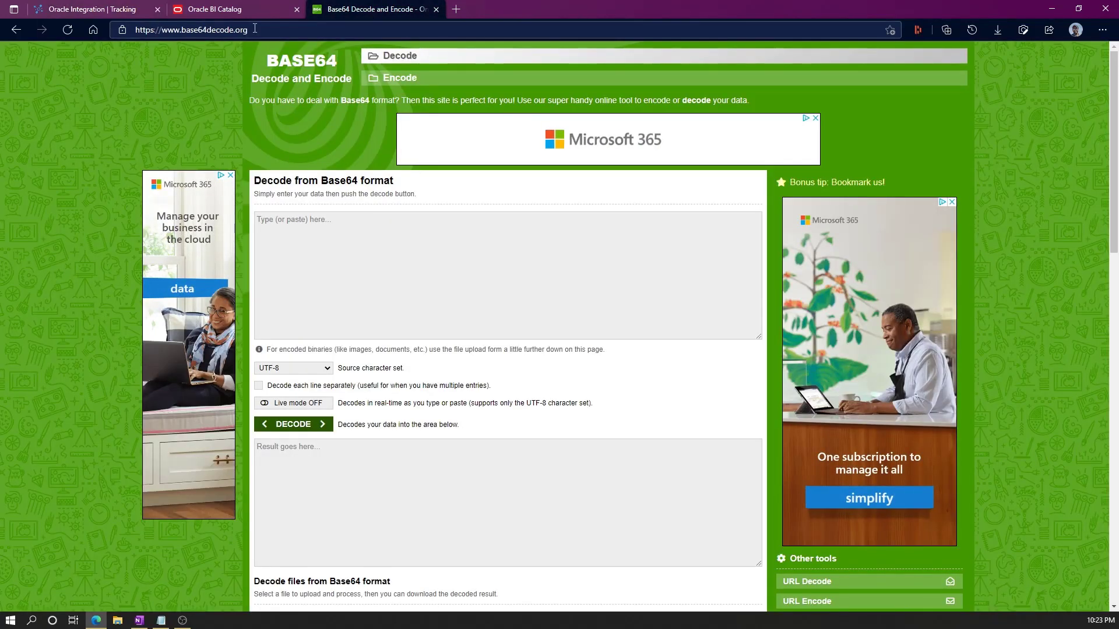
Paste the copied reportBytes into the Base64 decoder and decode it to CSV.
left_click(326, 246)
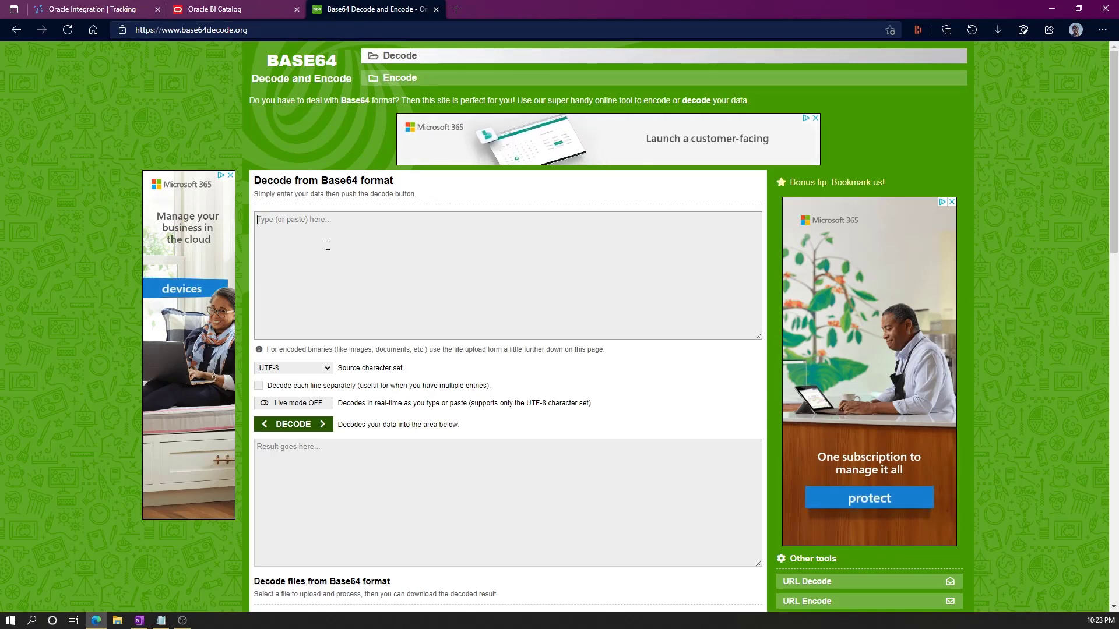
key("ctrl+v")
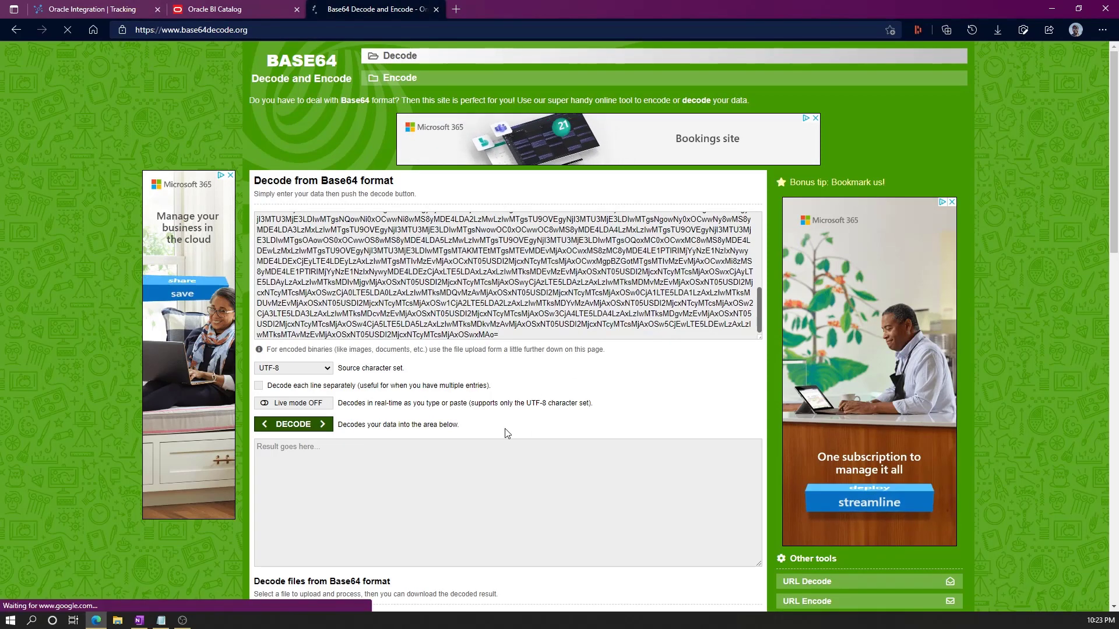
left_click(293, 425)
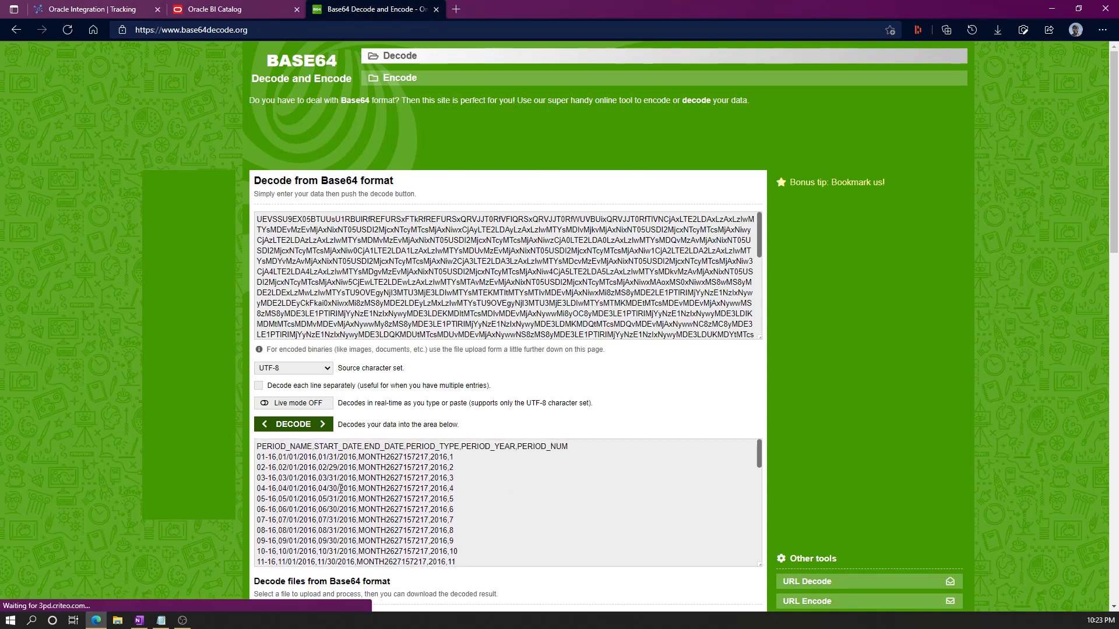
left_click_drag(261, 447, 352, 457)
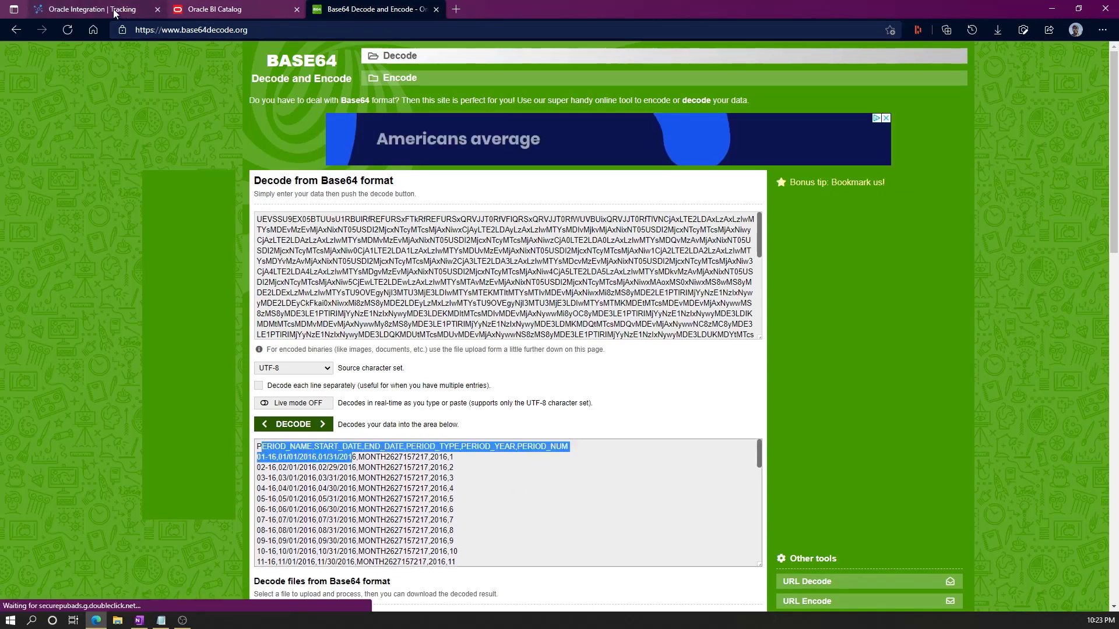
Compare the decoded CSV rows against the GL Periods Report, then return to Oracle Integration tracking.
left_click(235, 8)
left_click(199, 168)
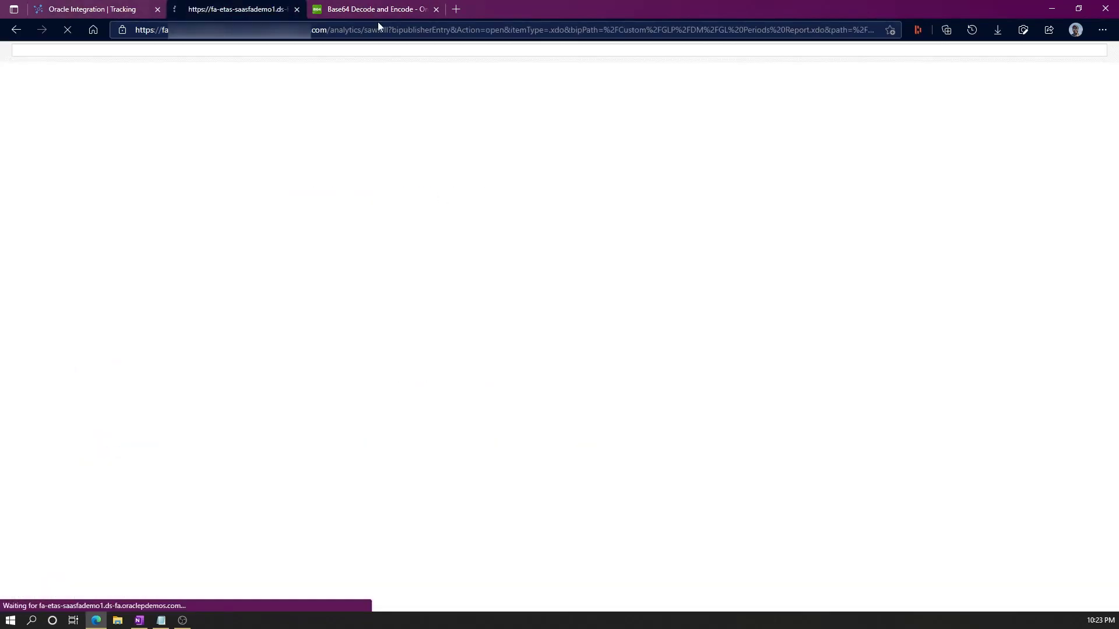
left_click(372, 9)
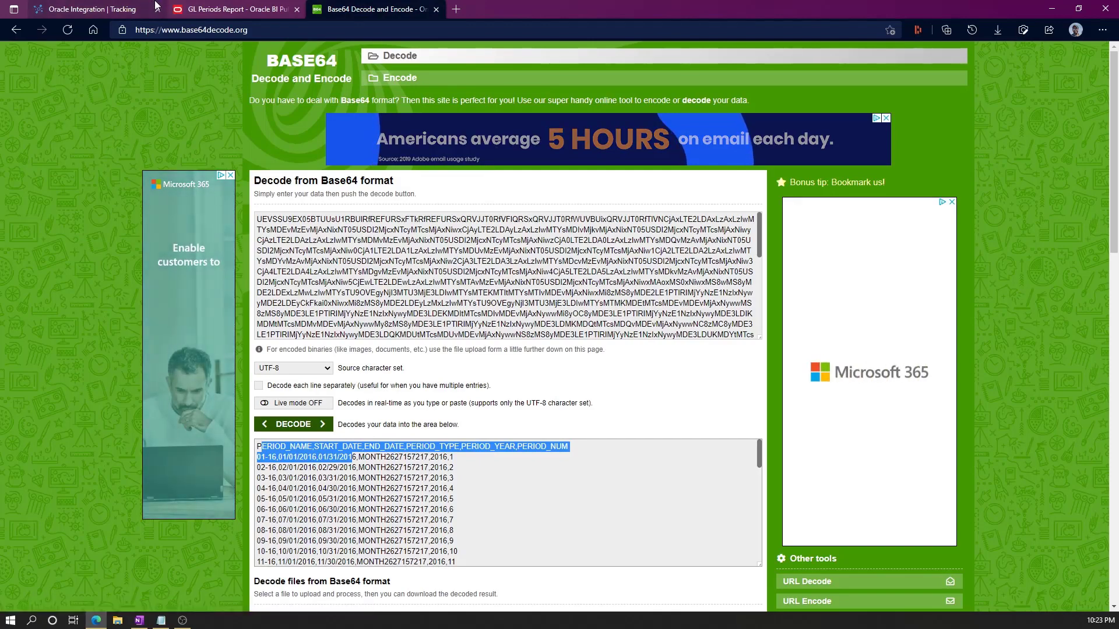
left_click(268, 10)
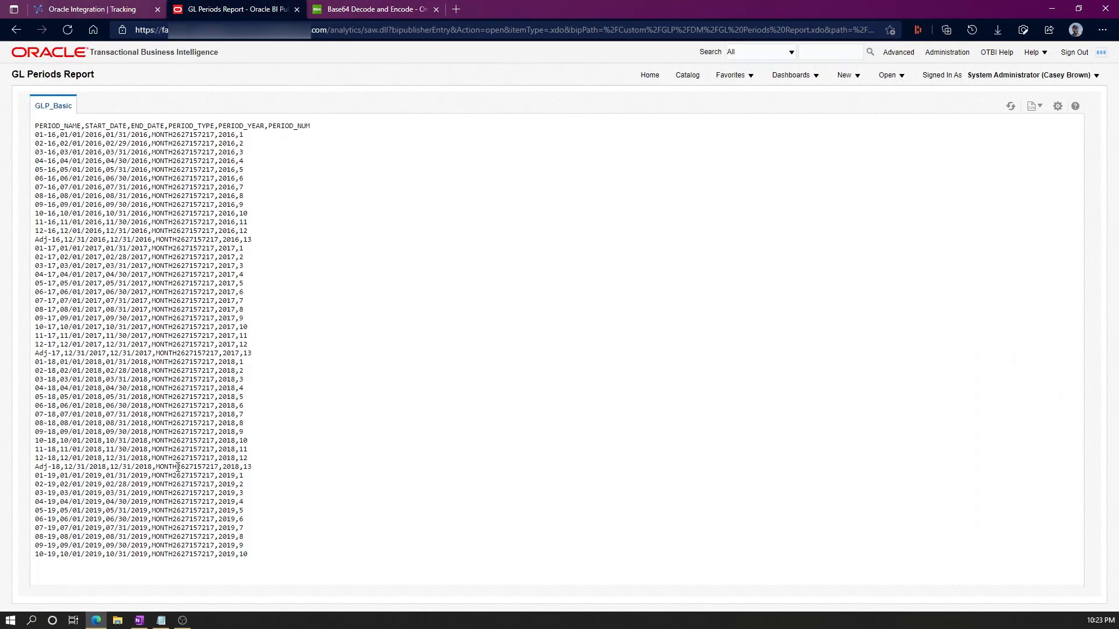
left_click(358, 15)
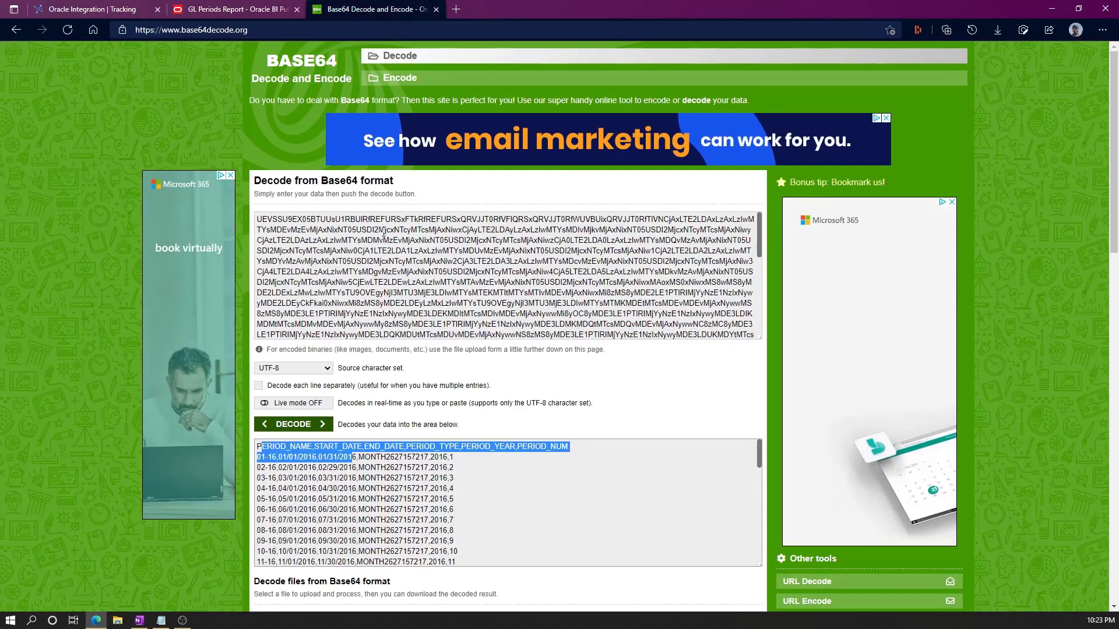
left_click(382, 239)
key("ctrl+a")
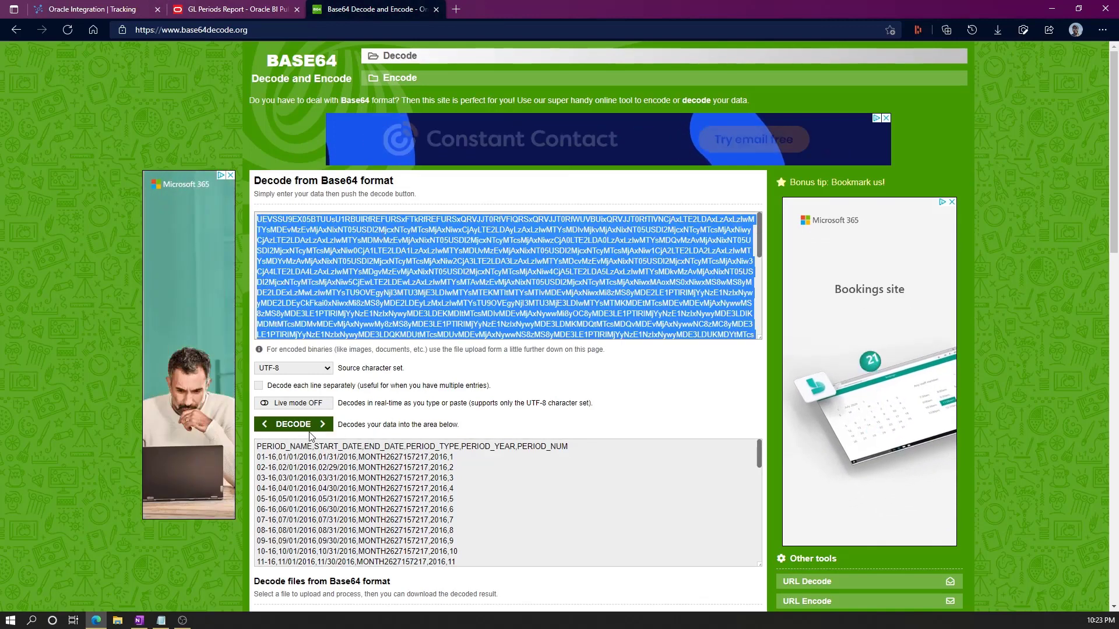
left_click(392, 248)
key("ctrl+a")
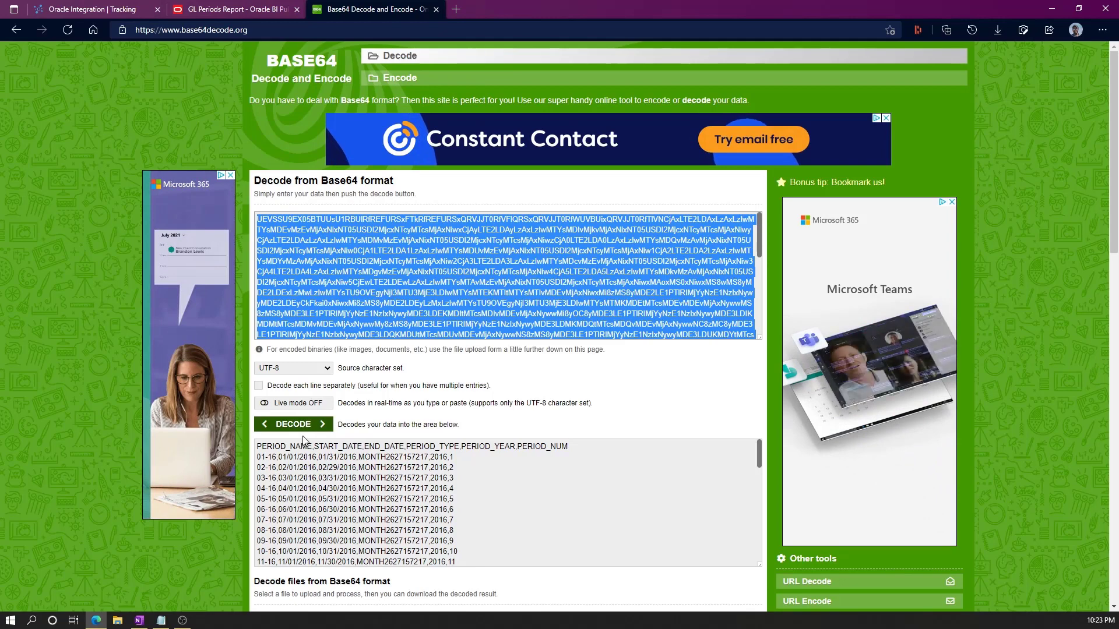
left_click_drag(458, 552, 75, 173)
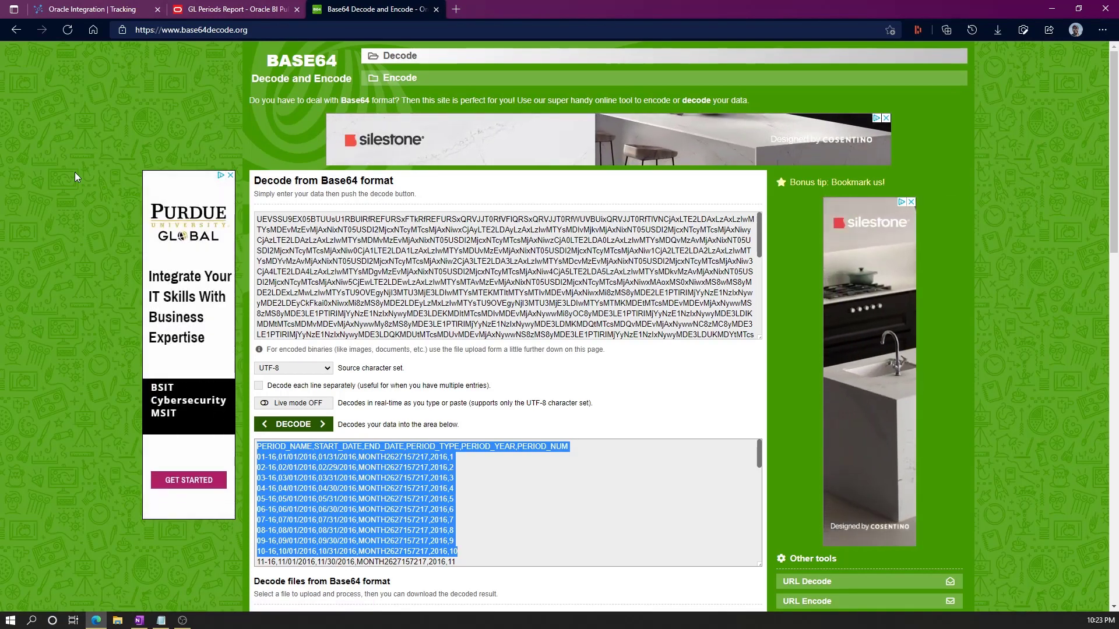
left_click(92, 10)
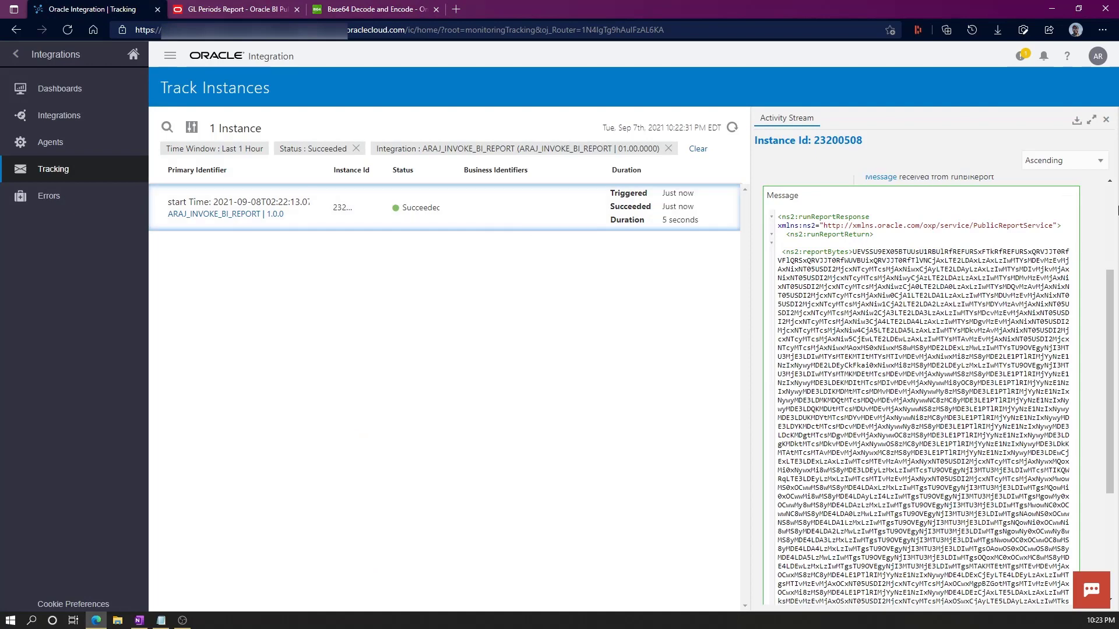
Deactivate ARAJ_INVOKE_BI_REPORT from the Integrations list and reopen its flow in the editor.
left_click(1107, 122)
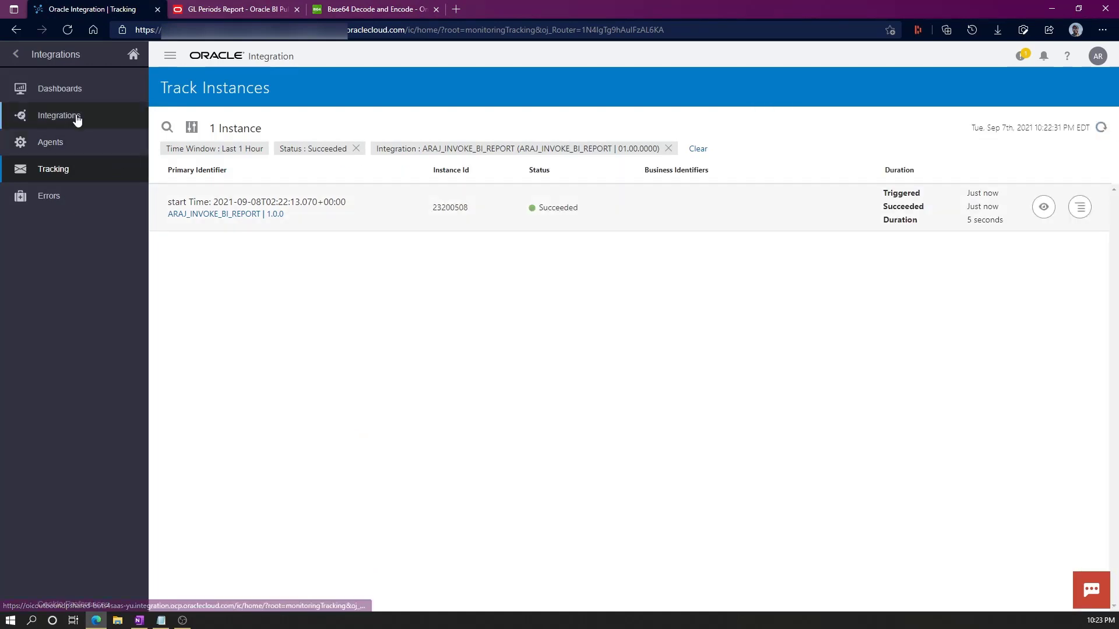
left_click(17, 54)
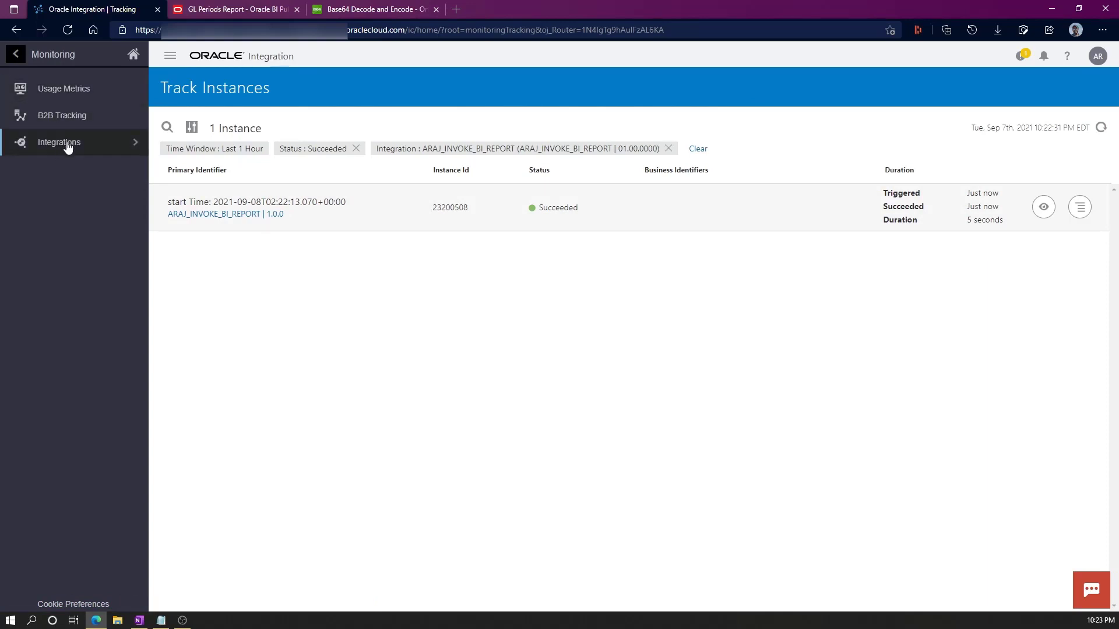
left_click(17, 55)
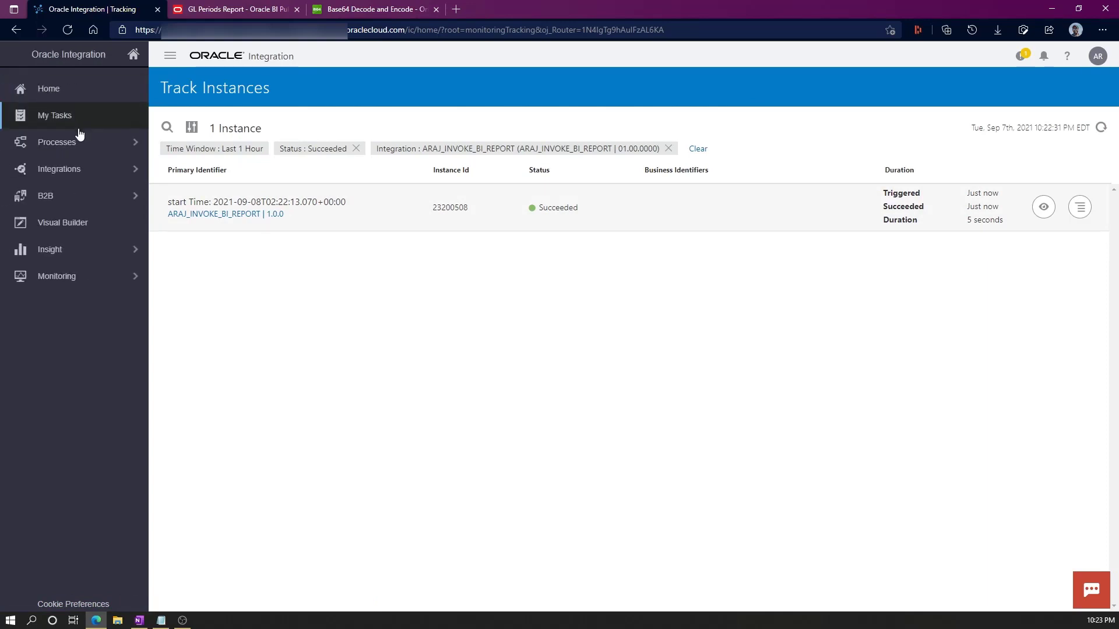
left_click(77, 171)
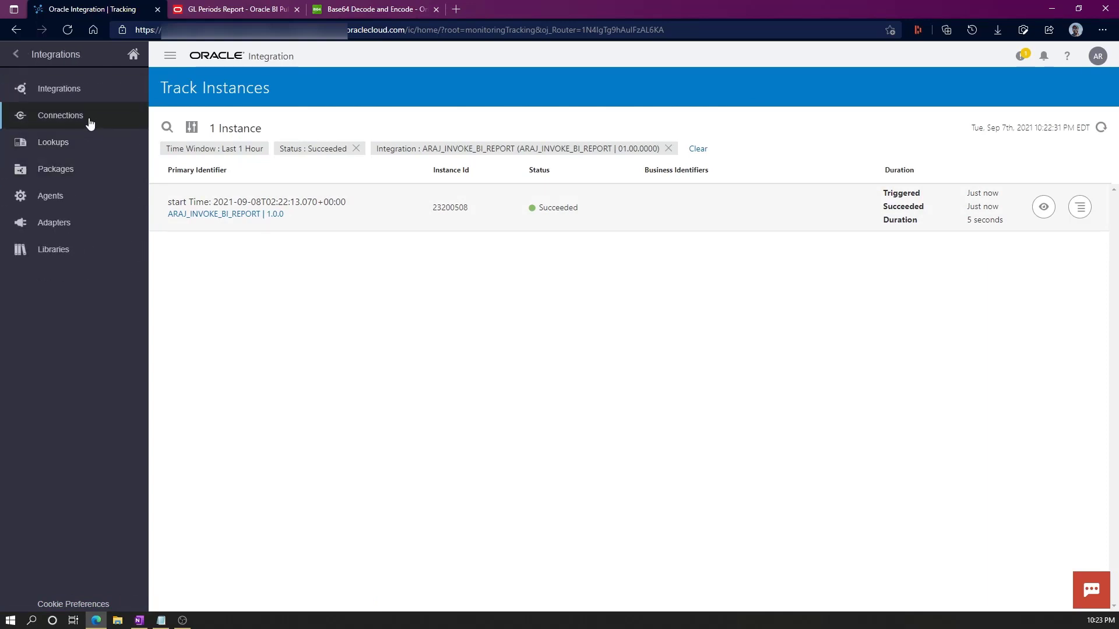
left_click(79, 93)
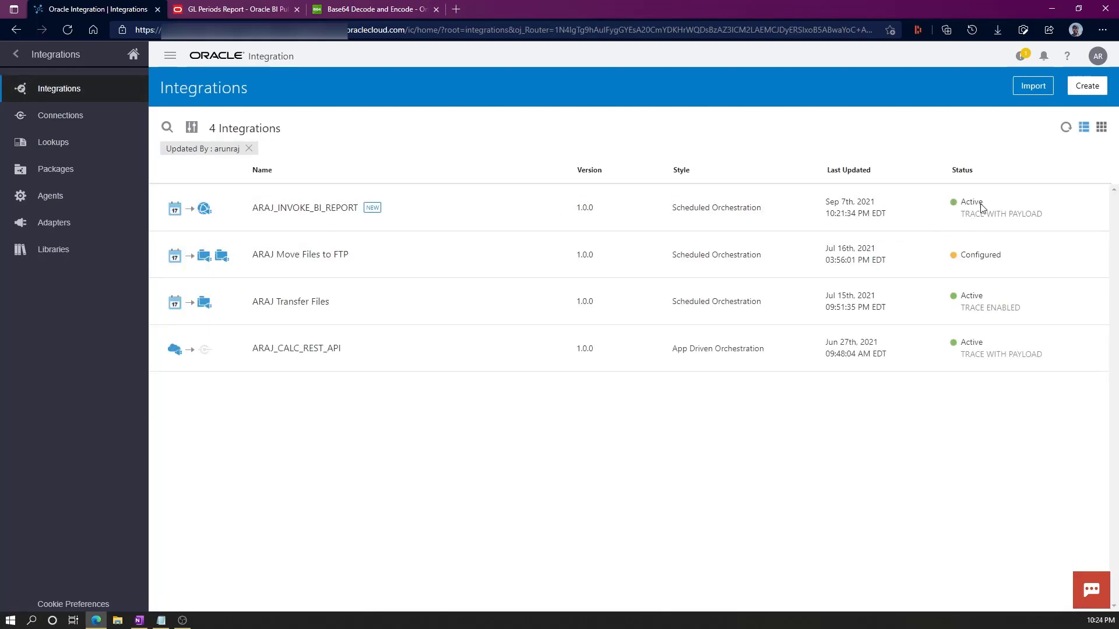
left_click(1001, 207)
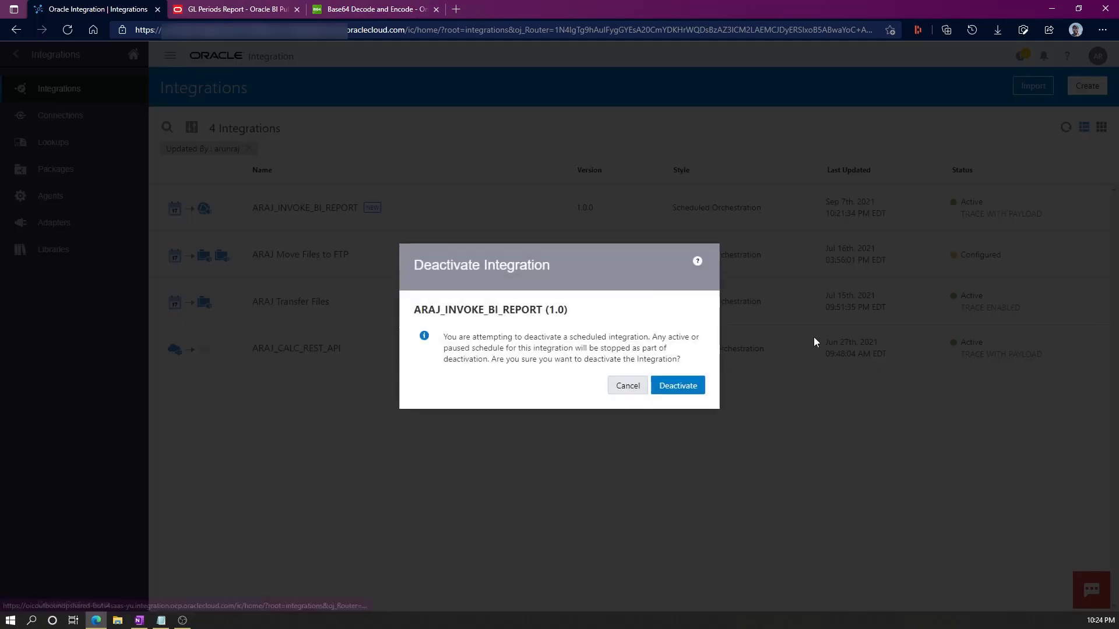
left_click(678, 385)
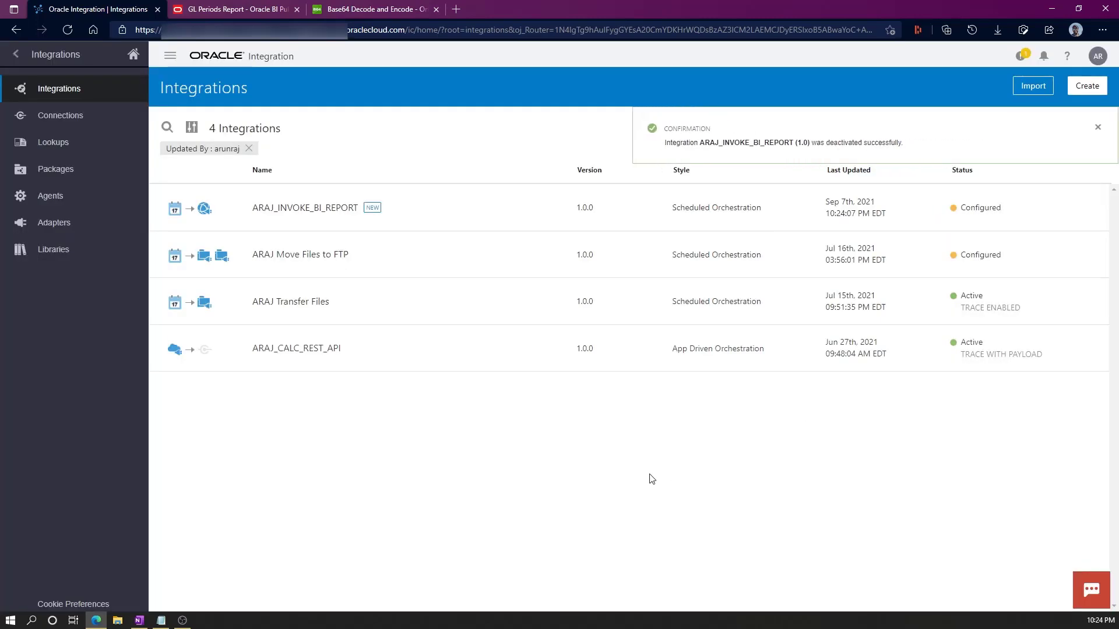
left_click(292, 209)
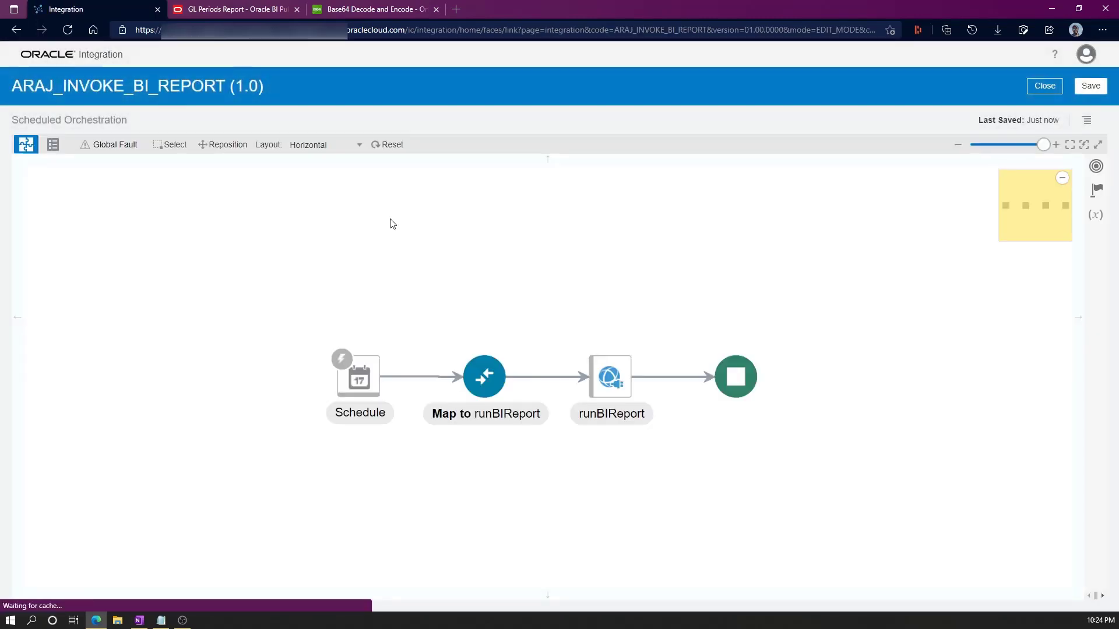
Add an Assign action named decodedData right after runBIReport.
left_click(1095, 197)
left_click_drag(824, 242, 669, 383)
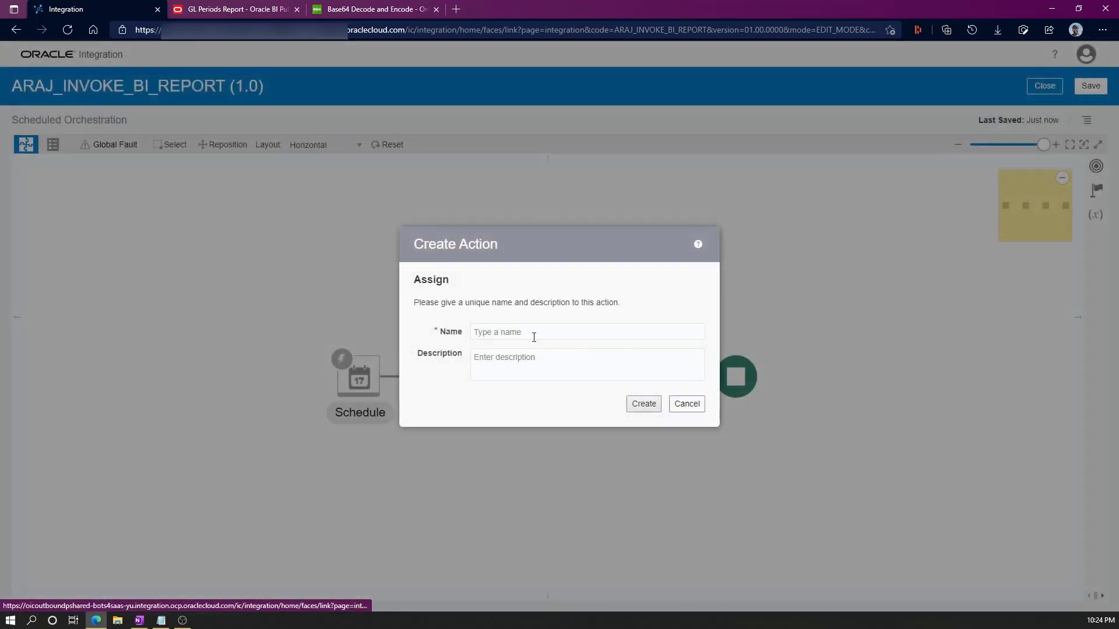
left_click(534, 337)
type("decodedData")
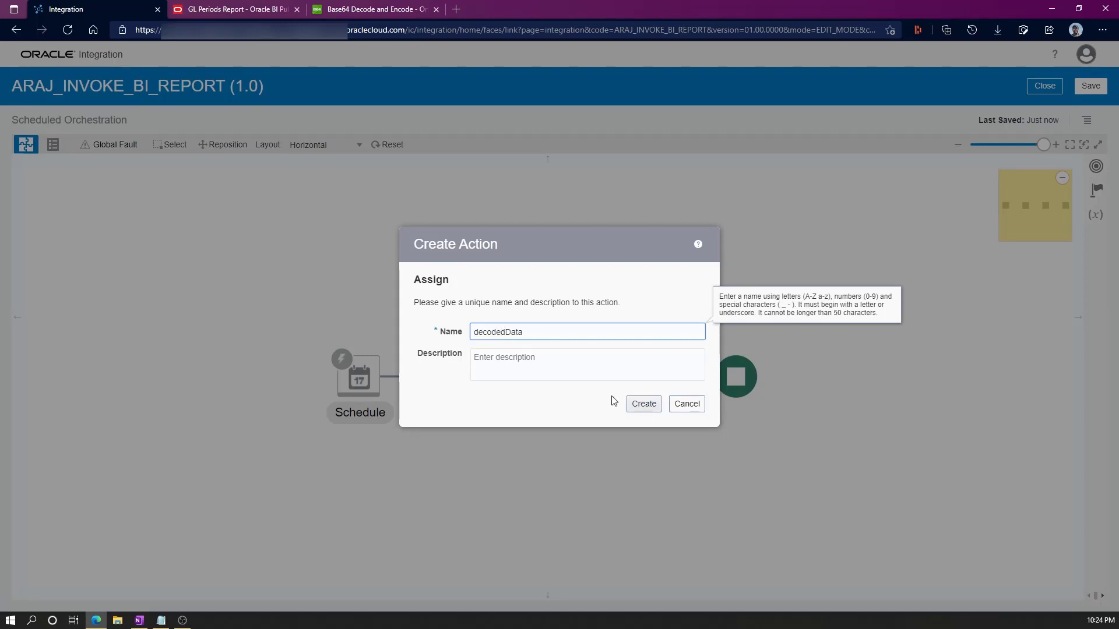
left_click(644, 403)
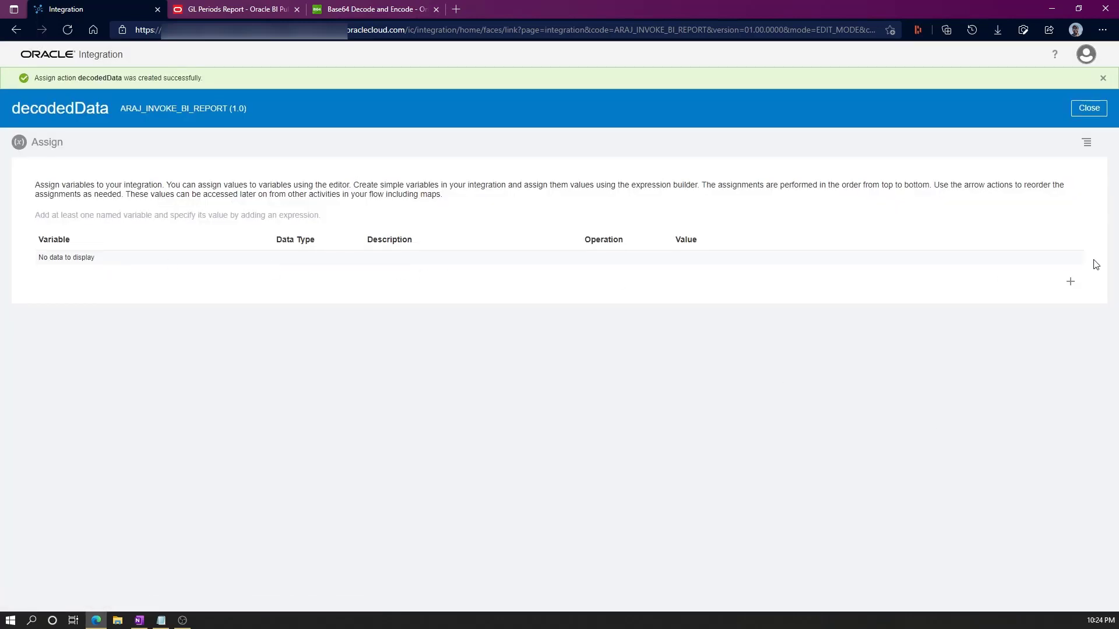
Add the string variable decodedDataOutput to the decodedData assignment.
left_click(1072, 286)
left_click_drag(116, 269, 201, 269)
type("Output")
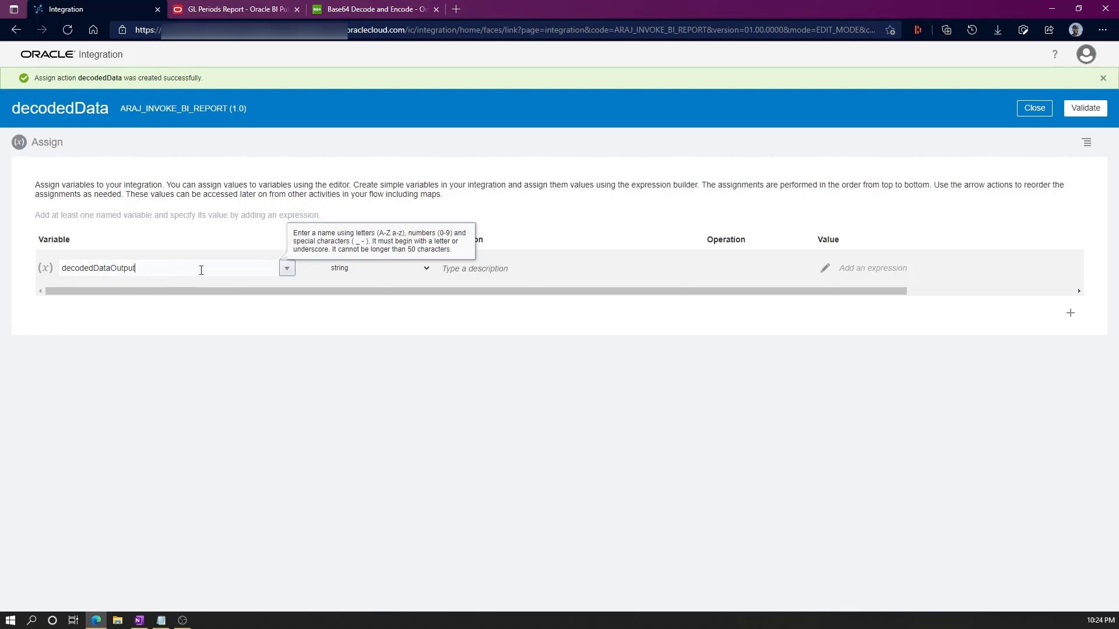
left_click(415, 381)
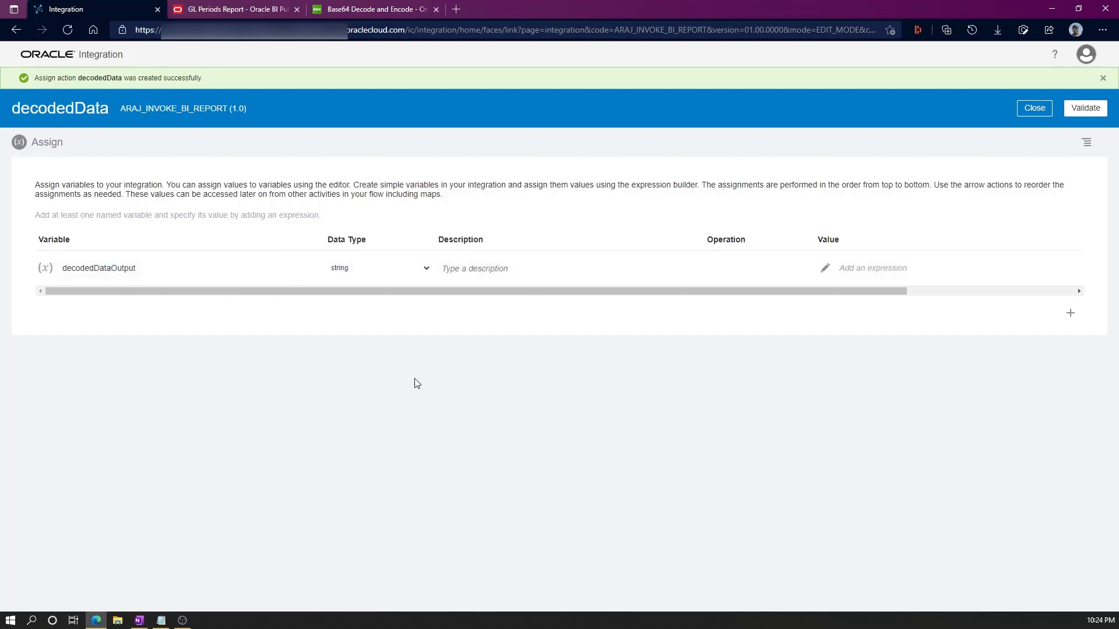
left_click(825, 267)
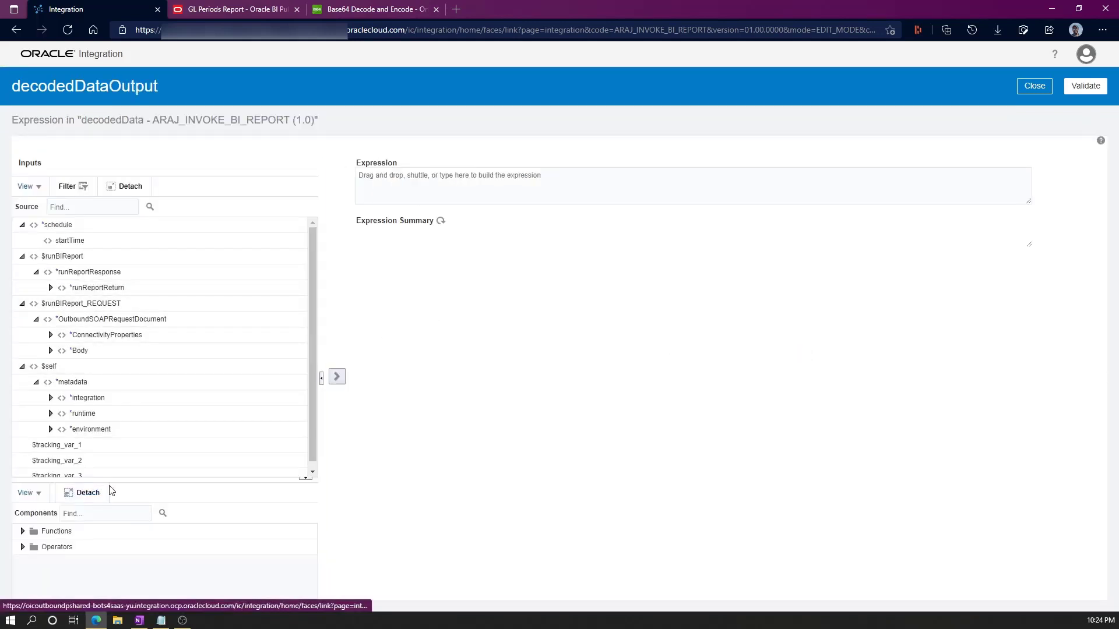
Search the functions for base64 and insert decodeBase64 into the expression.
left_click(88, 452)
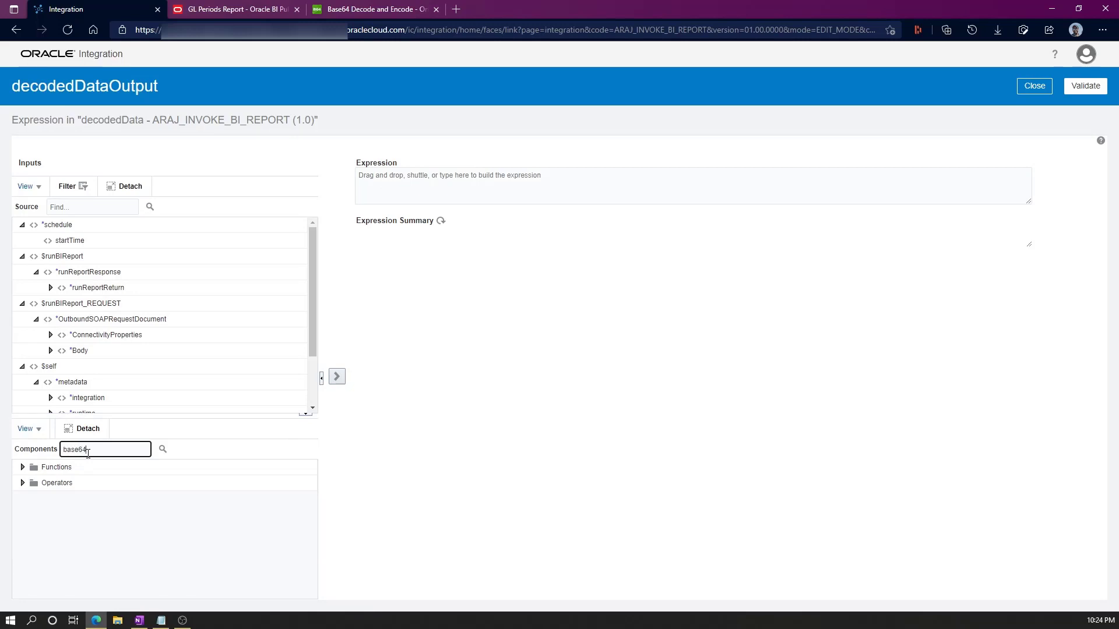
key("Return")
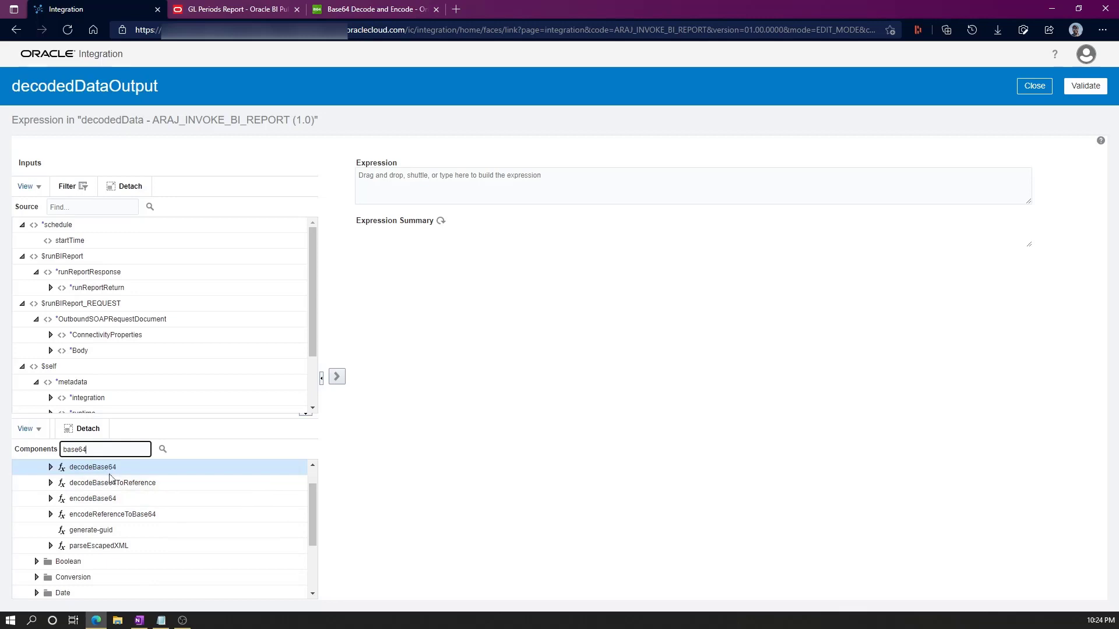
mouse_move(88, 469)
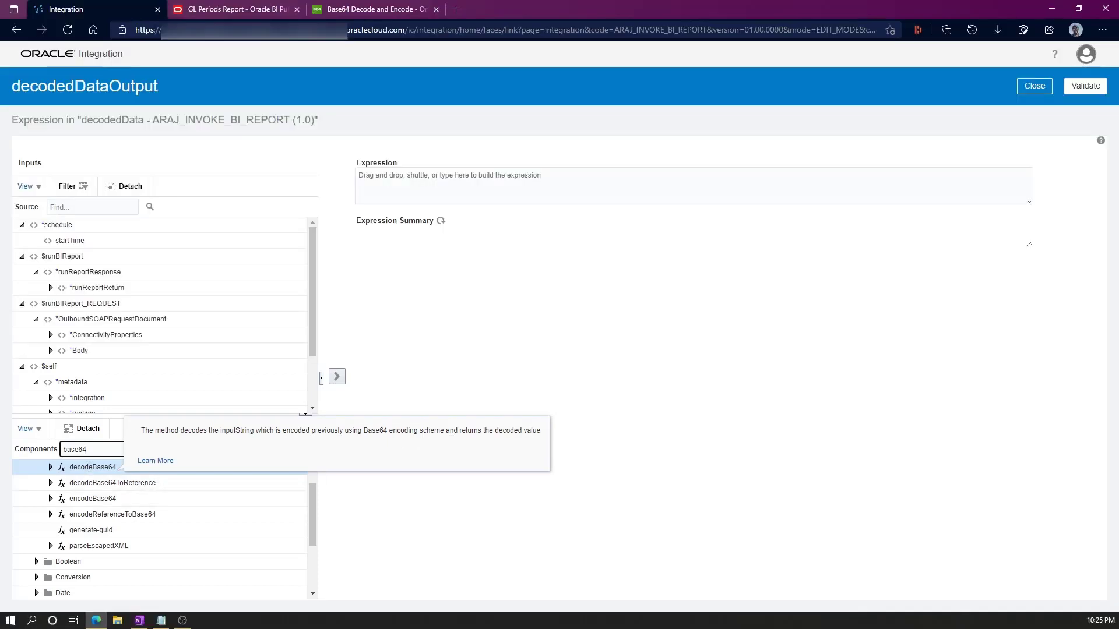
left_click(91, 468)
left_click(337, 376)
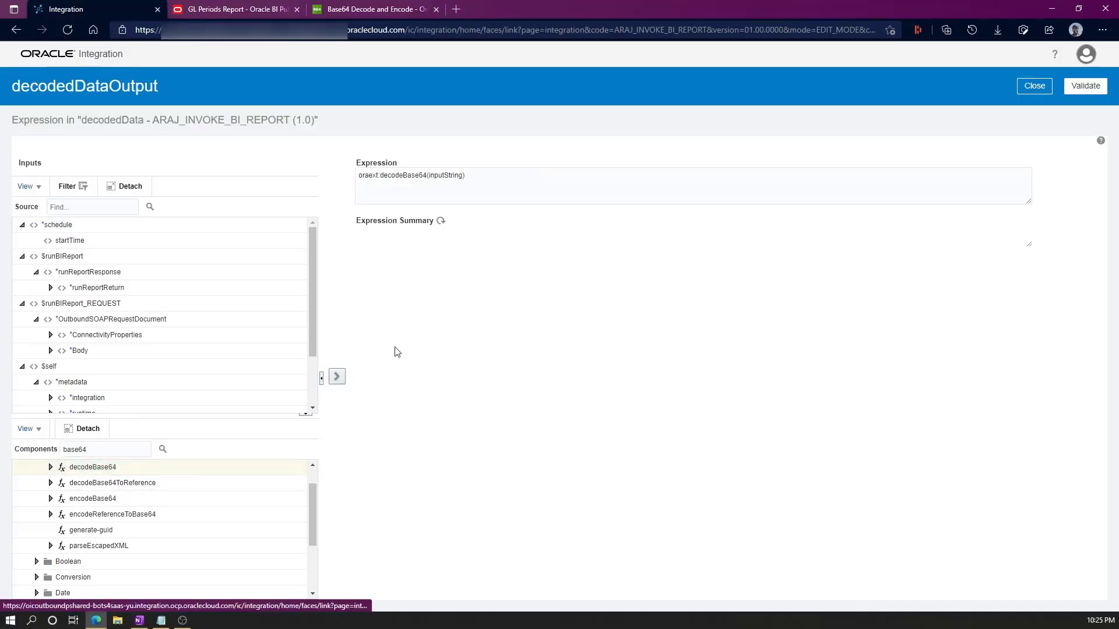
Set the decodeBase64 argument to runReportReturn's reportBytes and close the Expression Builder.
left_click(444, 175)
double_click(444, 175)
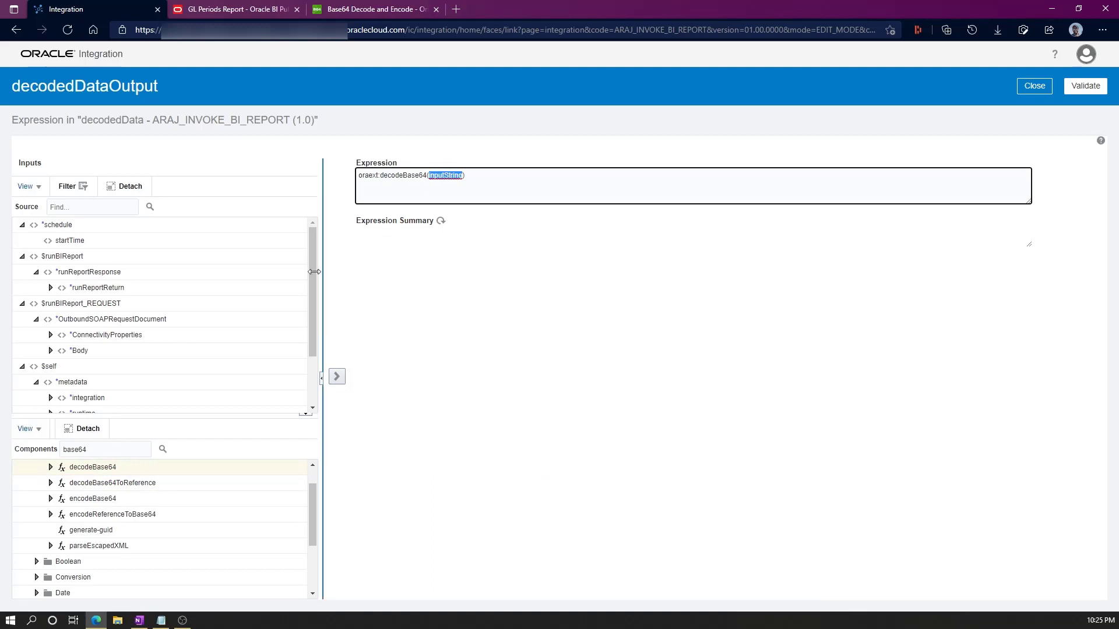
left_click(50, 288)
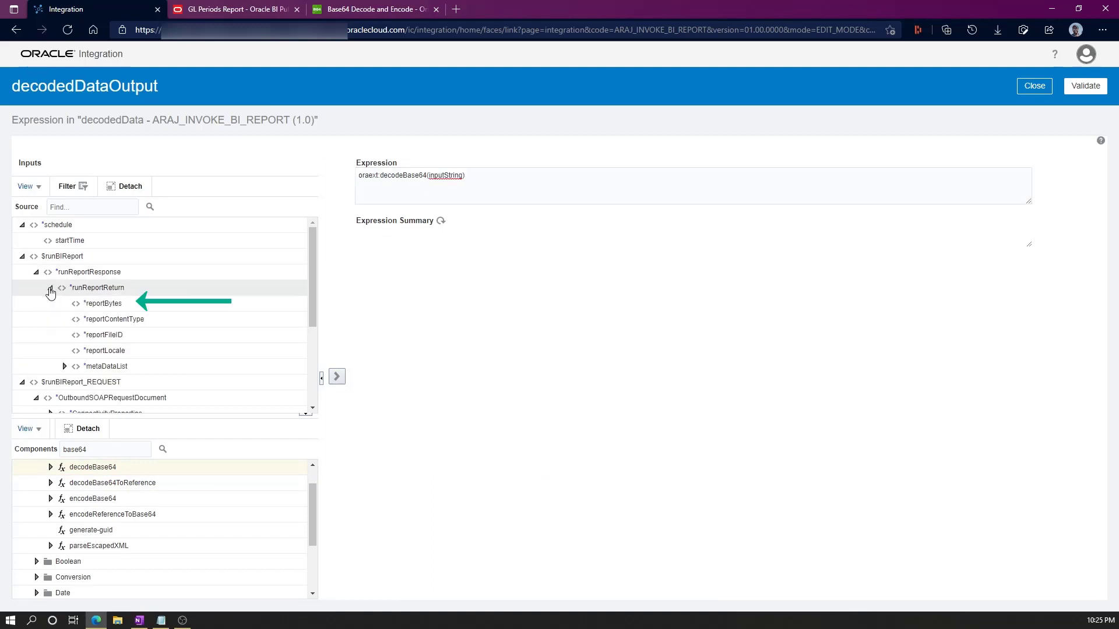
left_click(114, 303)
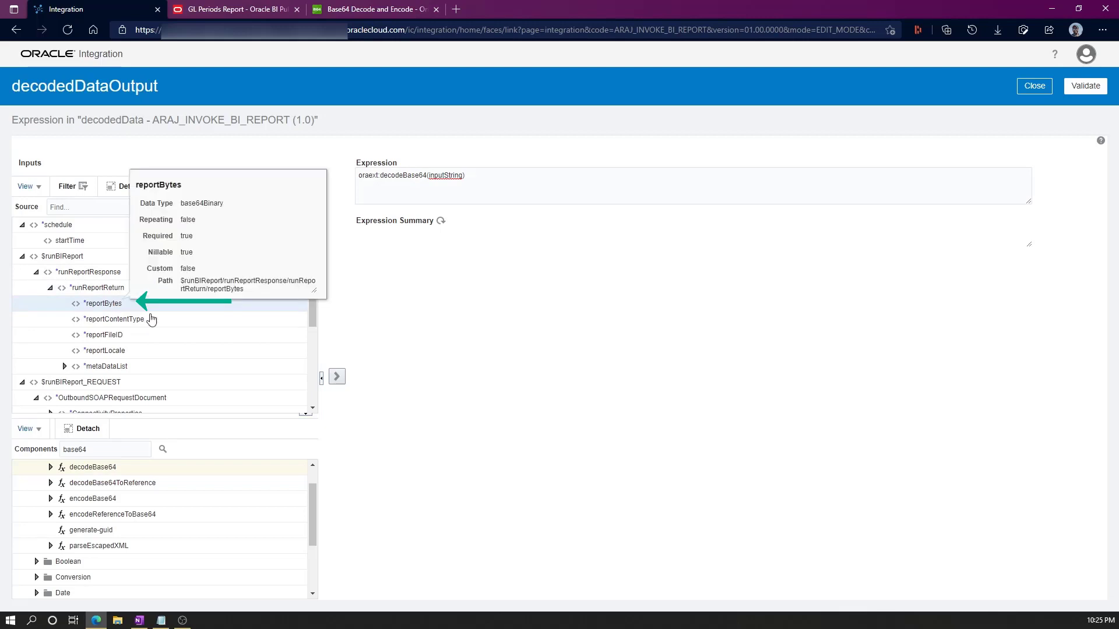
left_click(337, 376)
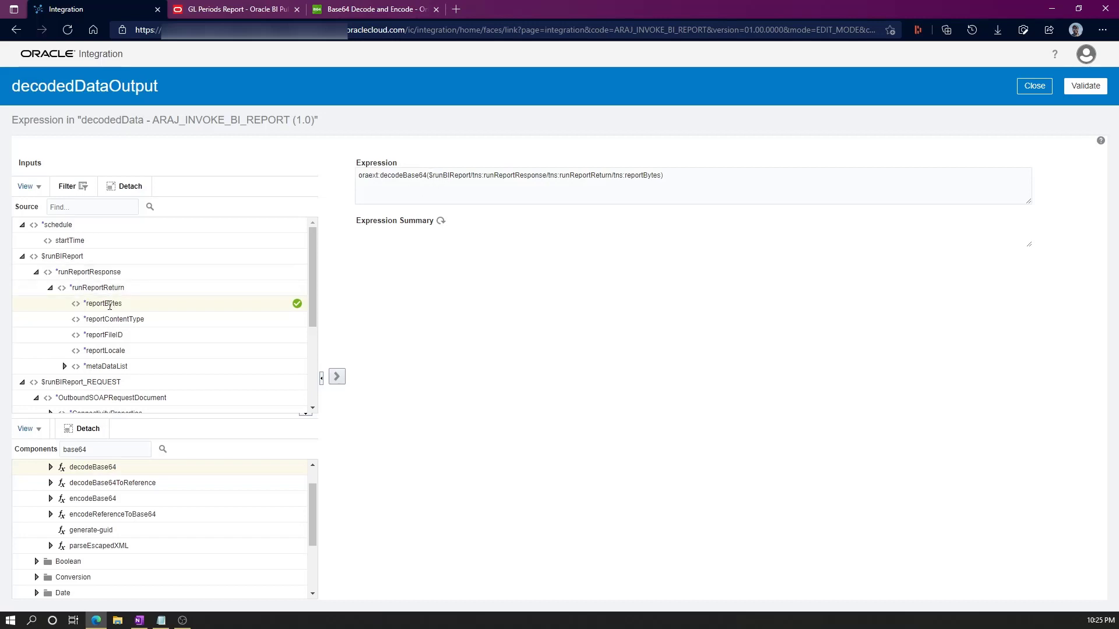
mouse_move(119, 304)
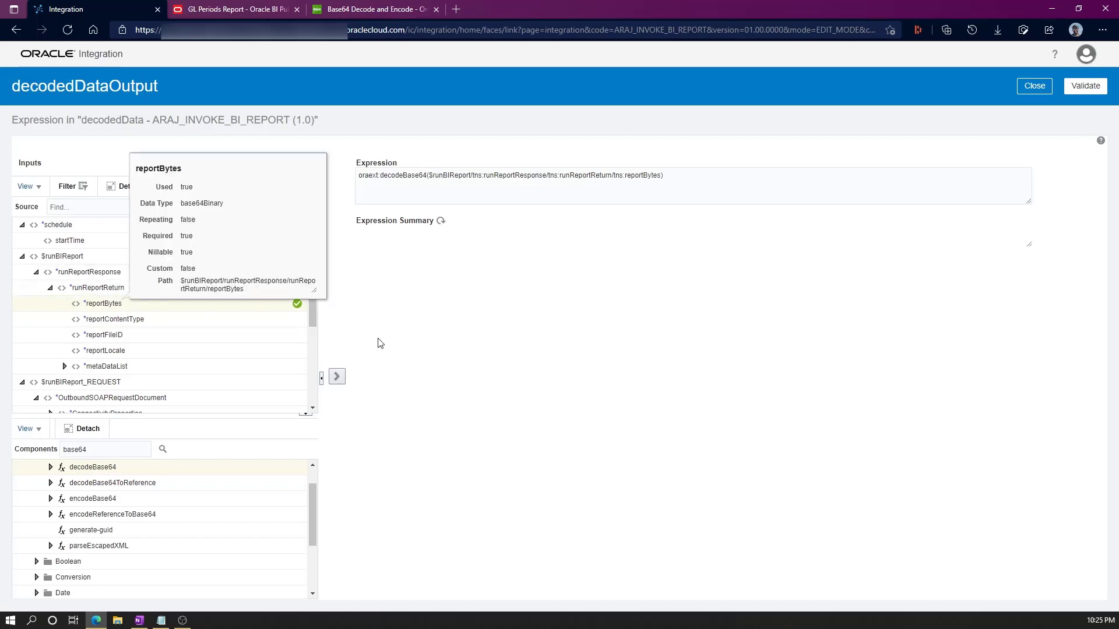
left_click(1035, 88)
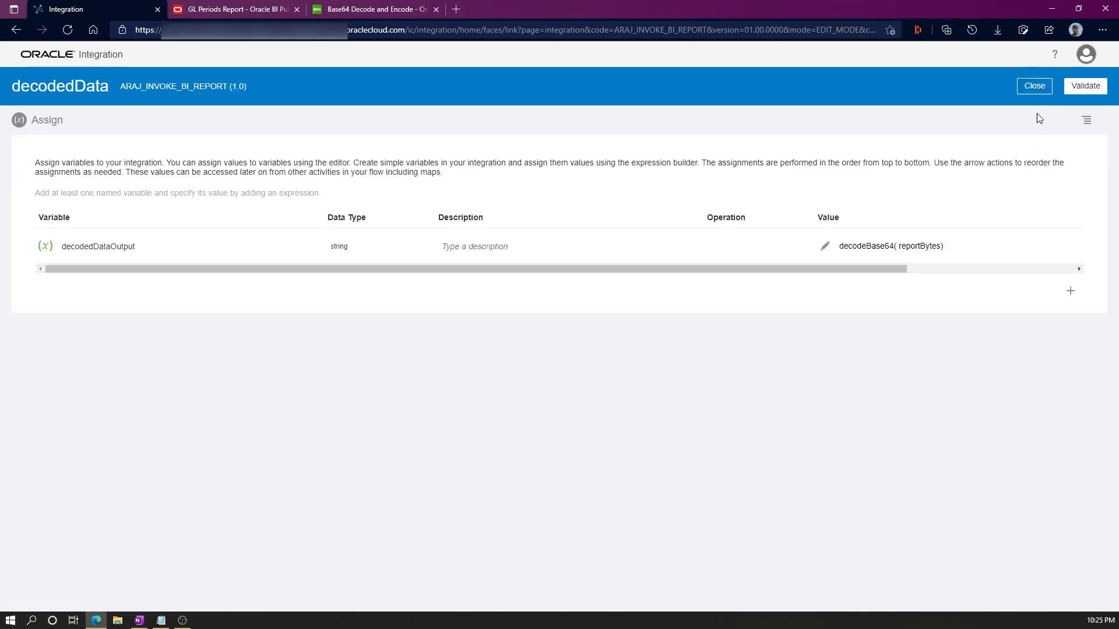
Save ARAJ_INVOKE_BI_REPORT and return to the Integrations list.
left_click(1034, 86)
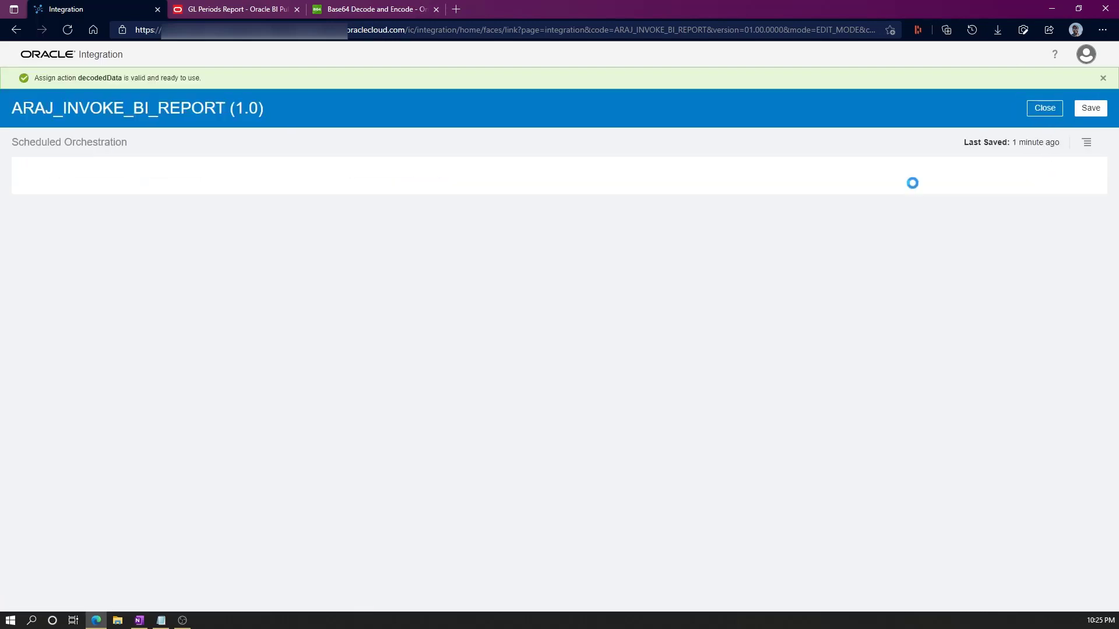
left_click(1091, 108)
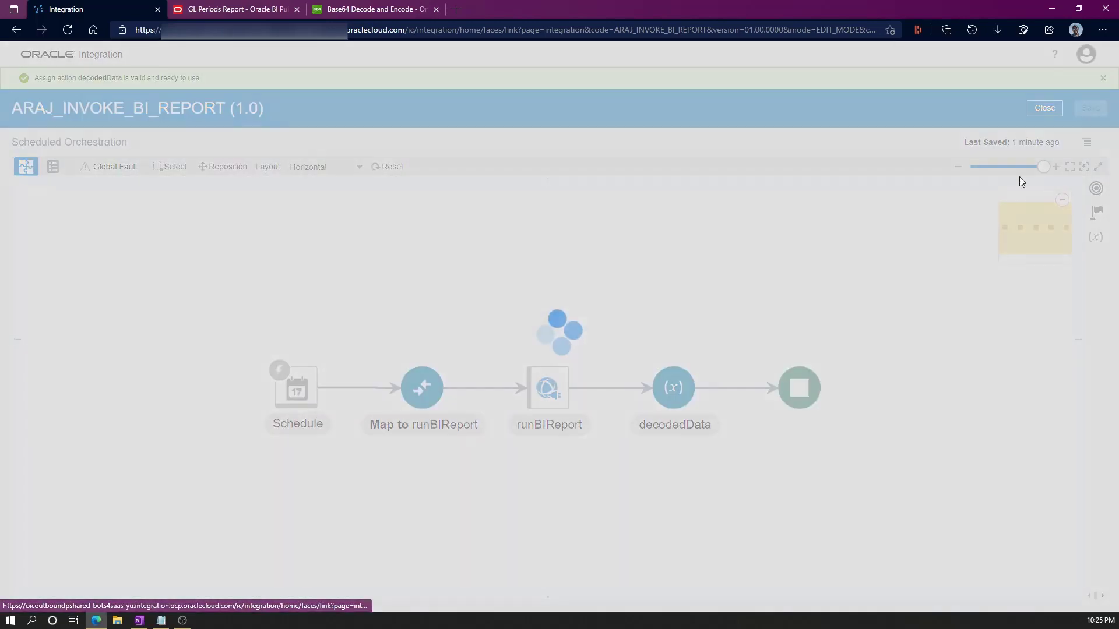
left_click(1049, 112)
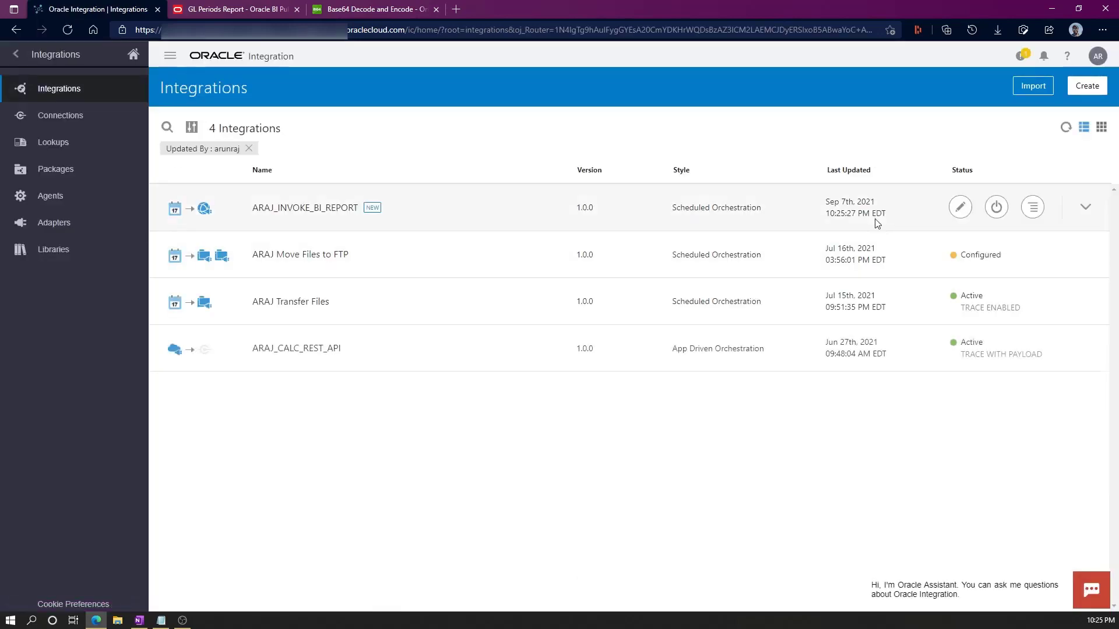
Activate ARAJ_INVOKE_BI_REPORT with tracing and payload, refreshing until it shows Active.
left_click(996, 208)
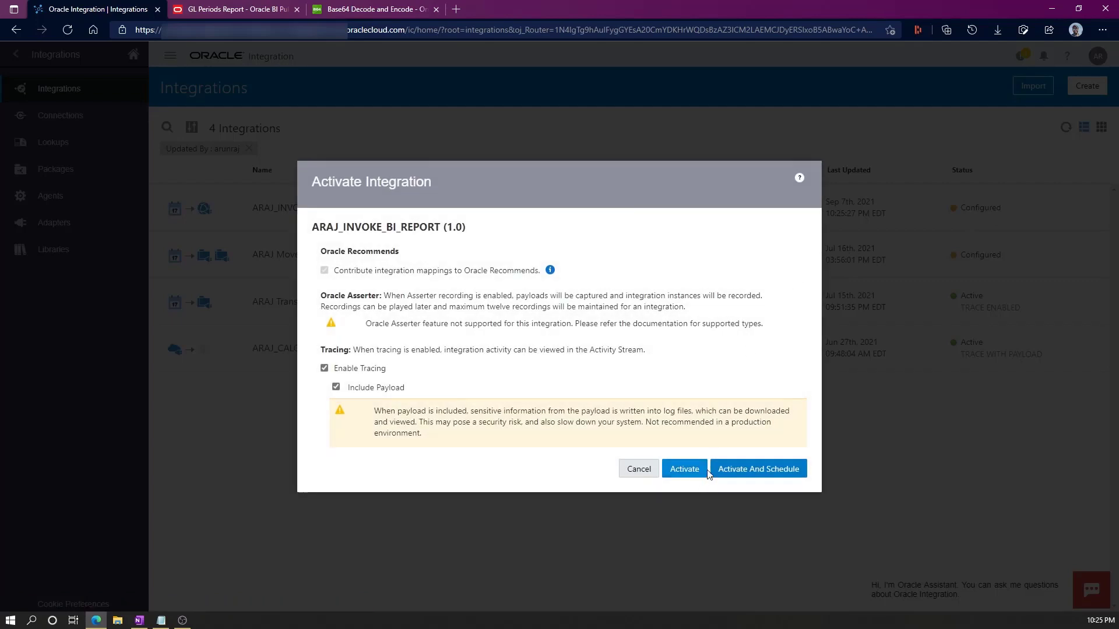
left_click(696, 473)
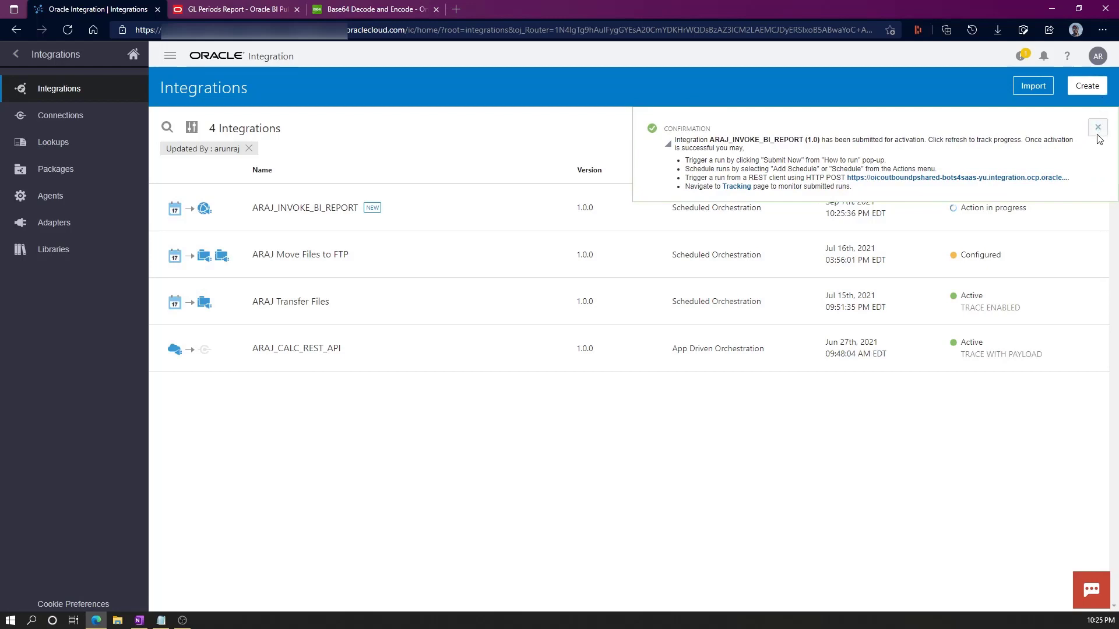
left_click(1097, 135)
left_click(1066, 128)
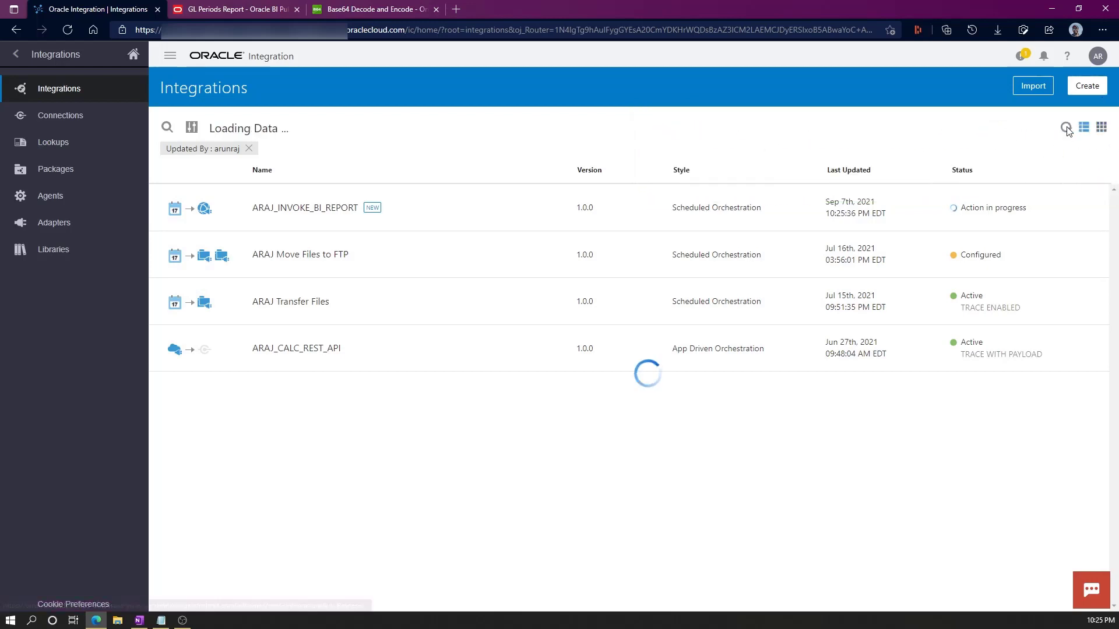
left_click(1067, 128)
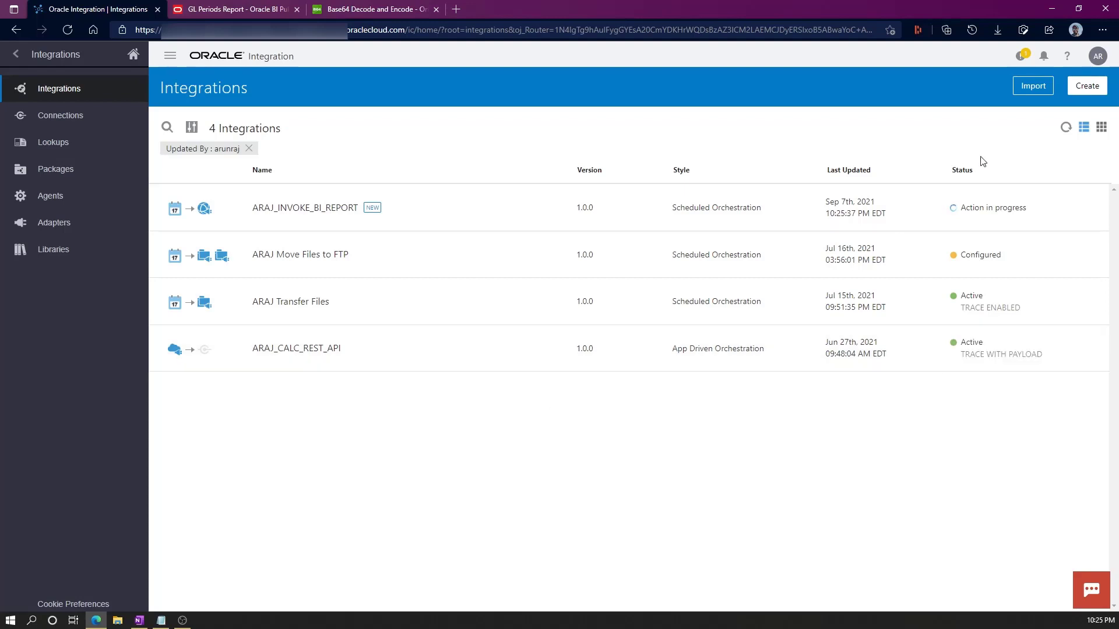
left_click(1066, 127)
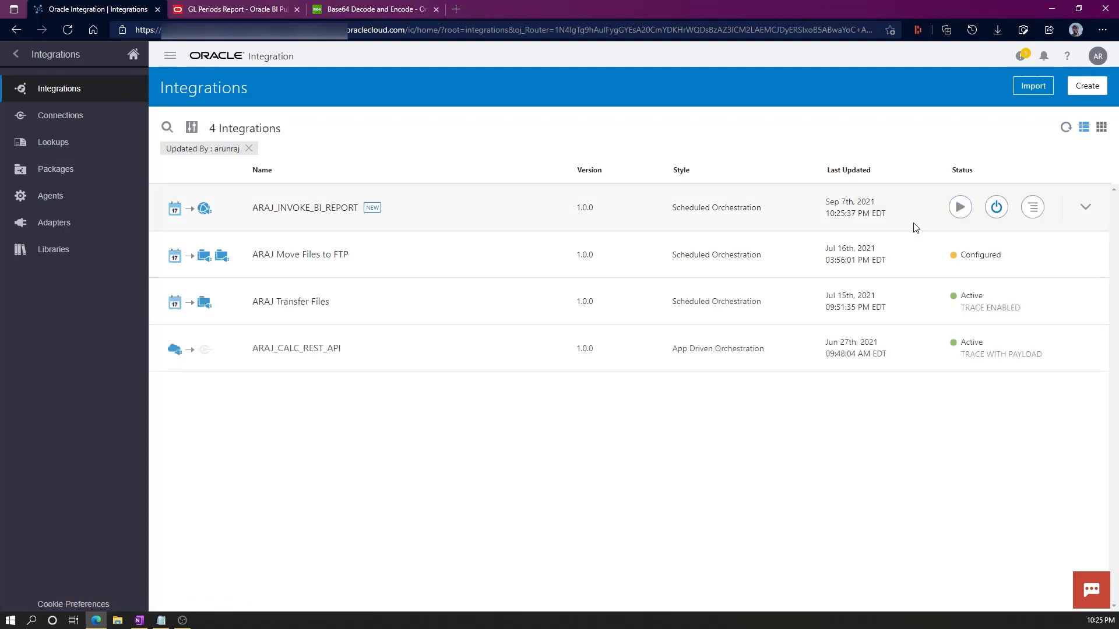
left_click(1032, 207)
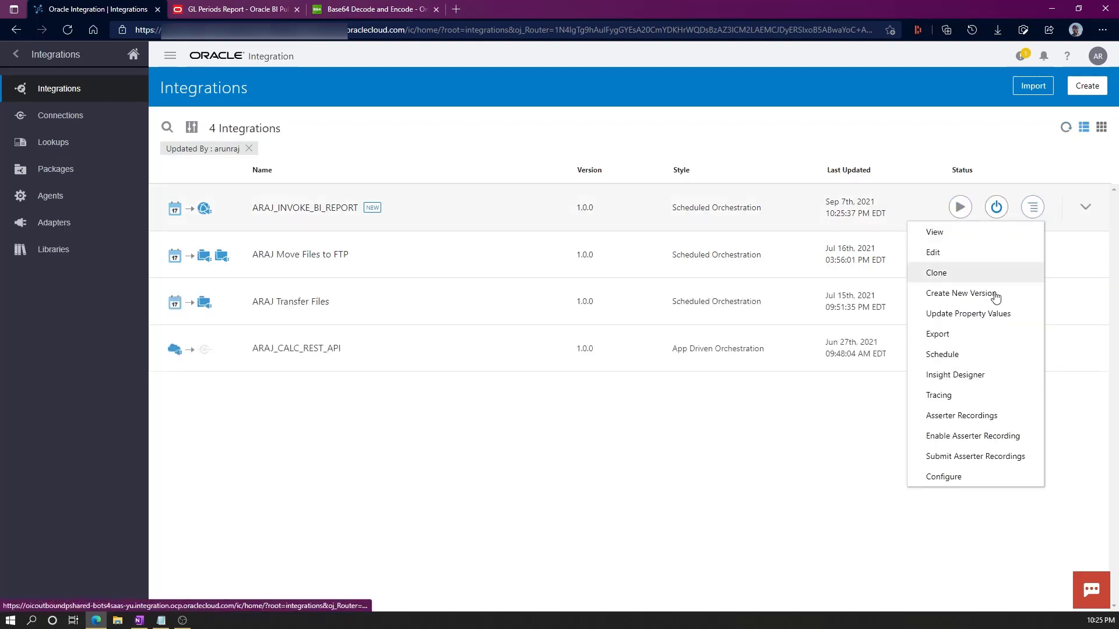
Submit an immediate run of ARAJ_INVOKE_BI_REPORT from its schedule.
left_click(949, 355)
left_click(1081, 141)
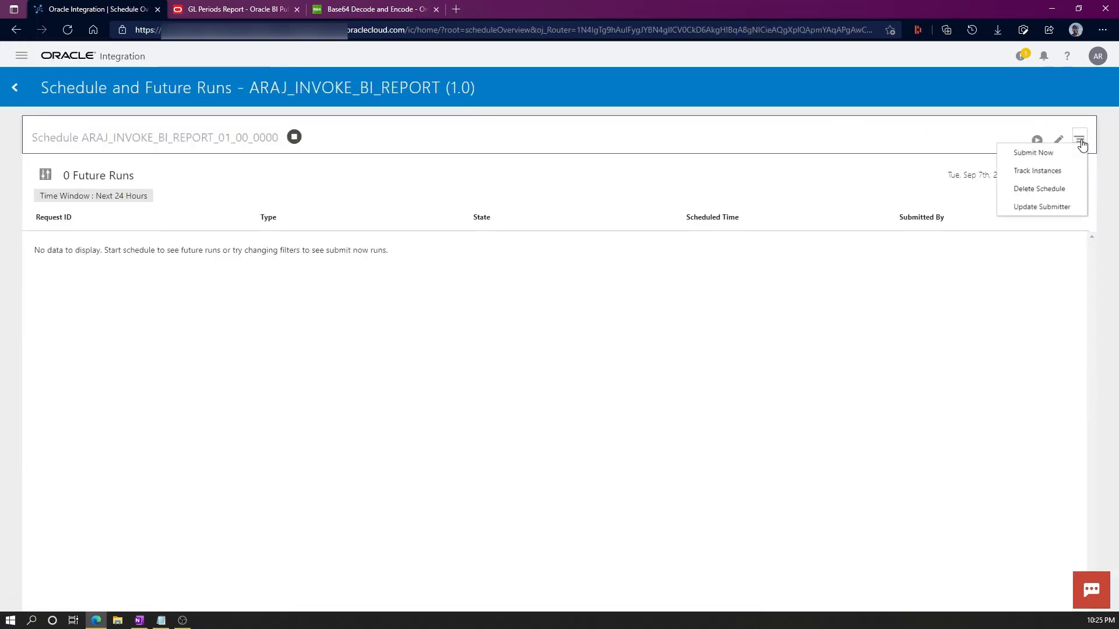
left_click(1023, 156)
left_click(775, 424)
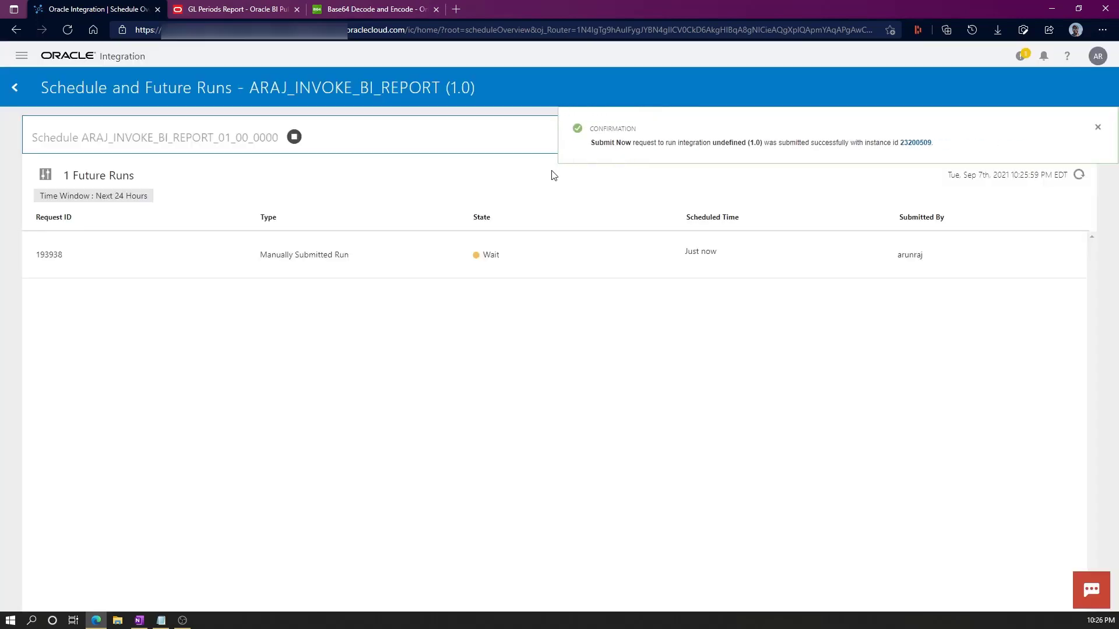
left_click(1097, 126)
Refresh the future runs list until the run moves from Wait to Running and the count reaches 0.
left_click(1079, 177)
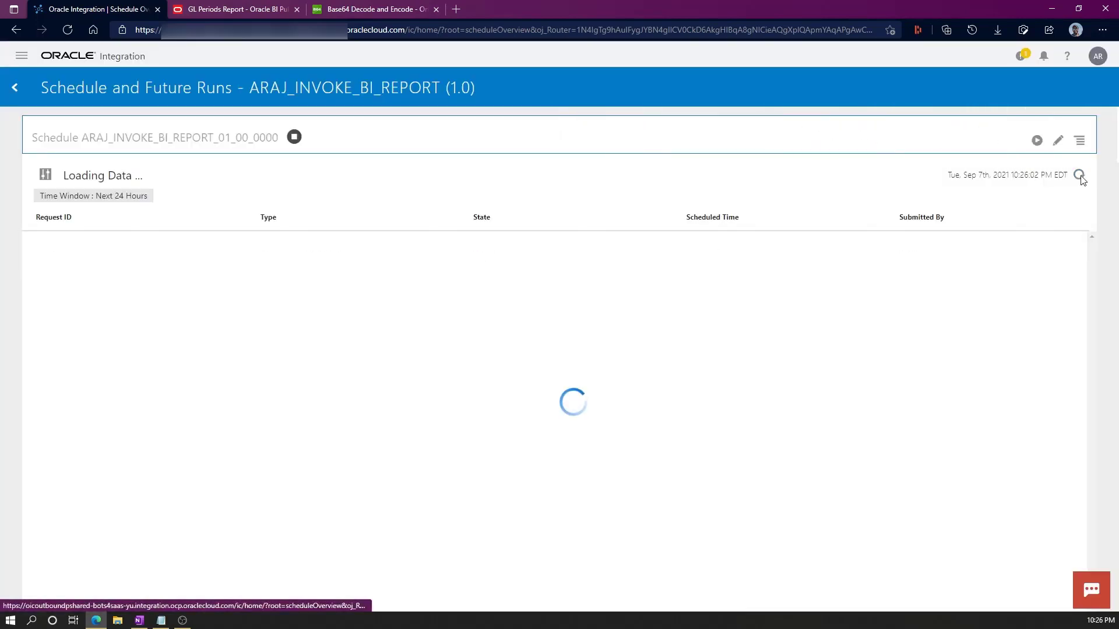
left_click(1080, 176)
left_click(1080, 176)
left_click(1080, 176)
left_click(1079, 176)
left_click(1079, 176)
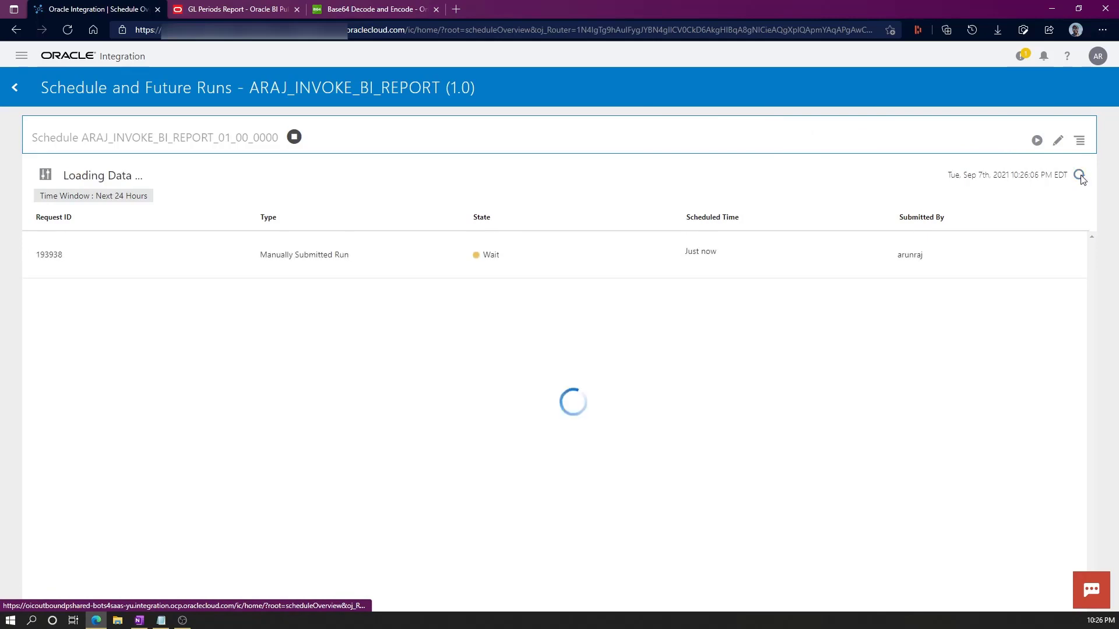
left_click(1079, 176)
left_click(1080, 176)
left_click(1079, 176)
left_click(1080, 176)
left_click(1079, 176)
left_click(1079, 176)
left_click(1079, 176)
left_click(1079, 176)
left_click(1079, 176)
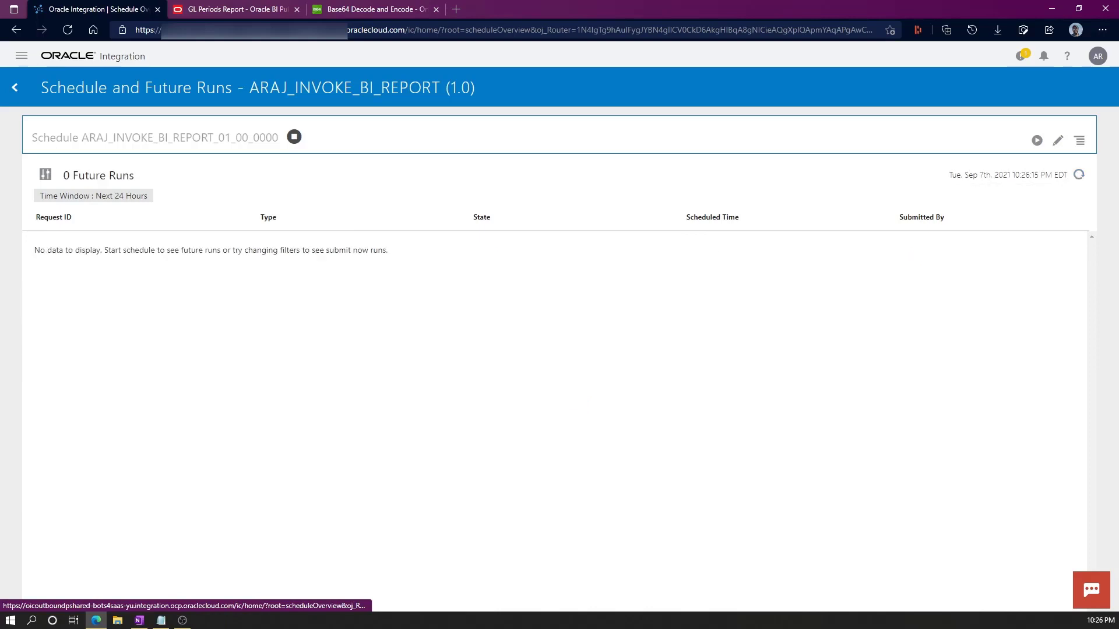
left_click(16, 54)
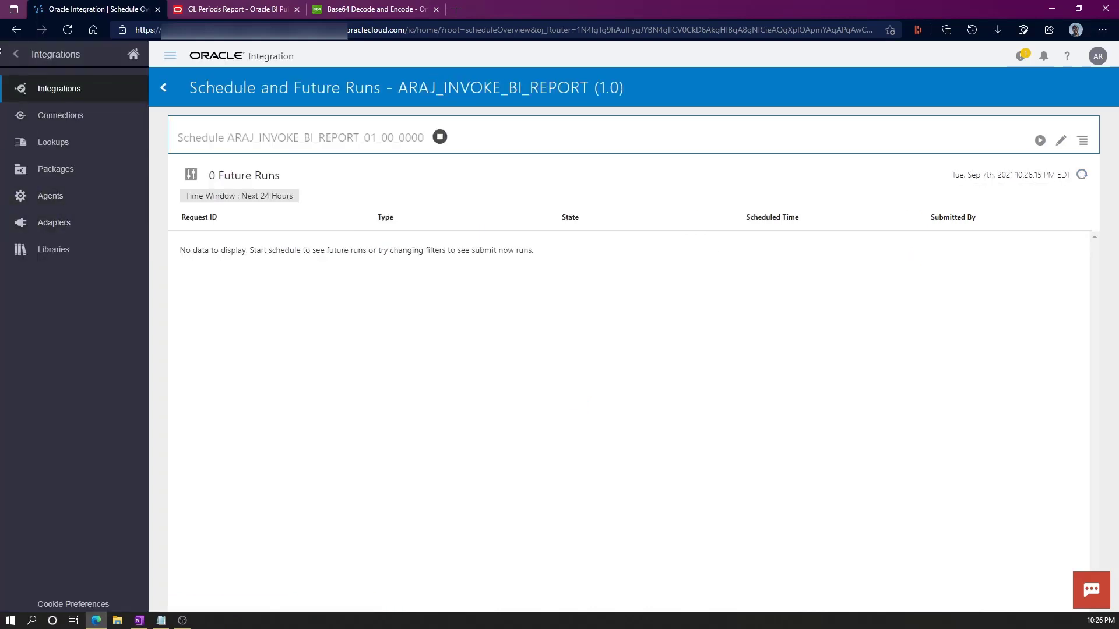
Open the latest succeeded run's activity stream and check that decodedDataOutput holds the GL period CSV.
left_click(107, 276)
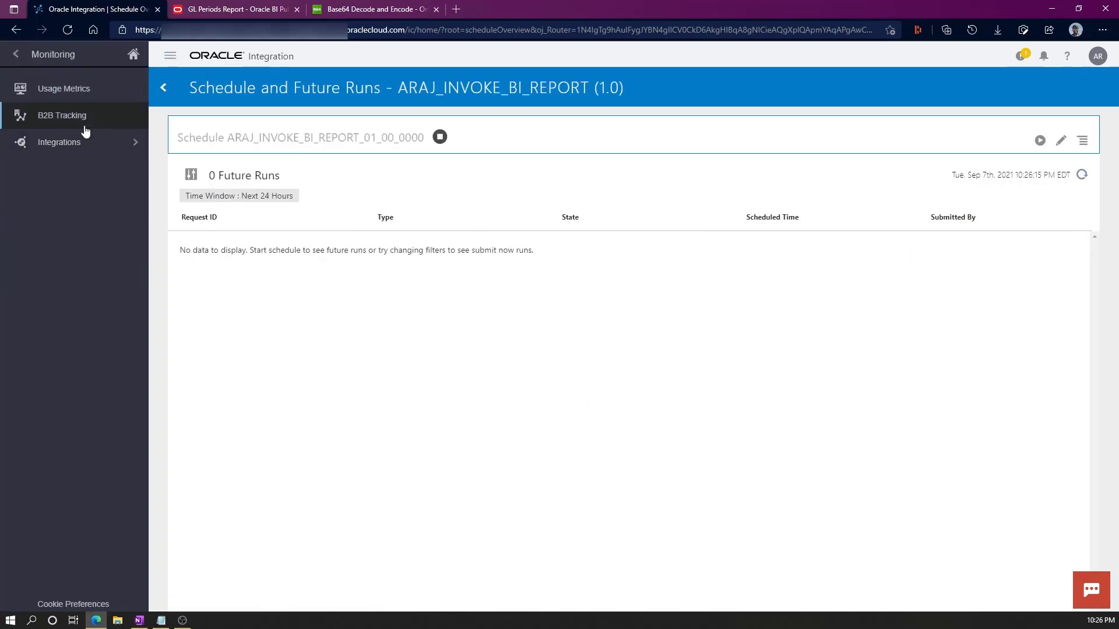
left_click(92, 145)
left_click(77, 116)
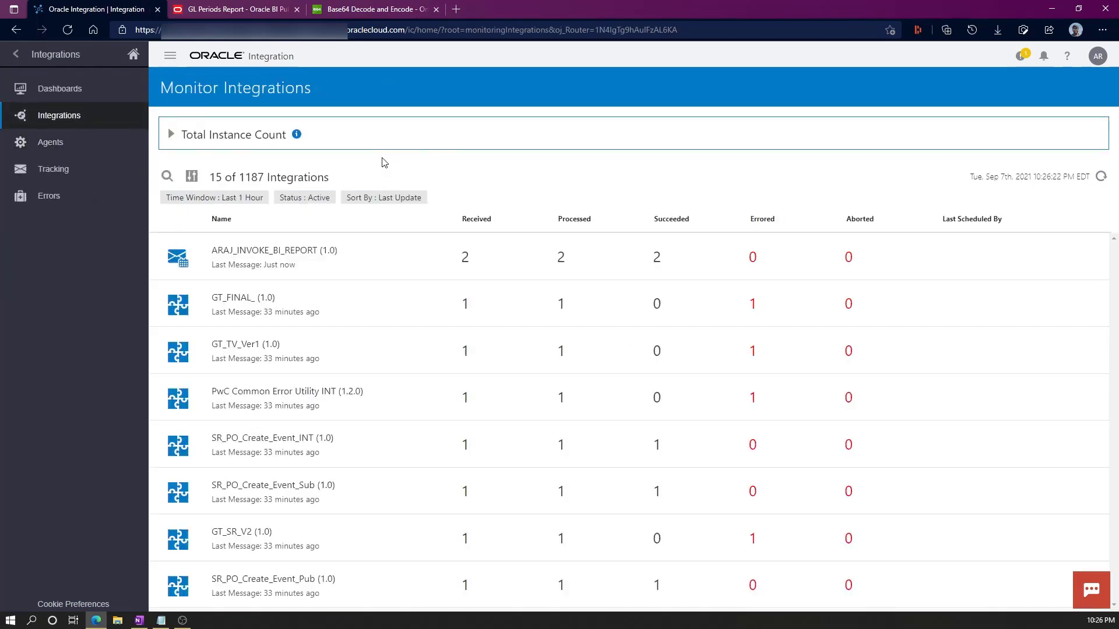
left_click(657, 256)
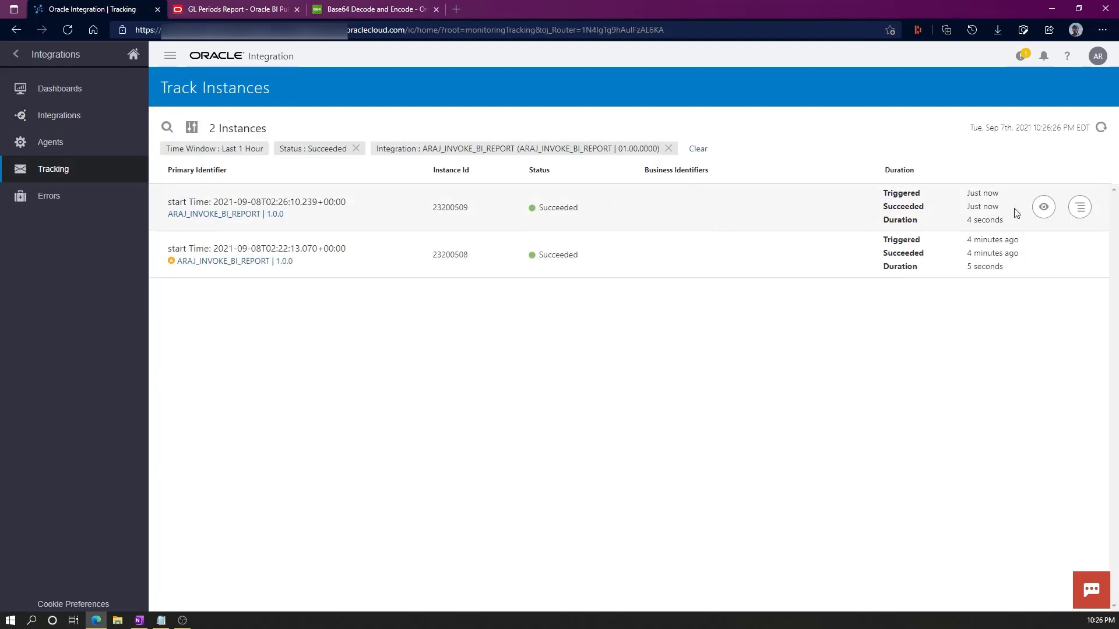
left_click(1042, 209)
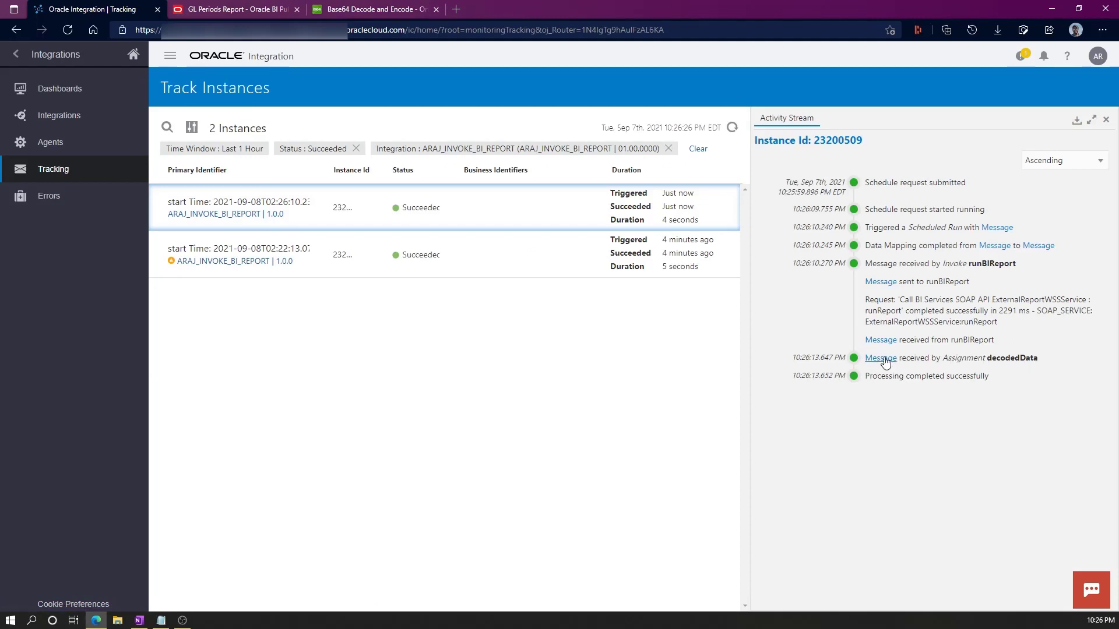
left_click(882, 359)
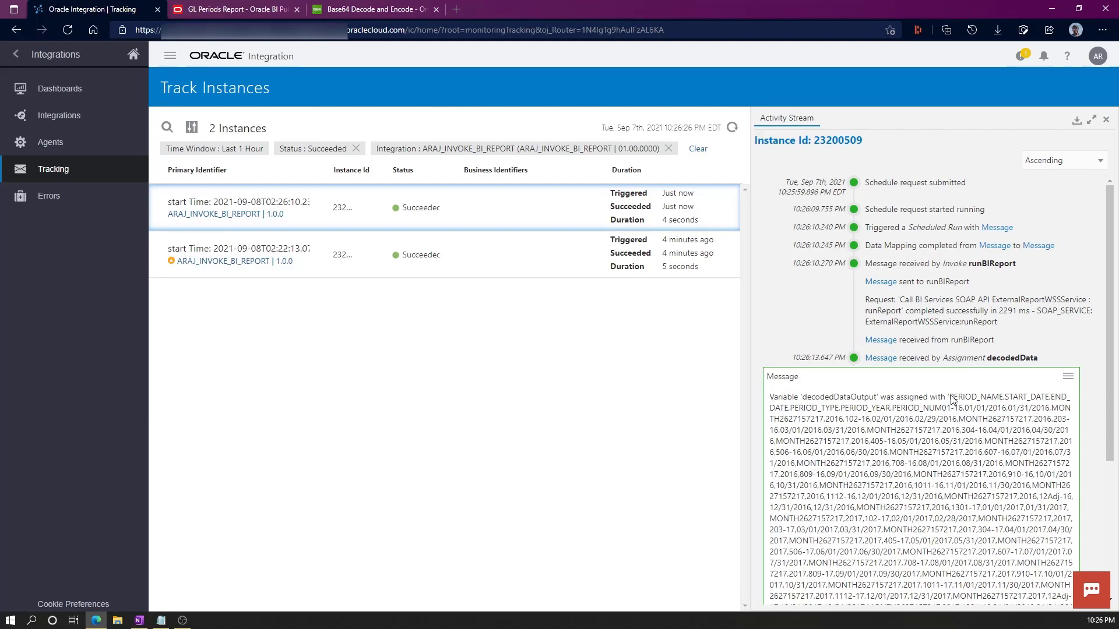
left_click_drag(951, 399, 965, 542)
left_click(945, 412)
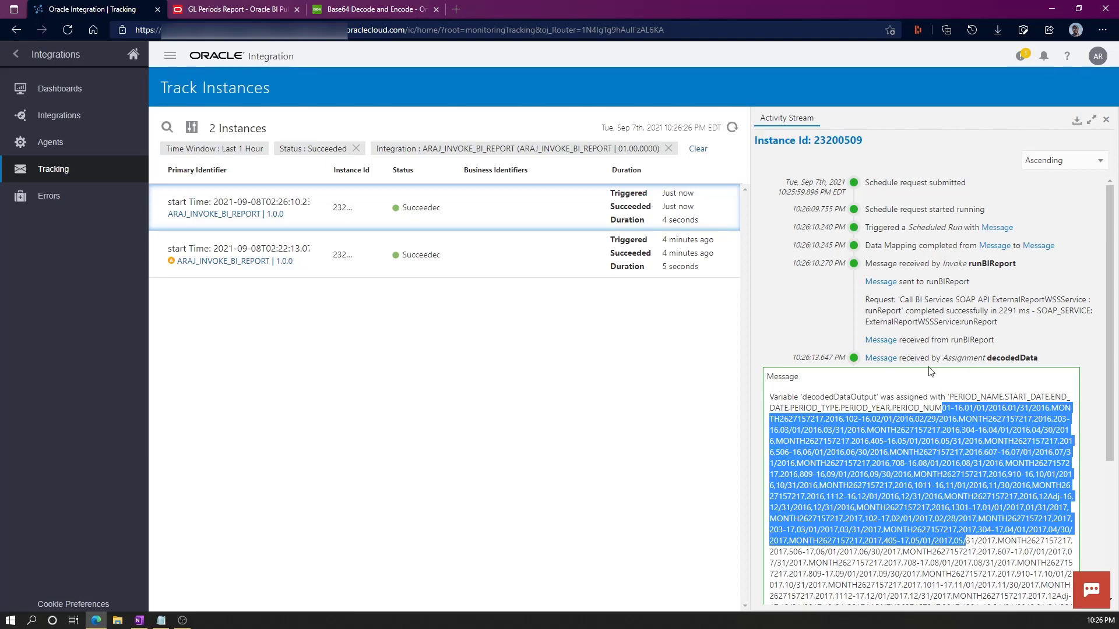
scroll(885, 423, "down", 3)
scroll(883, 423, "up", 3)
Close the activity stream and go back to the Integrations list.
left_click(15, 58)
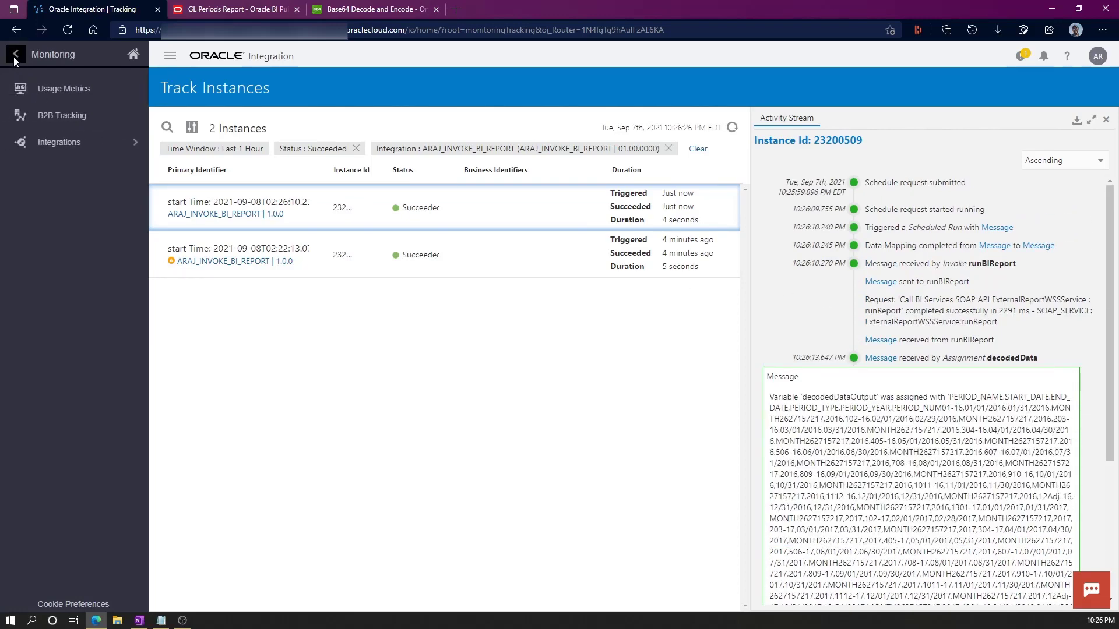
left_click(13, 58)
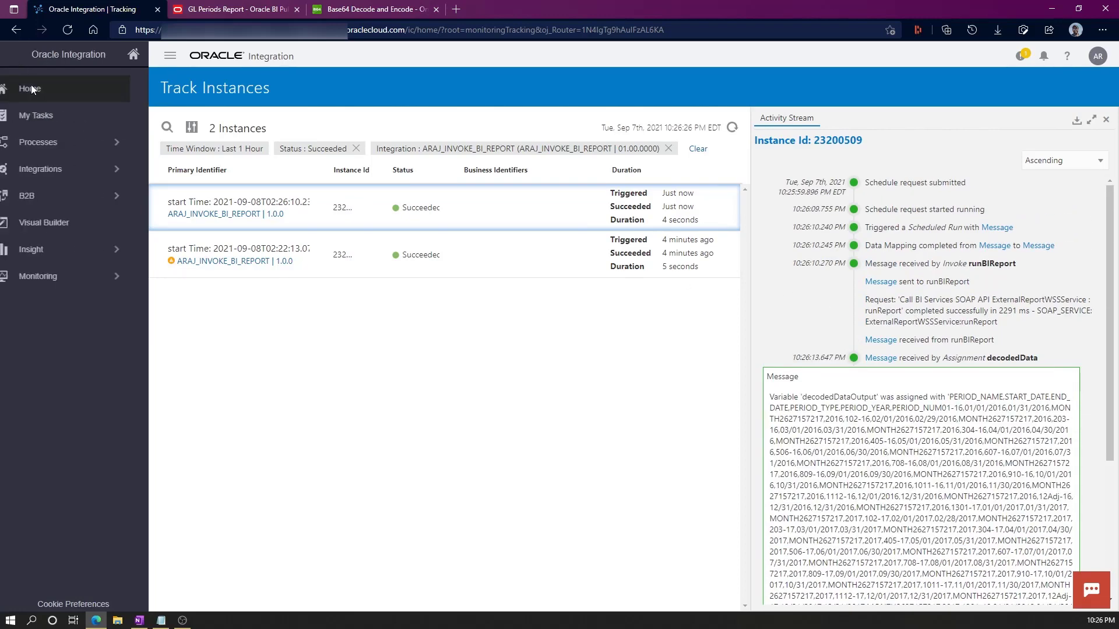
left_click(75, 173)
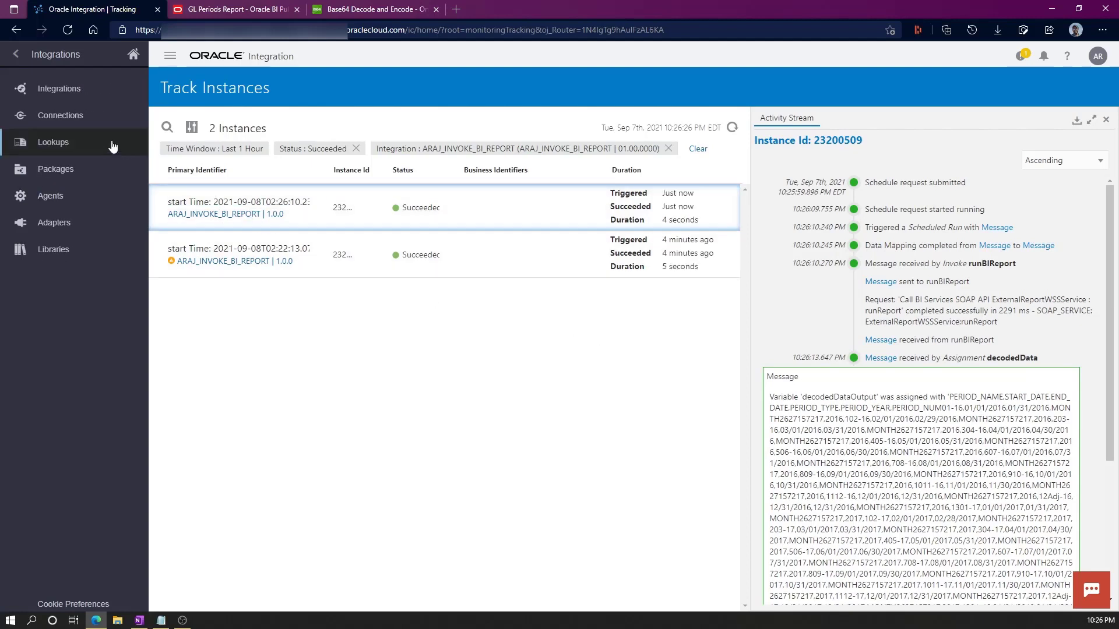
left_click(1105, 119)
left_click(55, 91)
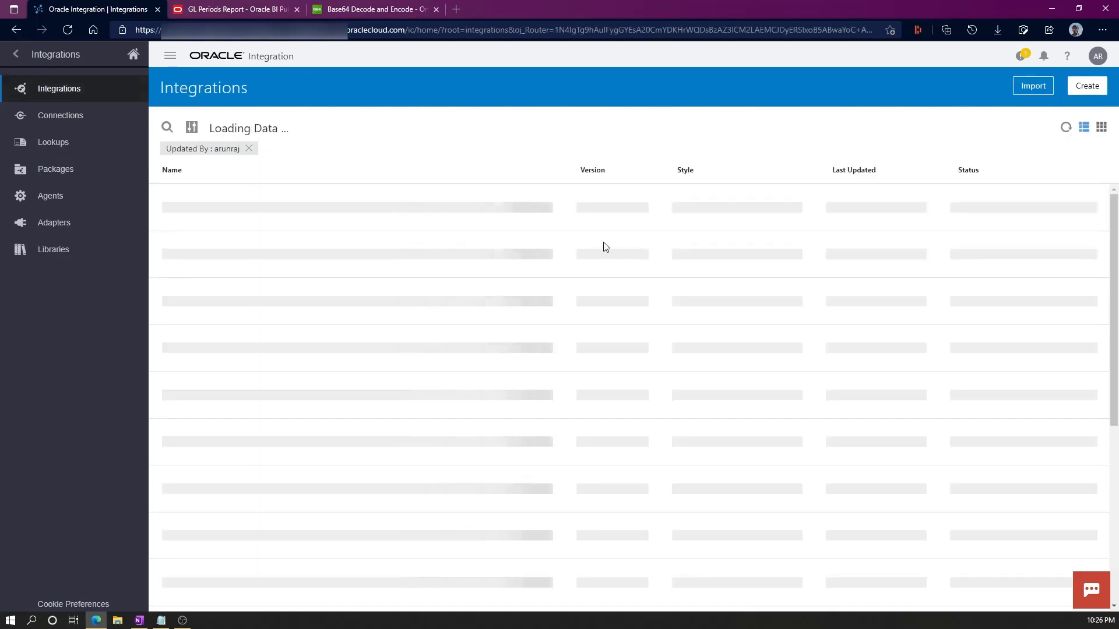
Deactivate ARAJ_INVOKE_BI_REPORT, open its flow, and edit the decodedData assign step.
left_click(996, 208)
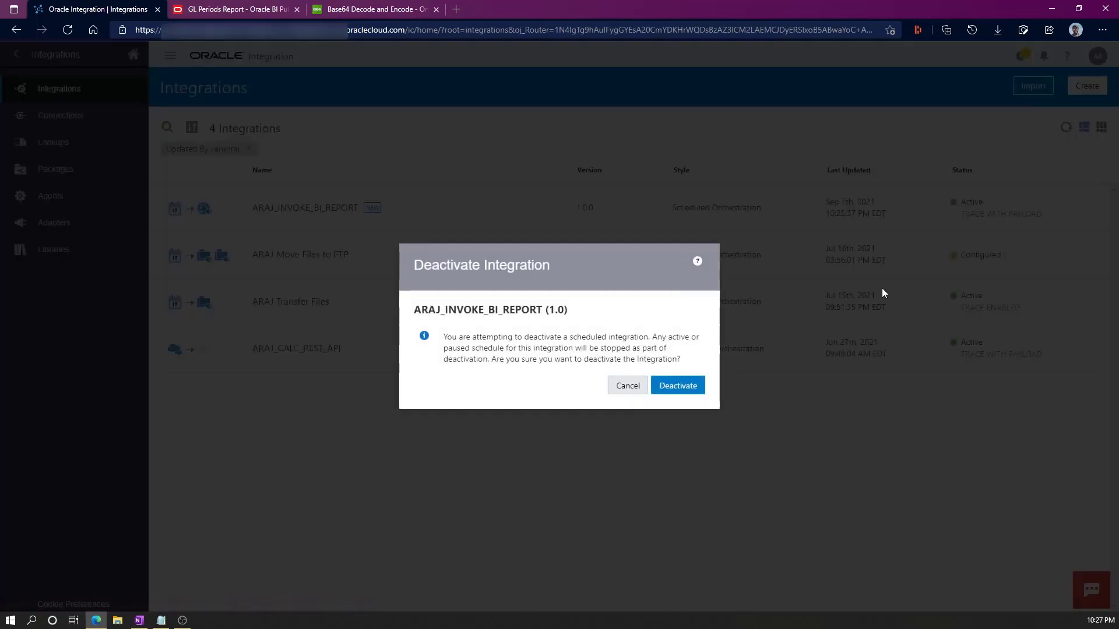
left_click(676, 391)
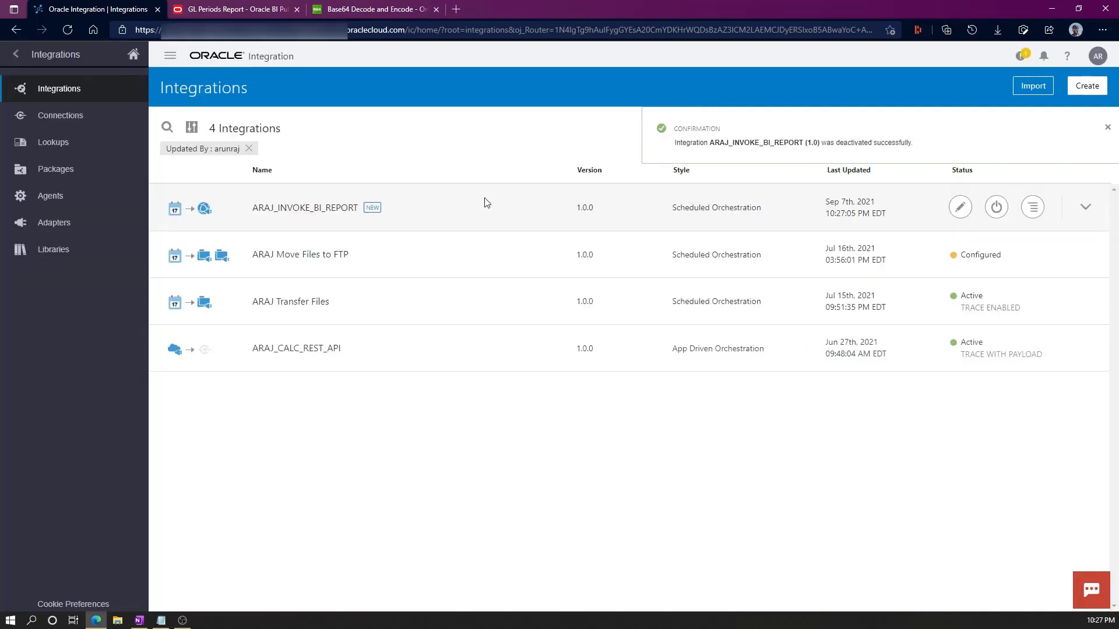
left_click(306, 209)
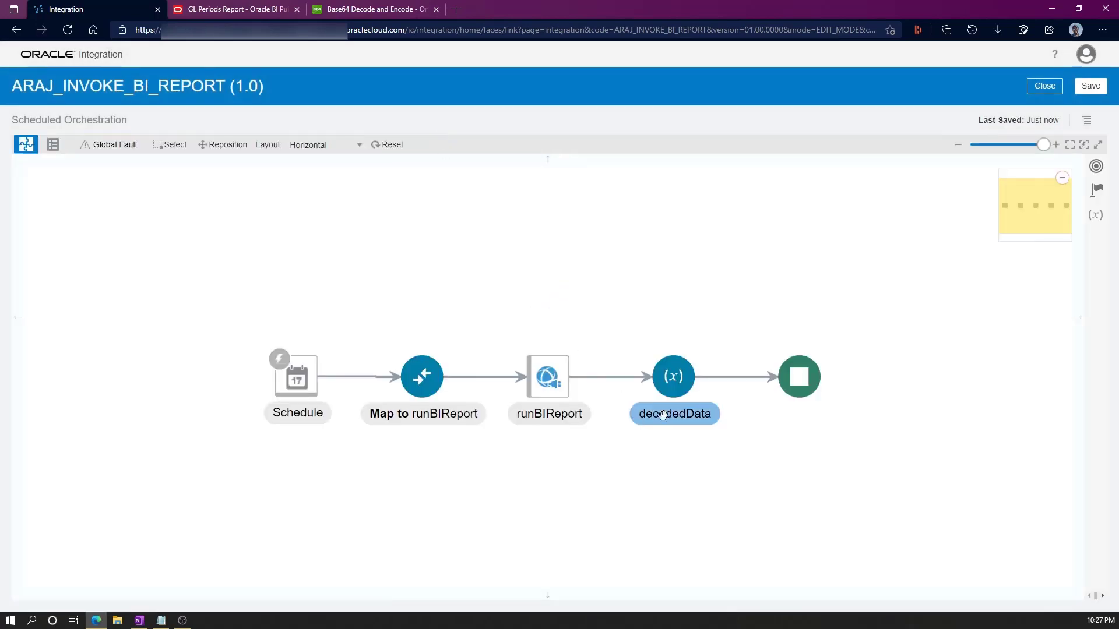
left_click_drag(301, 319, 120, 213)
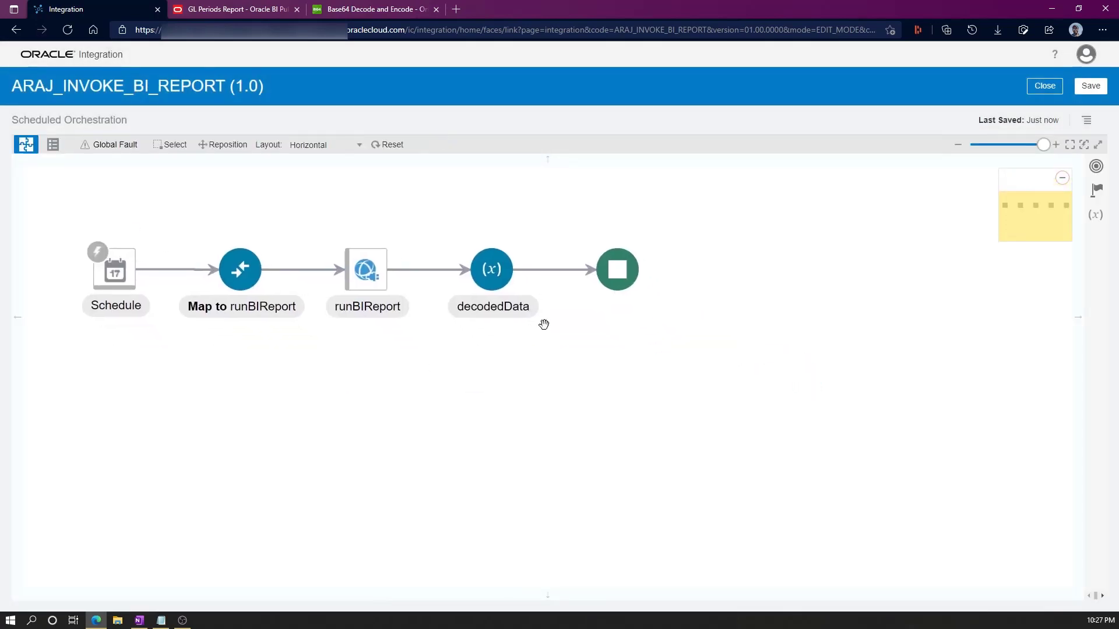
left_click(504, 278)
left_click(528, 246)
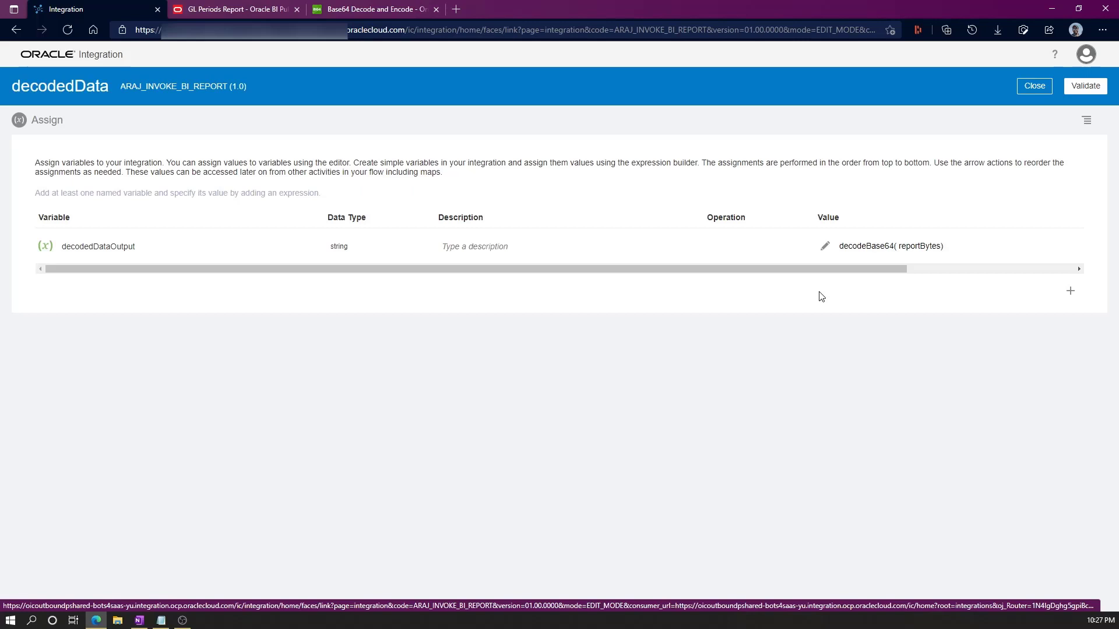
Add a new assignment to decodedData and name it decodedDataReference.
left_click(1071, 290)
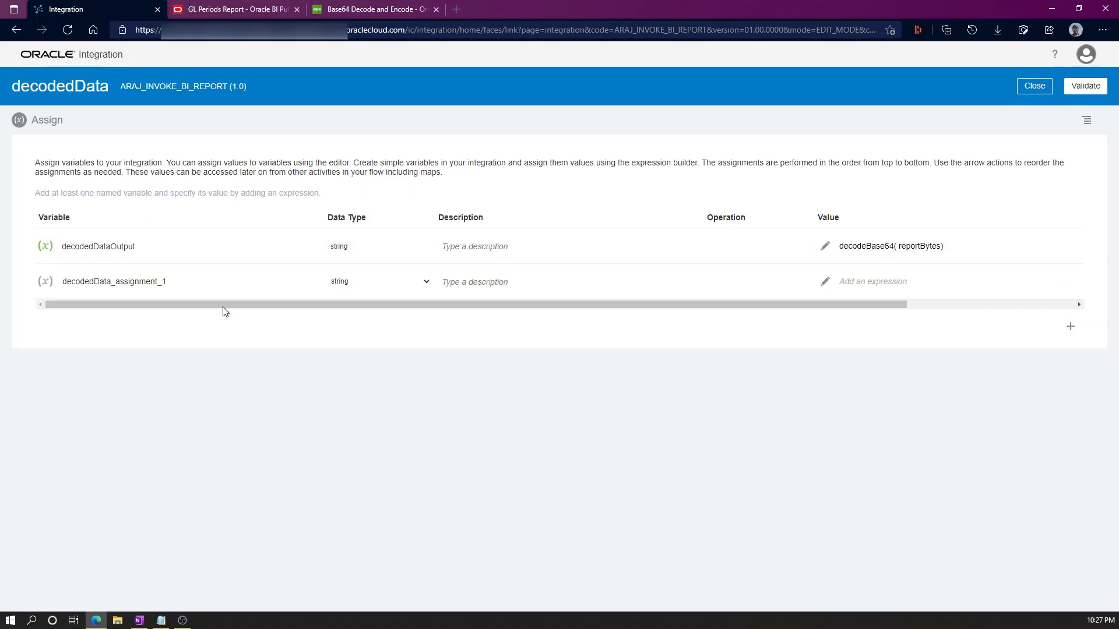
left_click(158, 281)
left_click_drag(110, 281, 191, 287)
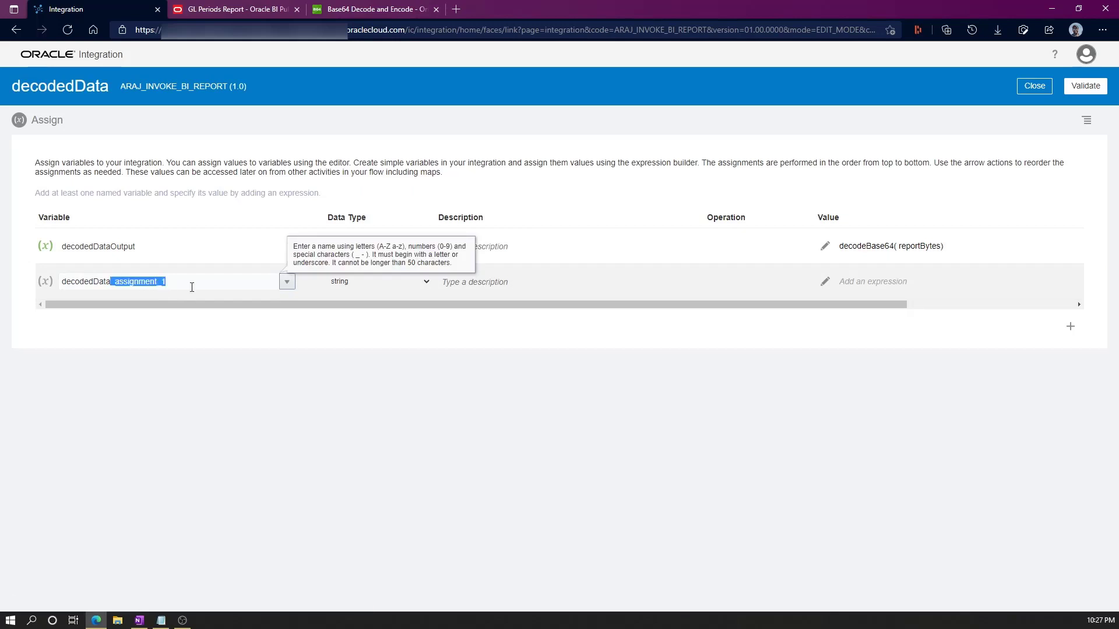
type("Reference")
left_click(826, 285)
Set decodedDataReference's expression to decodeBase64ToReference(reportBytes), using runReportReturn's reportBytes field.
left_click(826, 283)
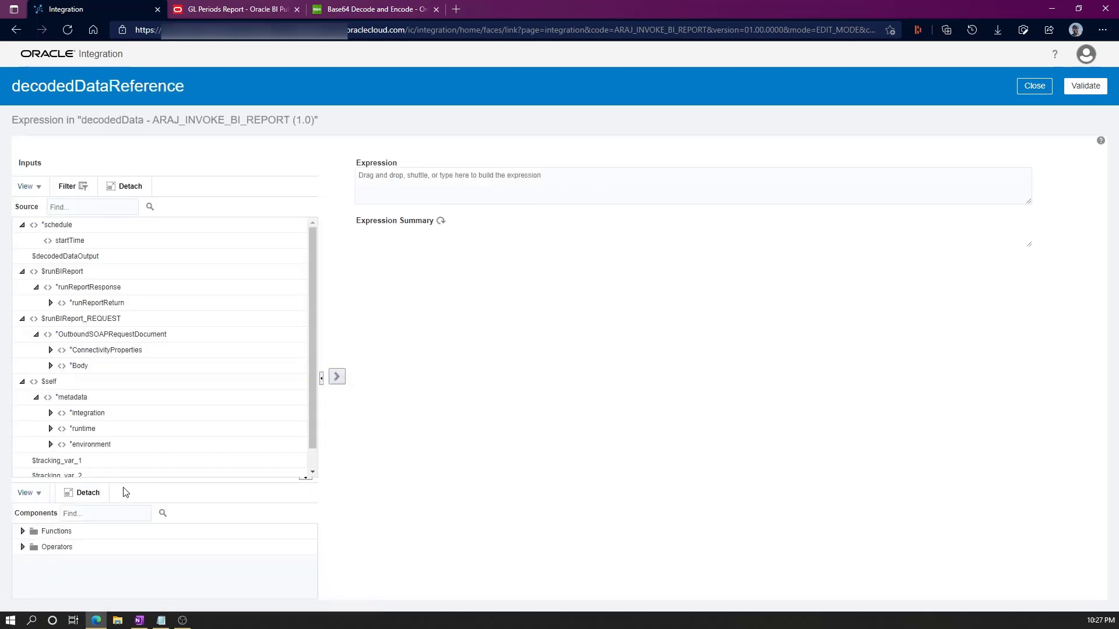
left_click_drag(124, 480, 122, 392)
left_click(105, 424)
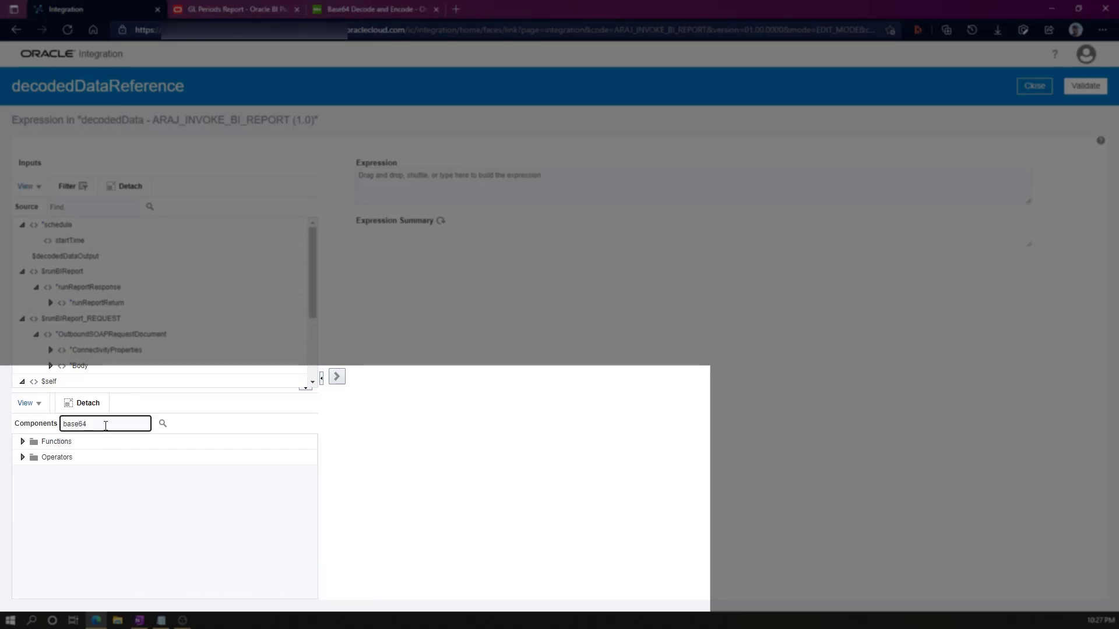
key("Return")
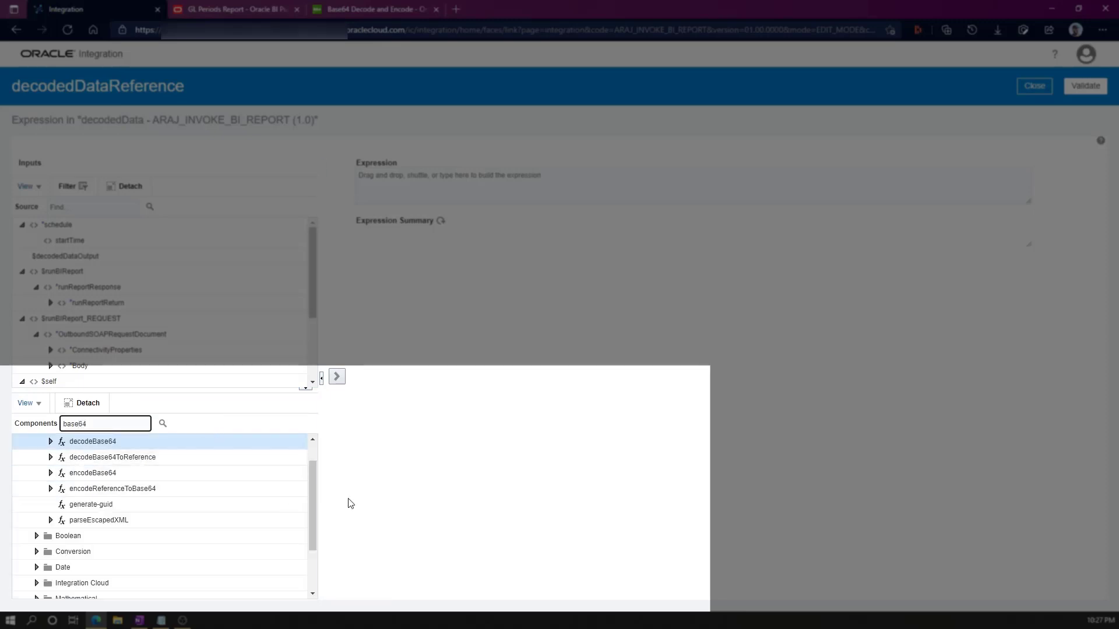
left_click(106, 460)
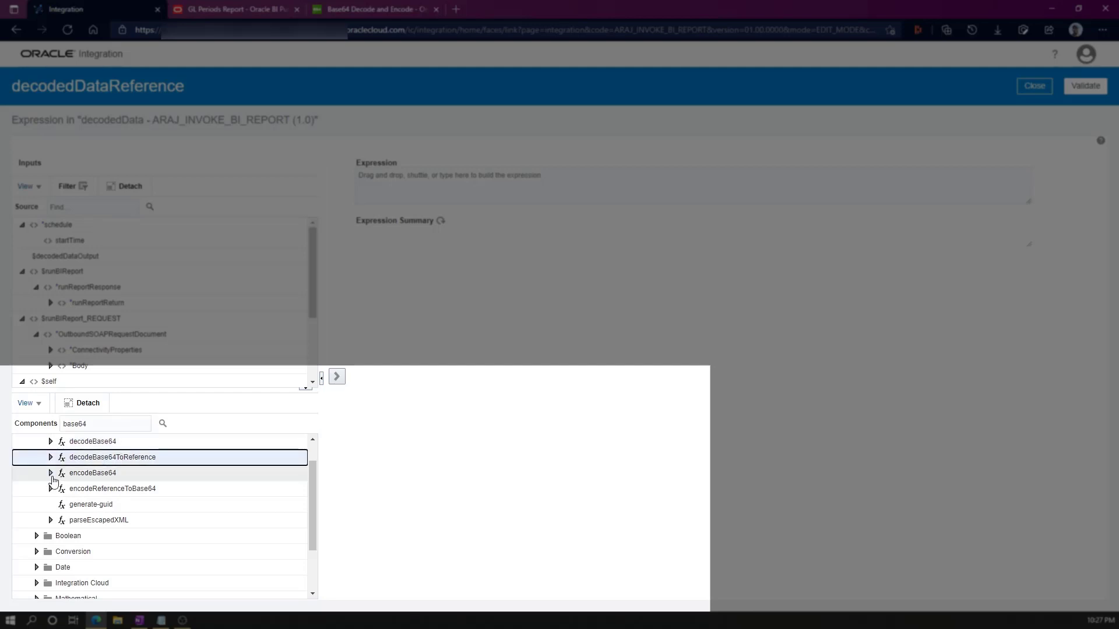
mouse_move(118, 459)
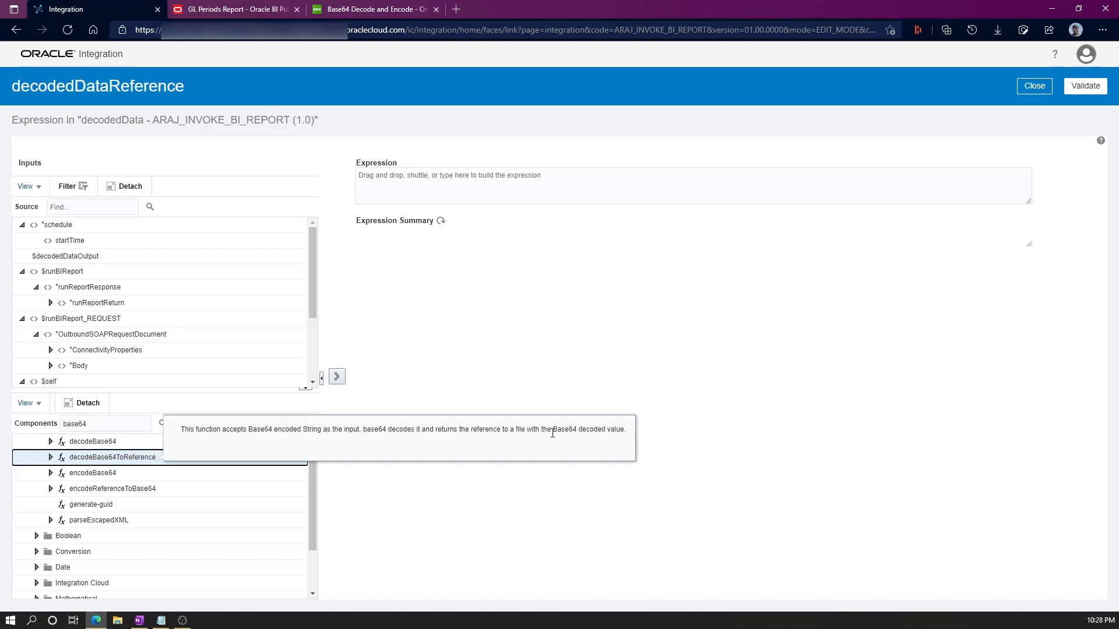
left_click(336, 377)
double_click(491, 176)
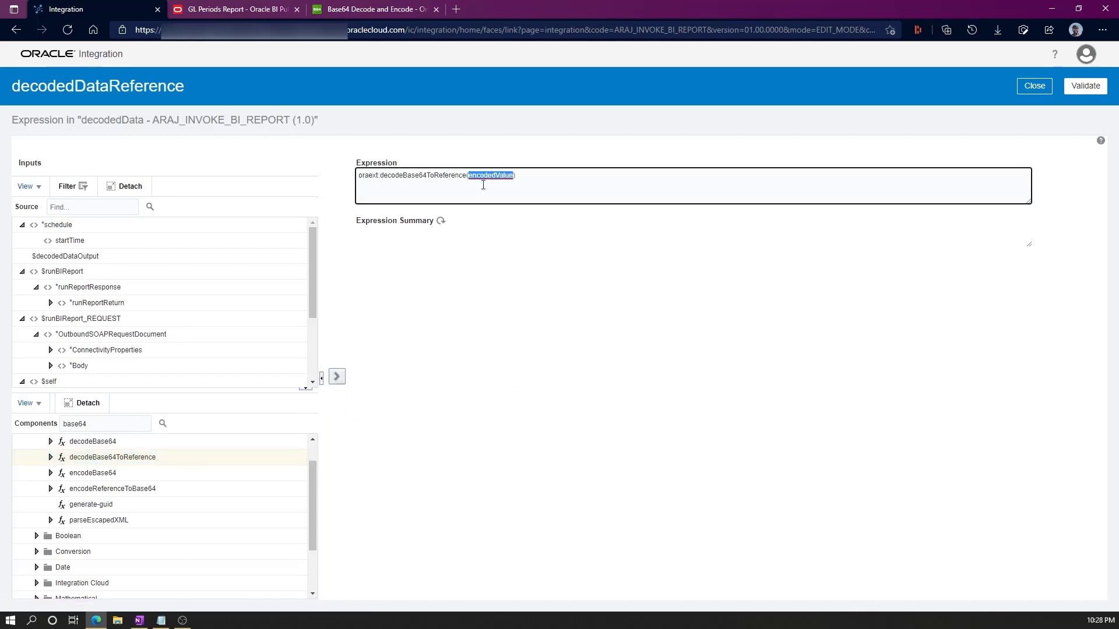
left_click(50, 303)
left_click(106, 318)
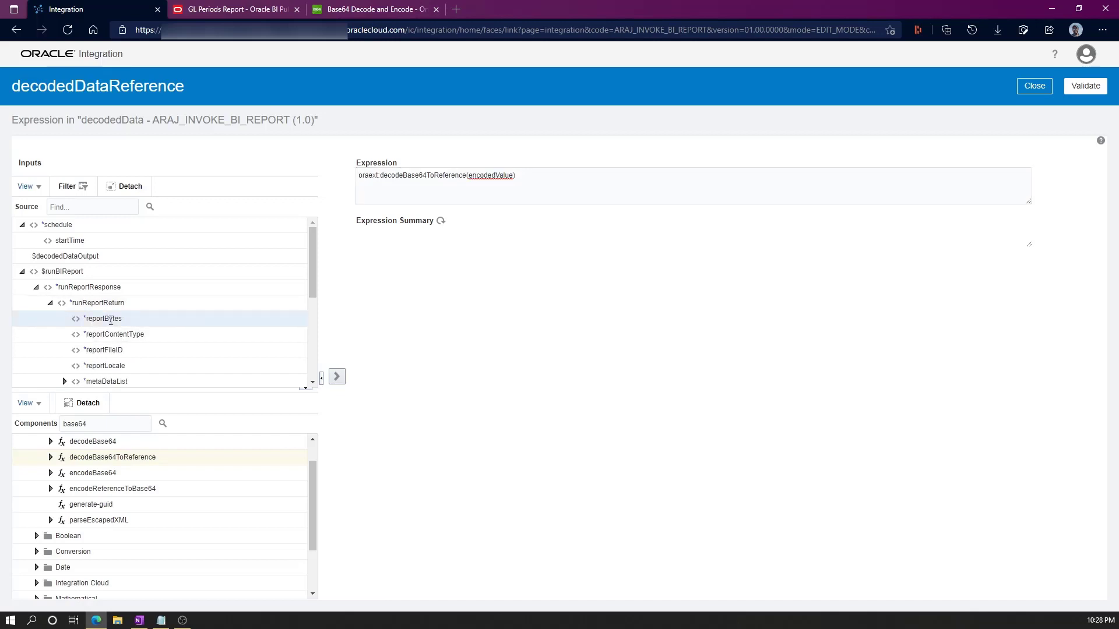
left_click(336, 377)
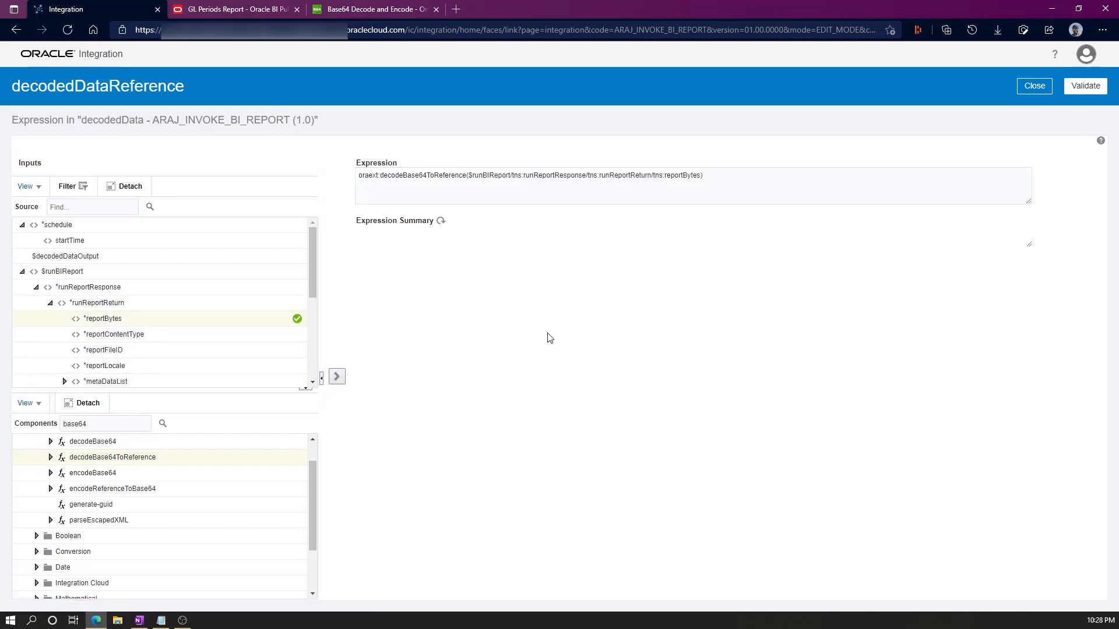
left_click(1041, 88)
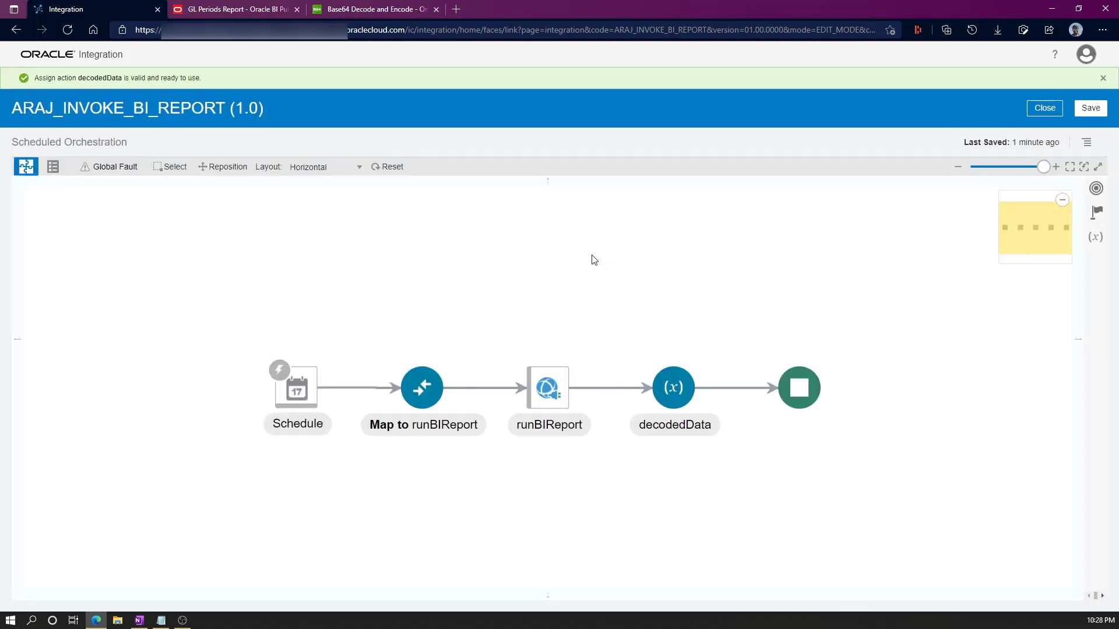
Search for an 'araj' component to insert after decodedData.
left_click_drag(302, 344, 142, 250)
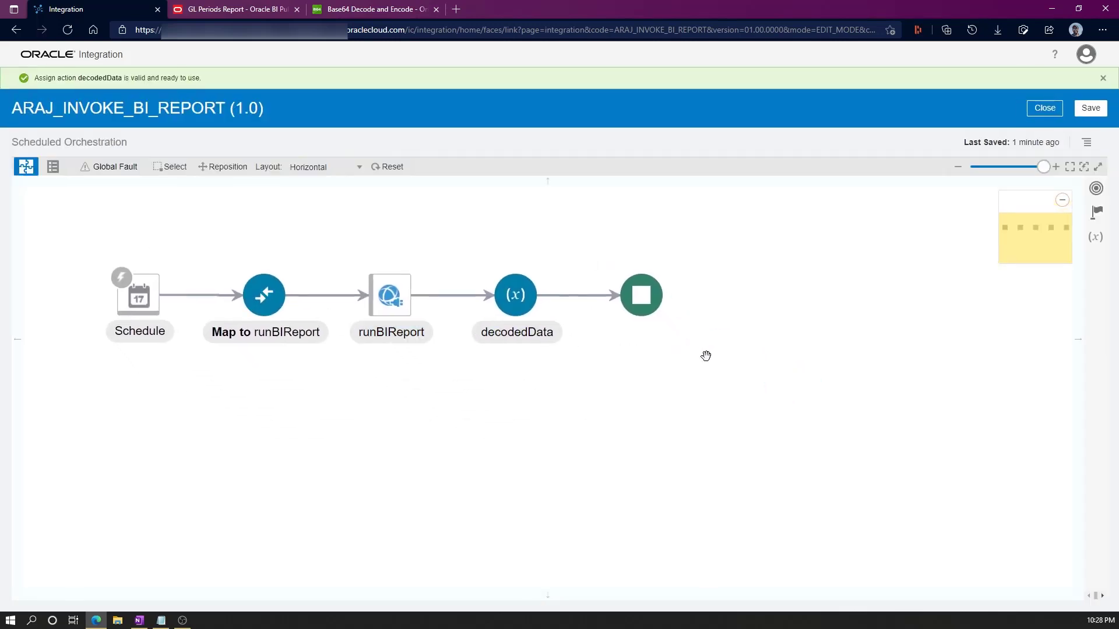
mouse_move(577, 298)
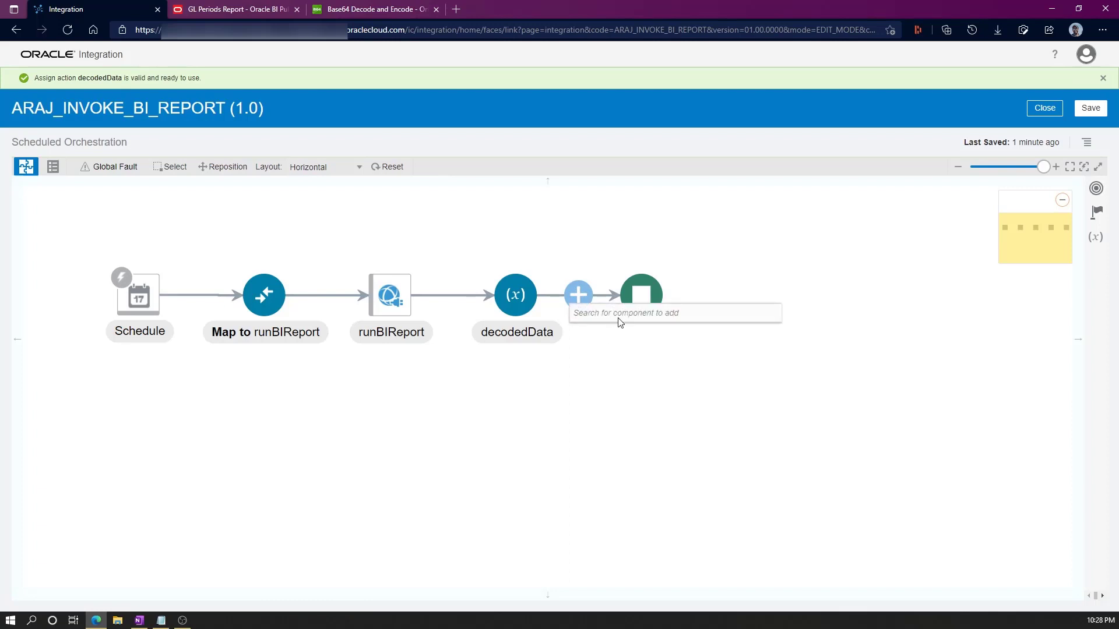
type("araj")
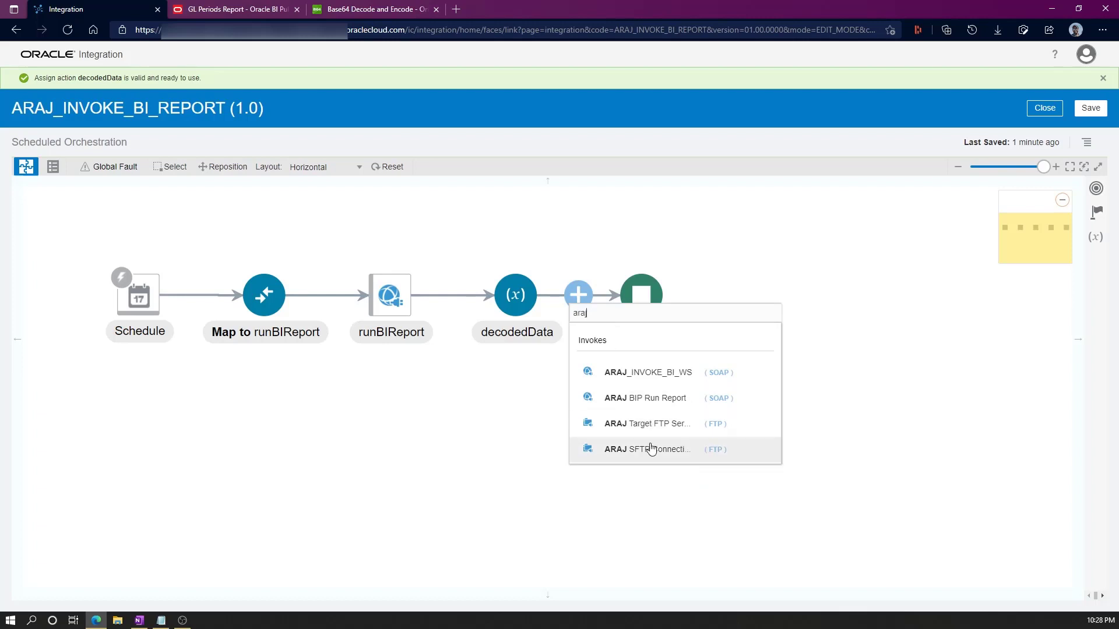
Add an ARAJ SFTP Connection endpoint named writeBIDataFile after decodedData.
left_click(637, 450)
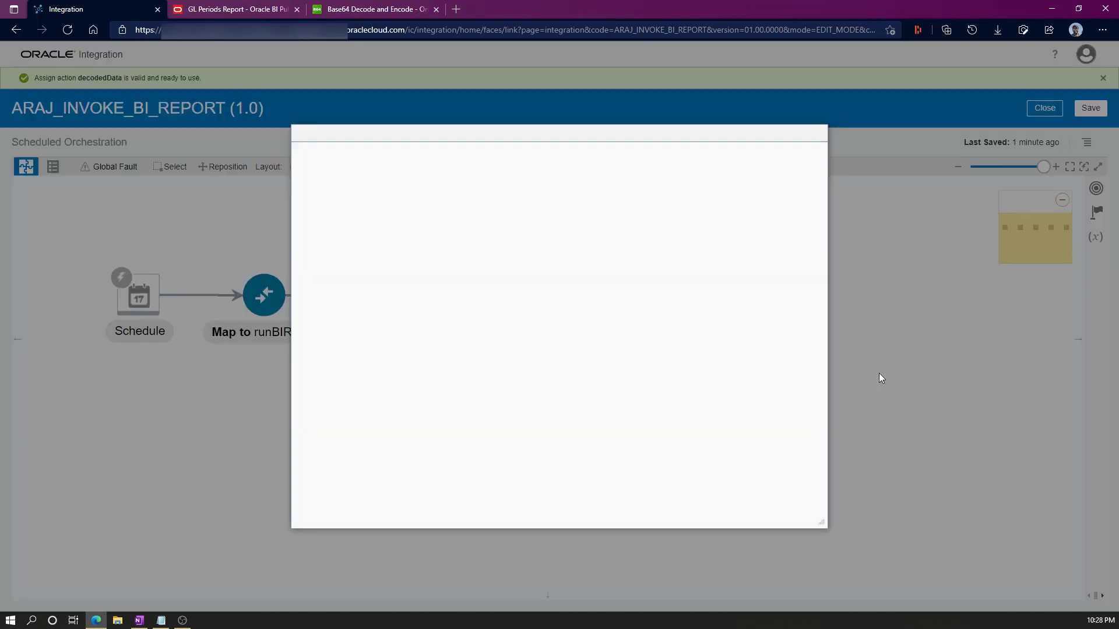
left_click(494, 253)
type("writeBIDataFile")
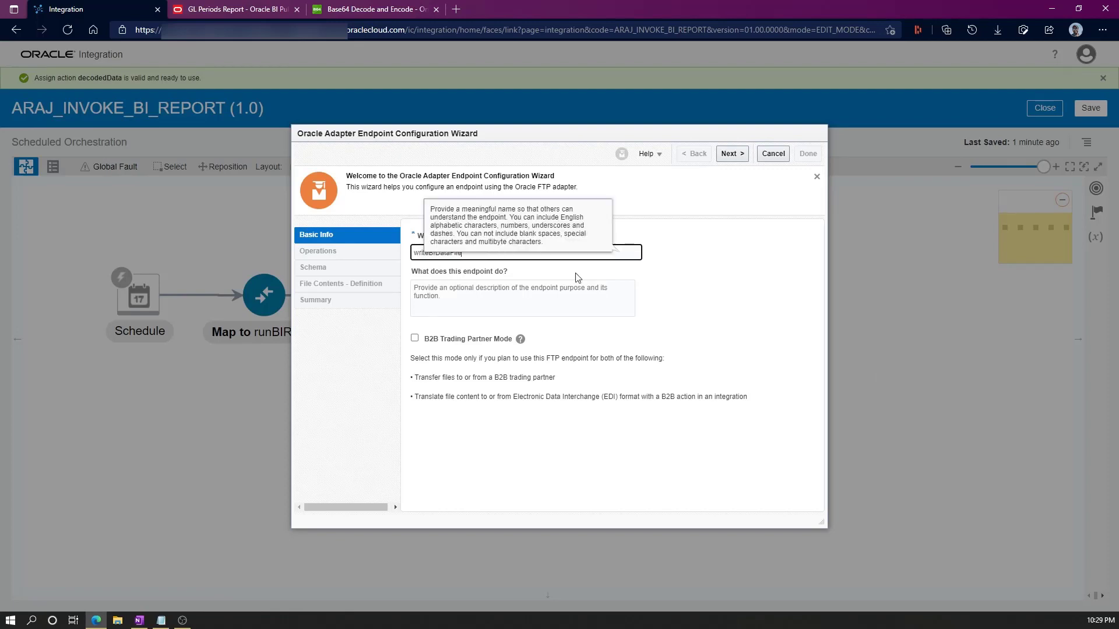
left_click(777, 300)
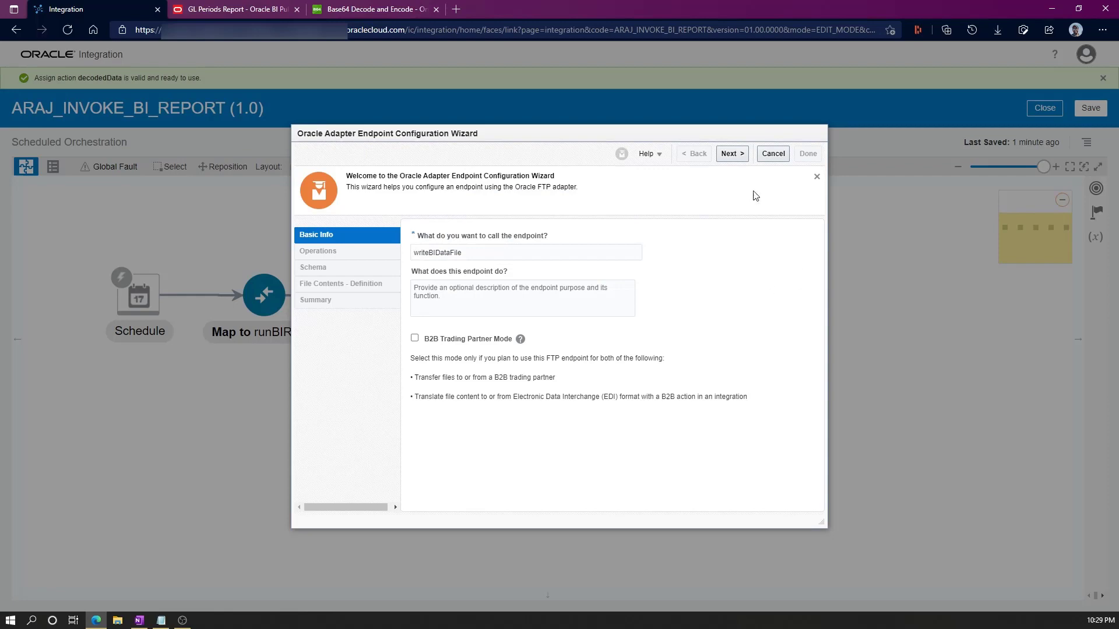
left_click(731, 153)
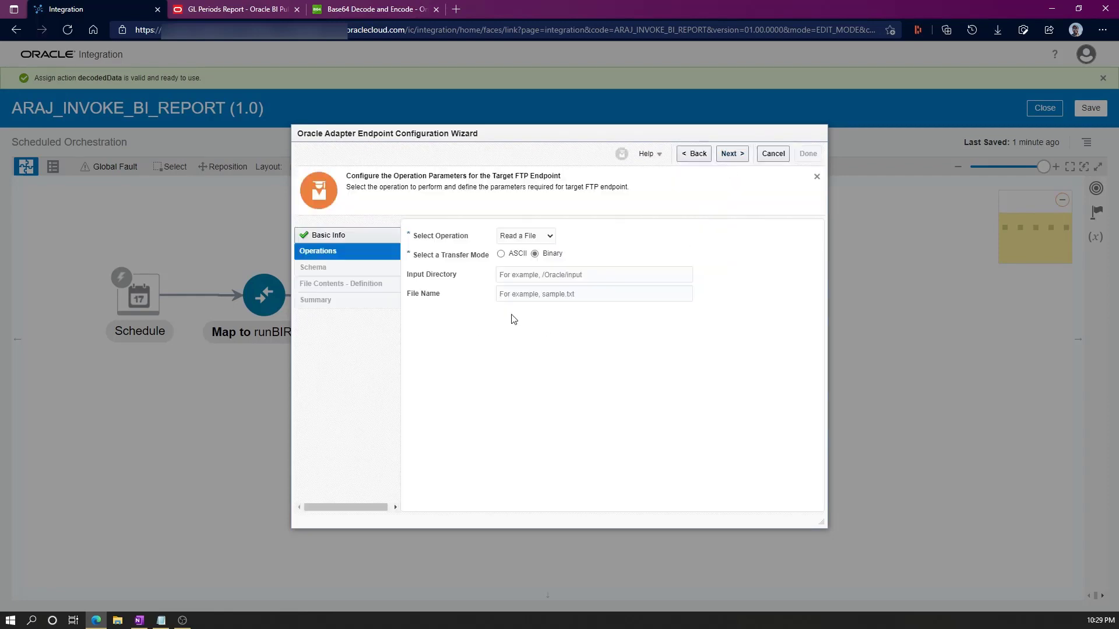
Choose the Write File operation with file name pattern GL_Periods_%SEQ%.csv.
left_click(520, 238)
left_click(506, 260)
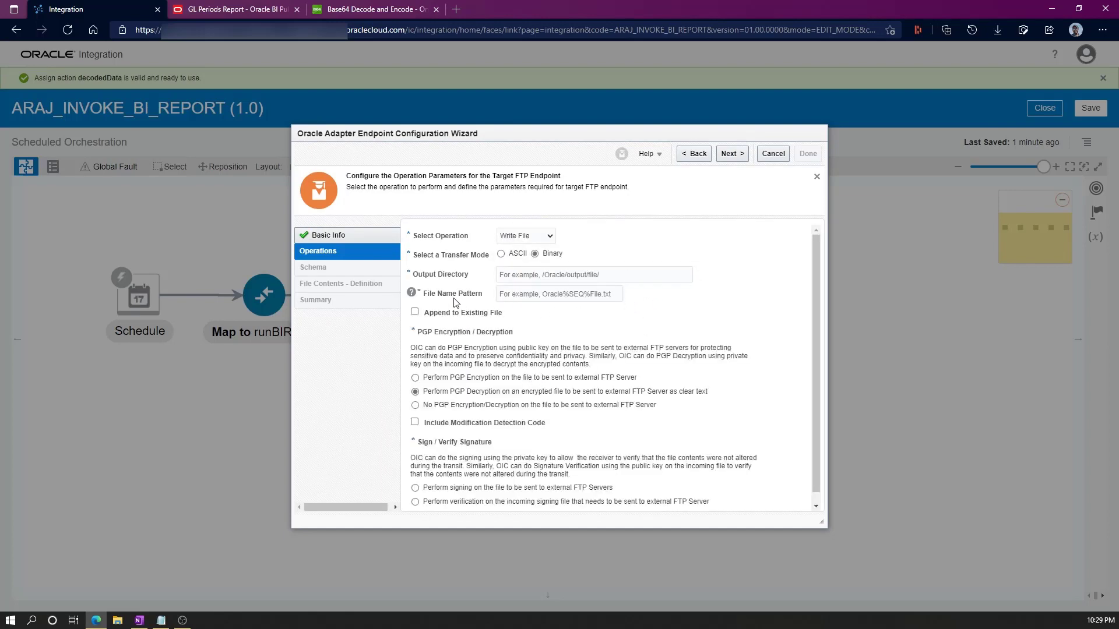
left_click(528, 296)
type("GL_Periods_%SEQ%.csv")
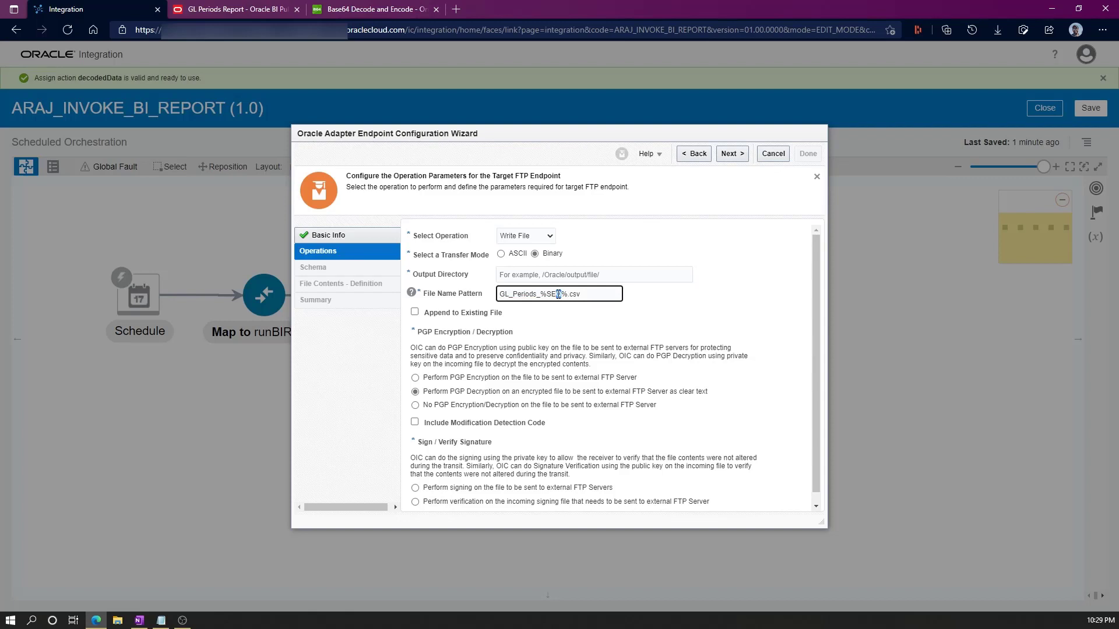
left_click(543, 294)
left_click(585, 319)
Set the output directory to /ug/ARAJ/ft/src/gl, removing a stray quote character.
key("alt+Tab")
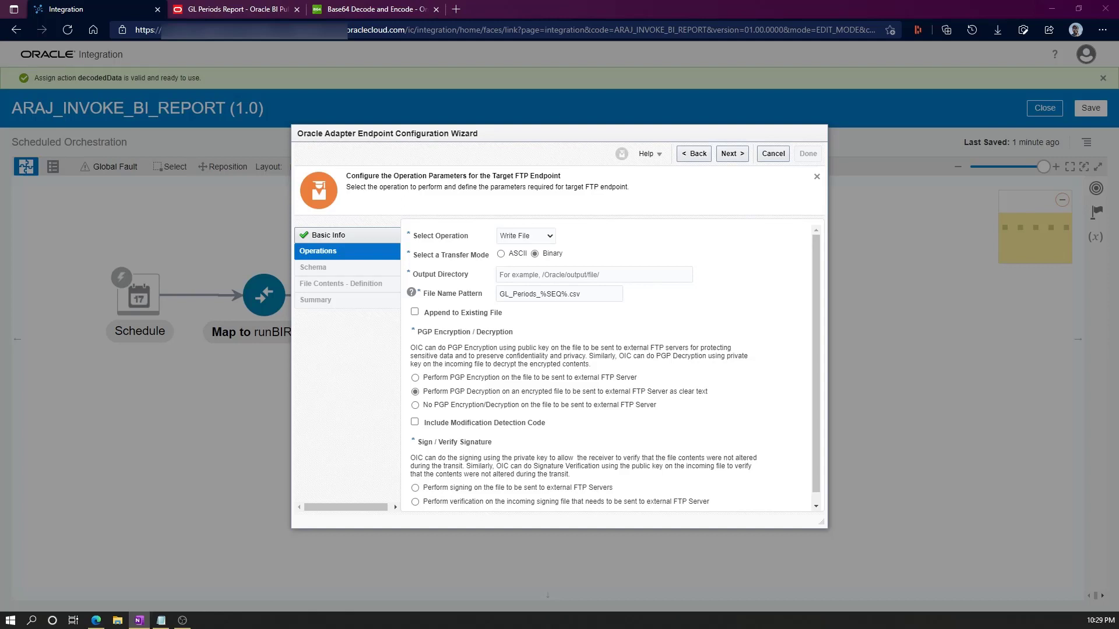
left_click(543, 274)
type("/ug/ARAJ/ft/src")
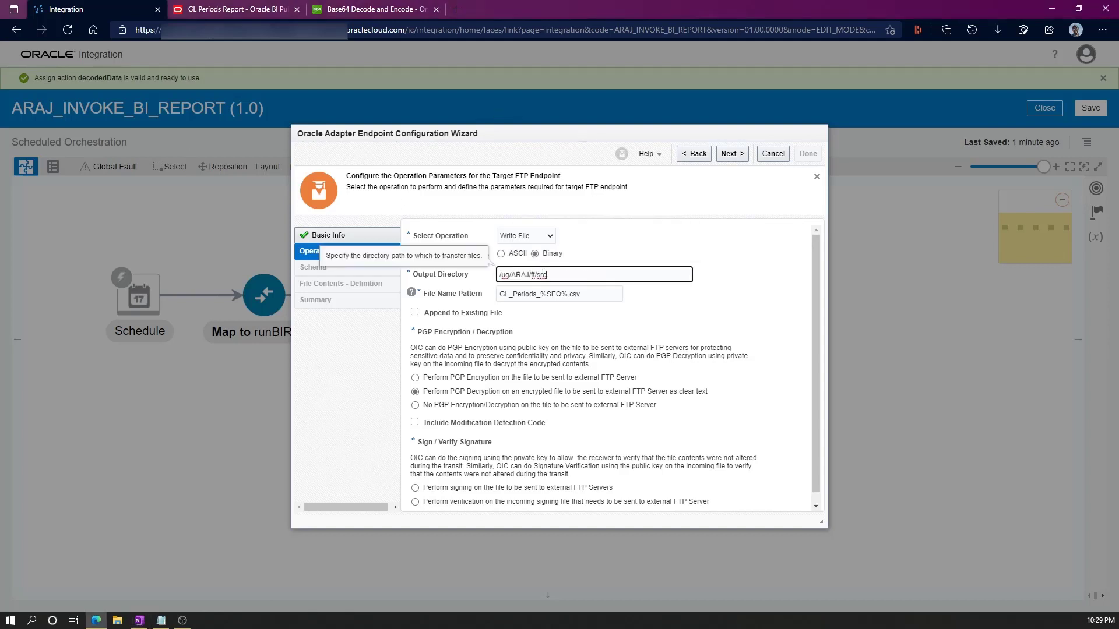
type("gl")
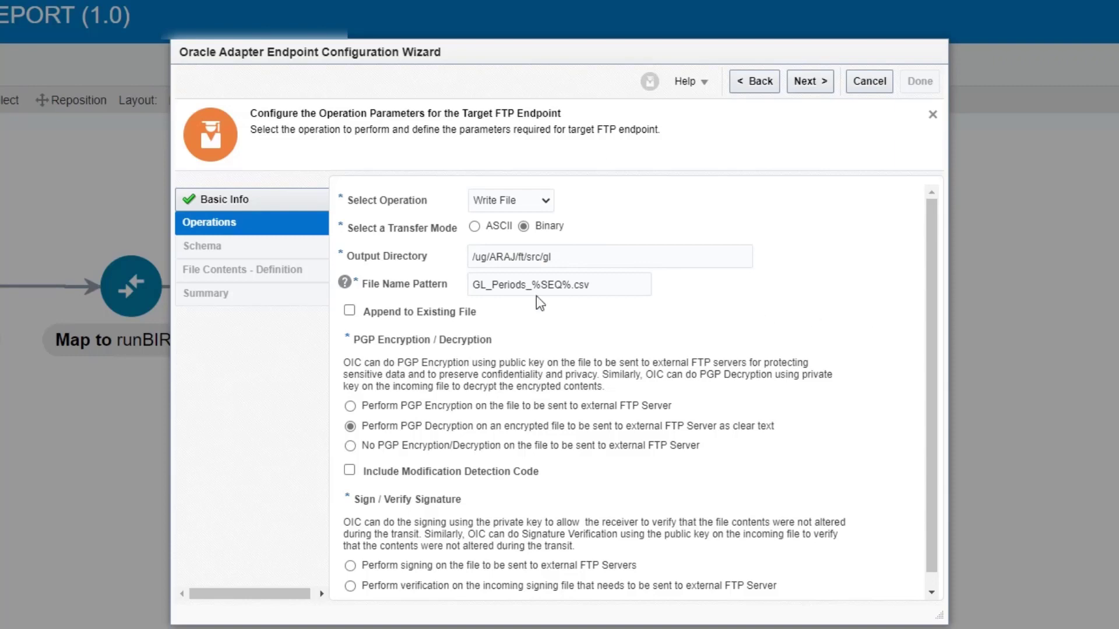
left_click(476, 257)
type("\"")
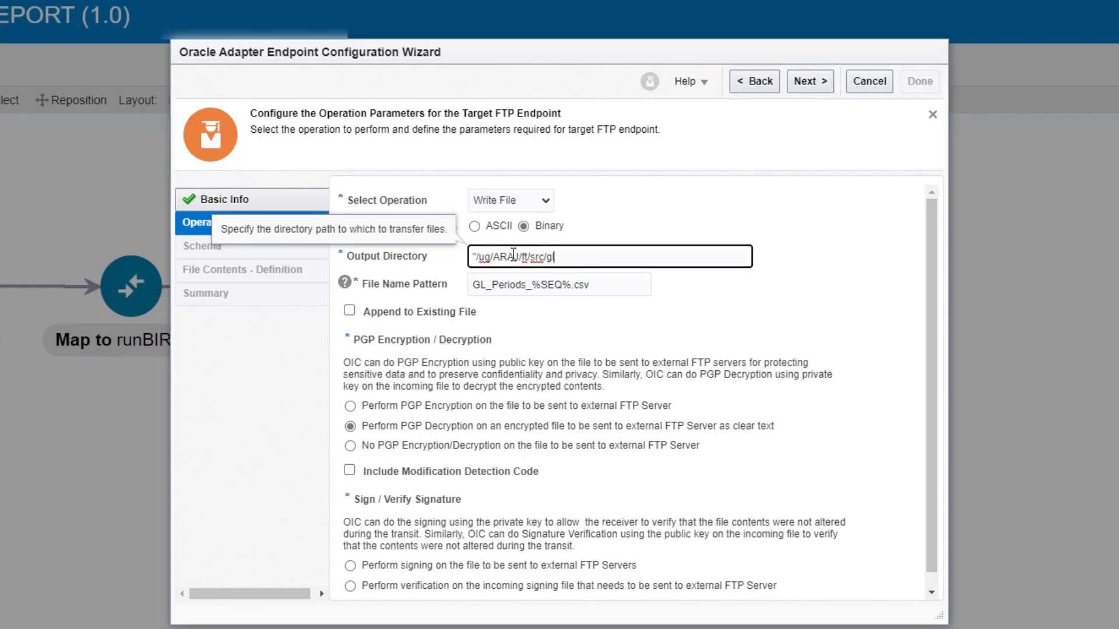
left_click_drag(477, 255, 462, 260)
key("BackSpace")
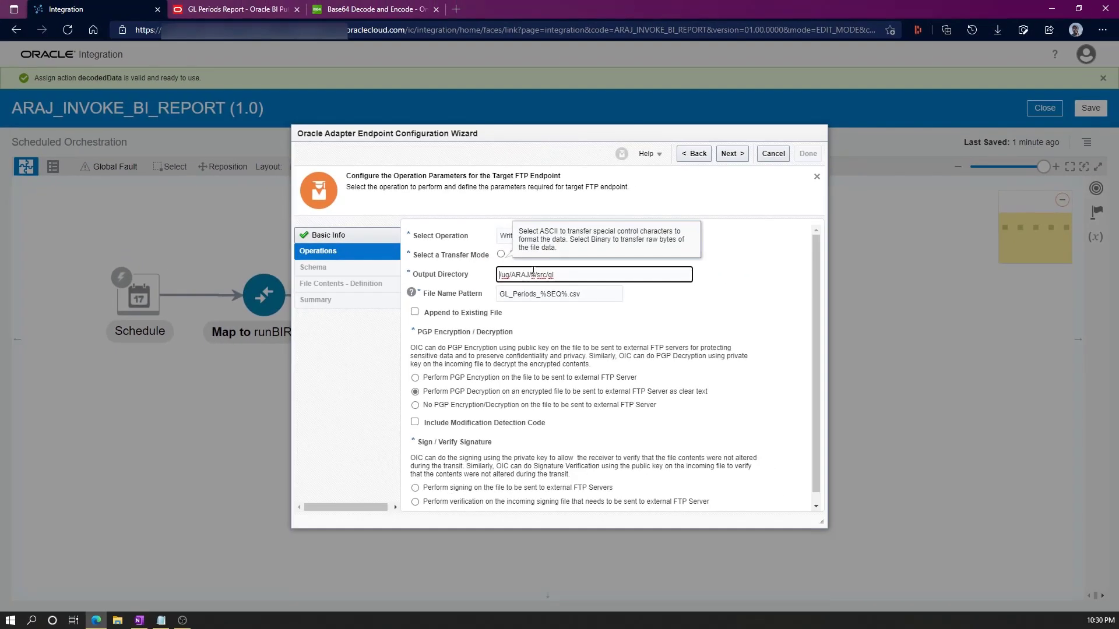
left_click(533, 273)
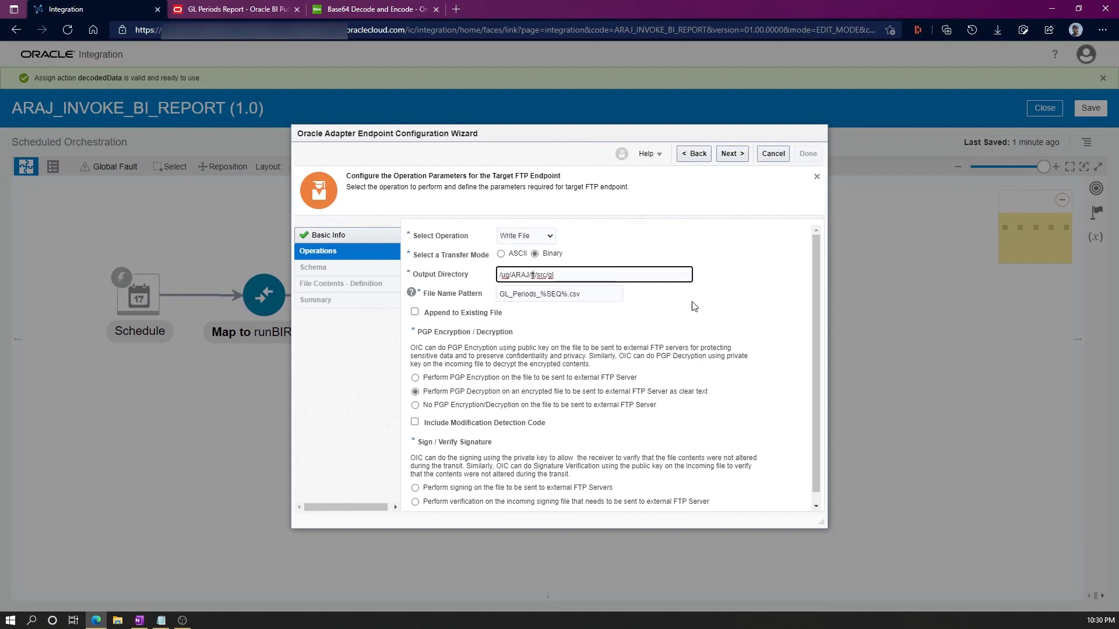
Clear the PGP key error by selecting No PGP Encryption/Decryption.
left_click(731, 154)
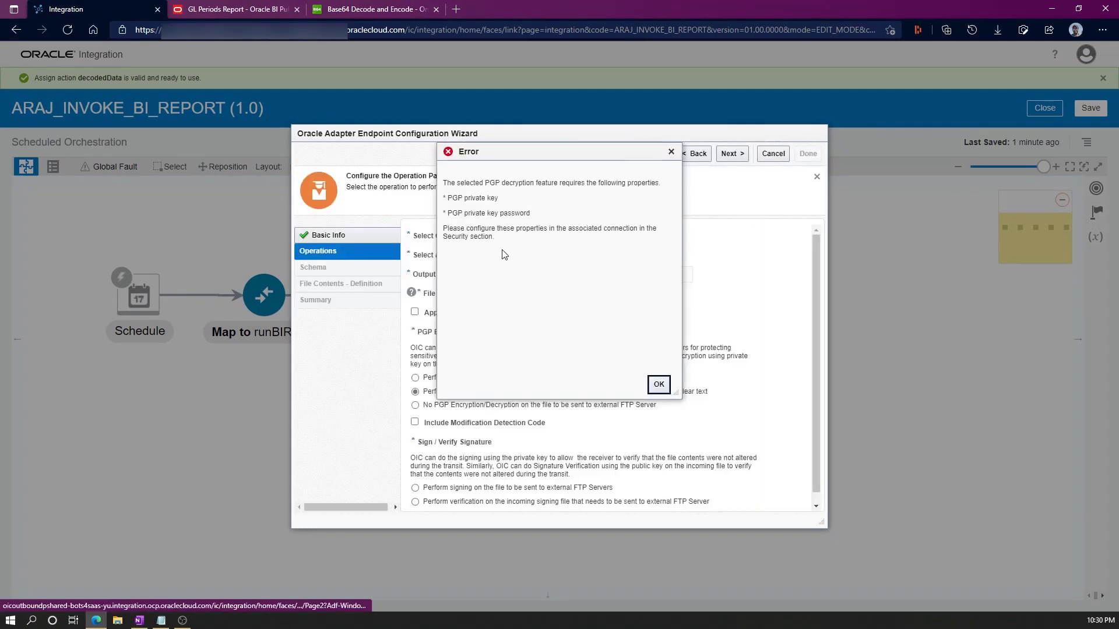
left_click(659, 385)
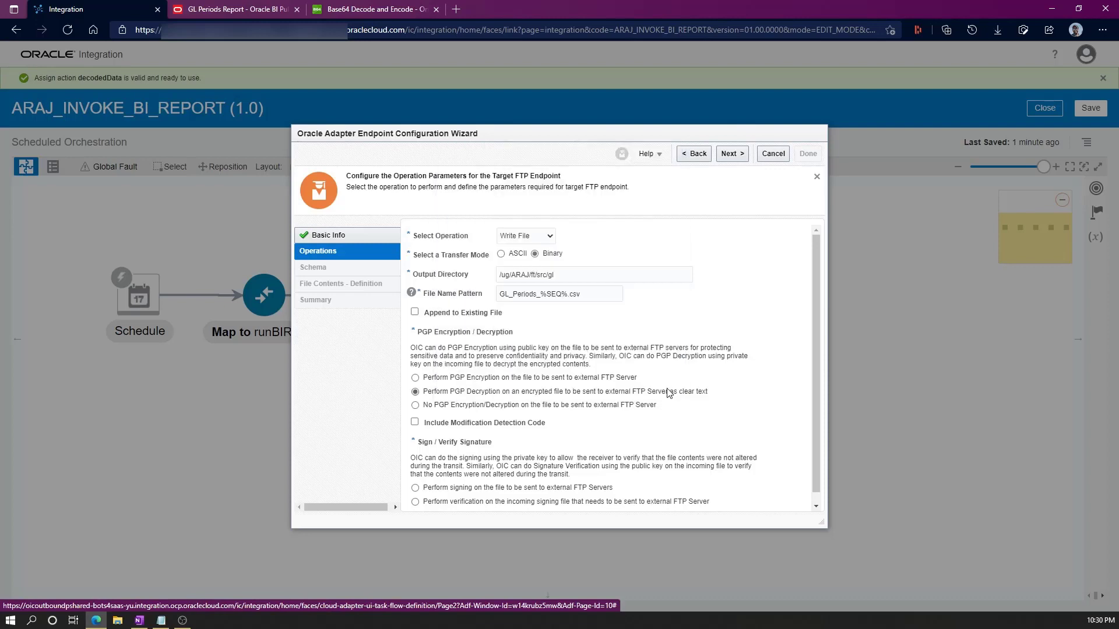
left_click(415, 406)
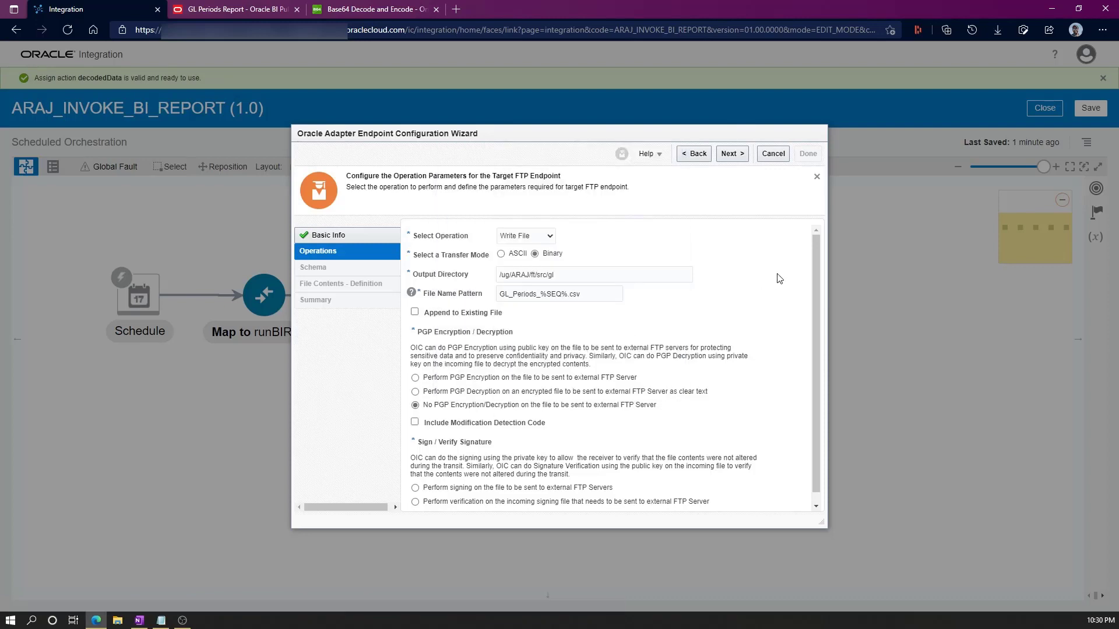
Choose No file structure and complete the writeBIDataFile endpoint from its Summary.
left_click(731, 154)
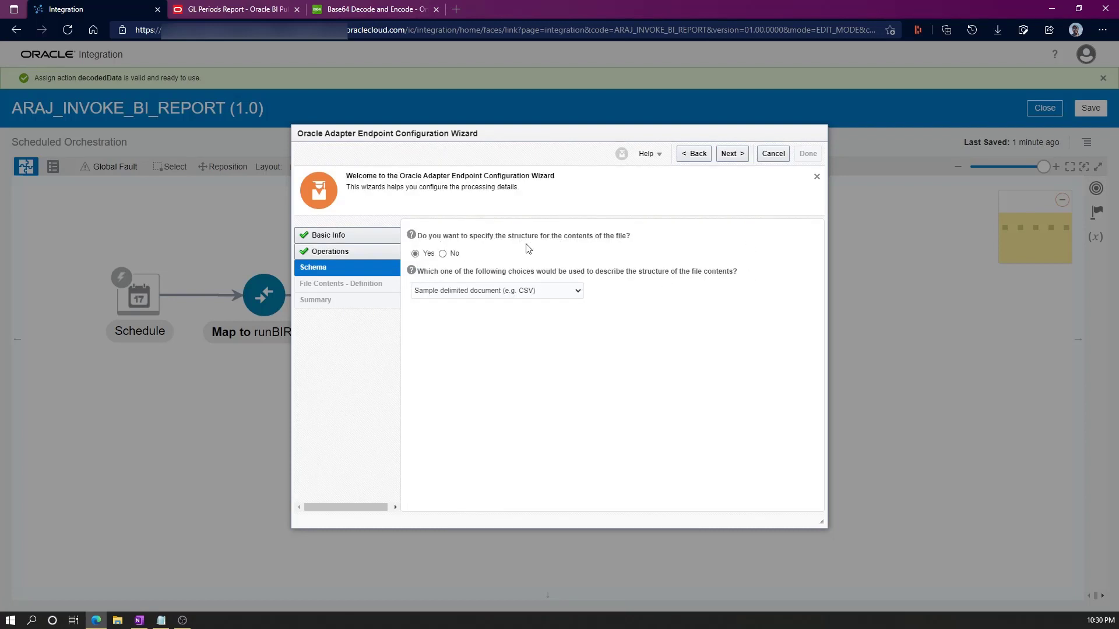
left_click(443, 253)
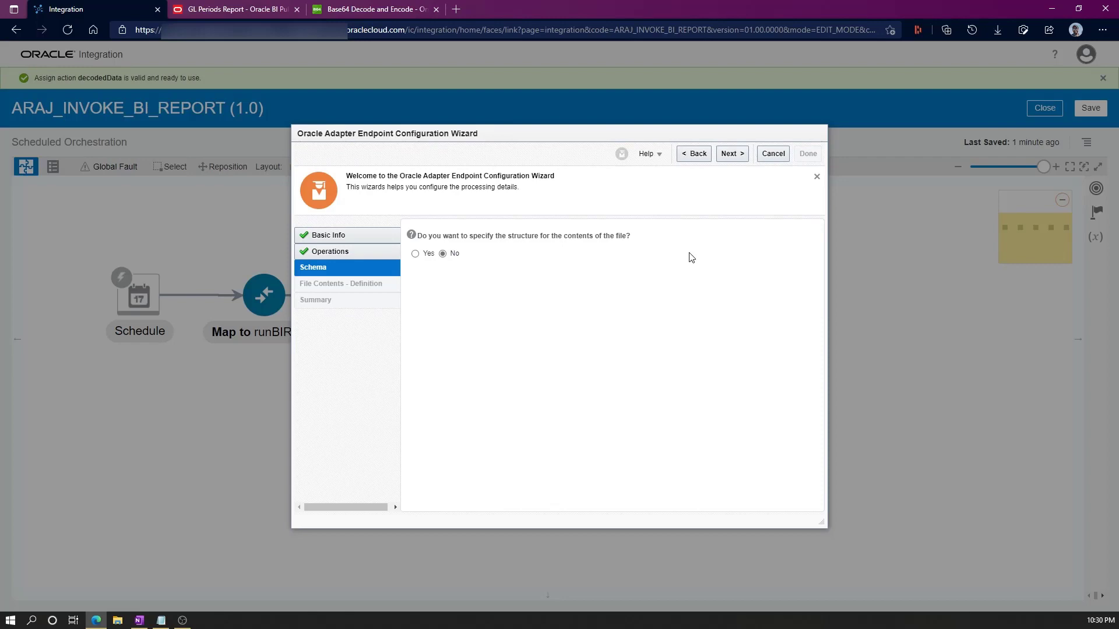
left_click(733, 155)
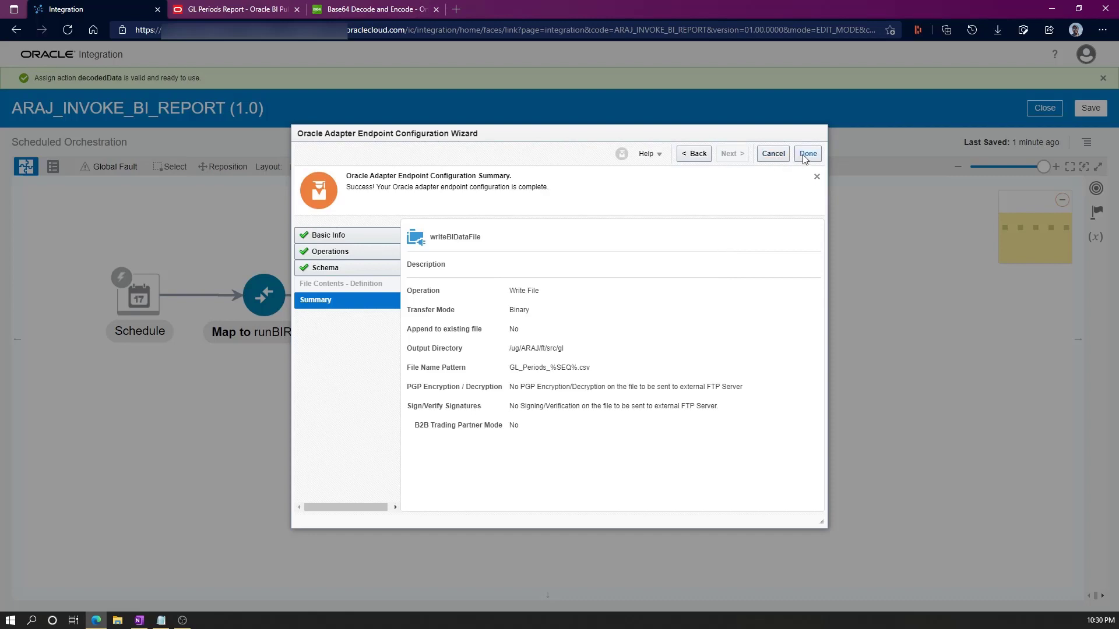
left_click(806, 155)
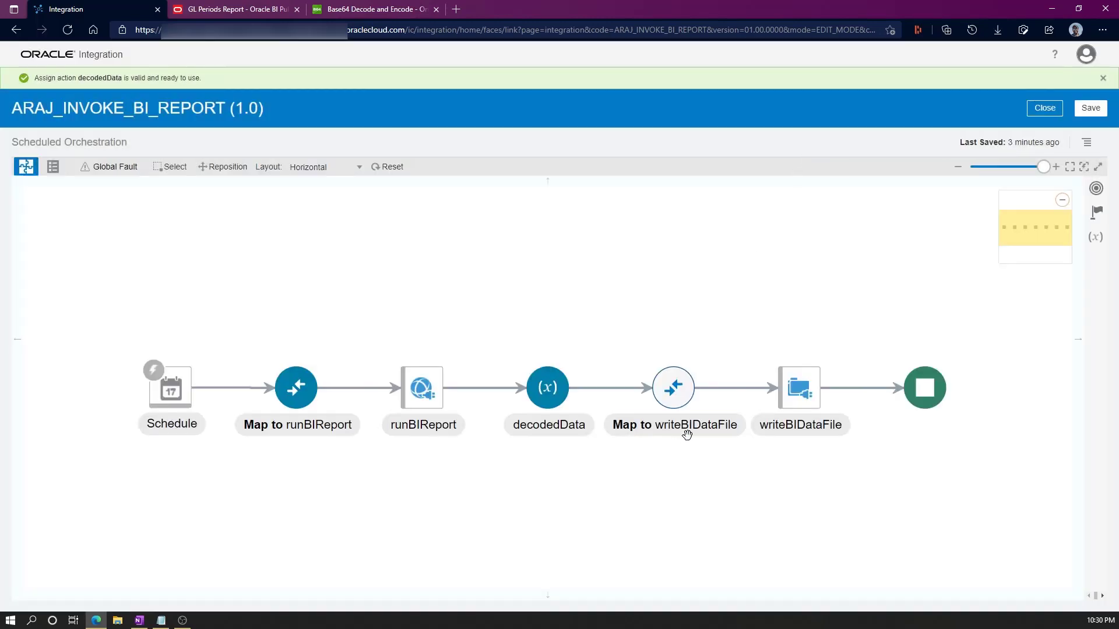
Map decodedDataReference to ICSFile's FileReference in Map to writeBIDataFile and validate it.
left_click(673, 388)
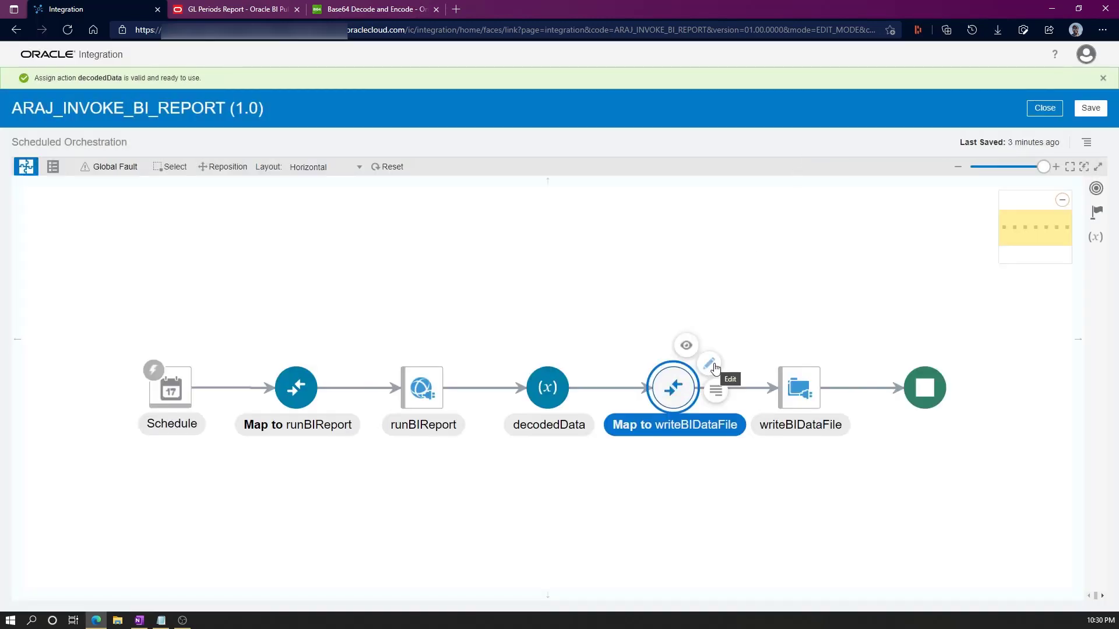
left_click(709, 365)
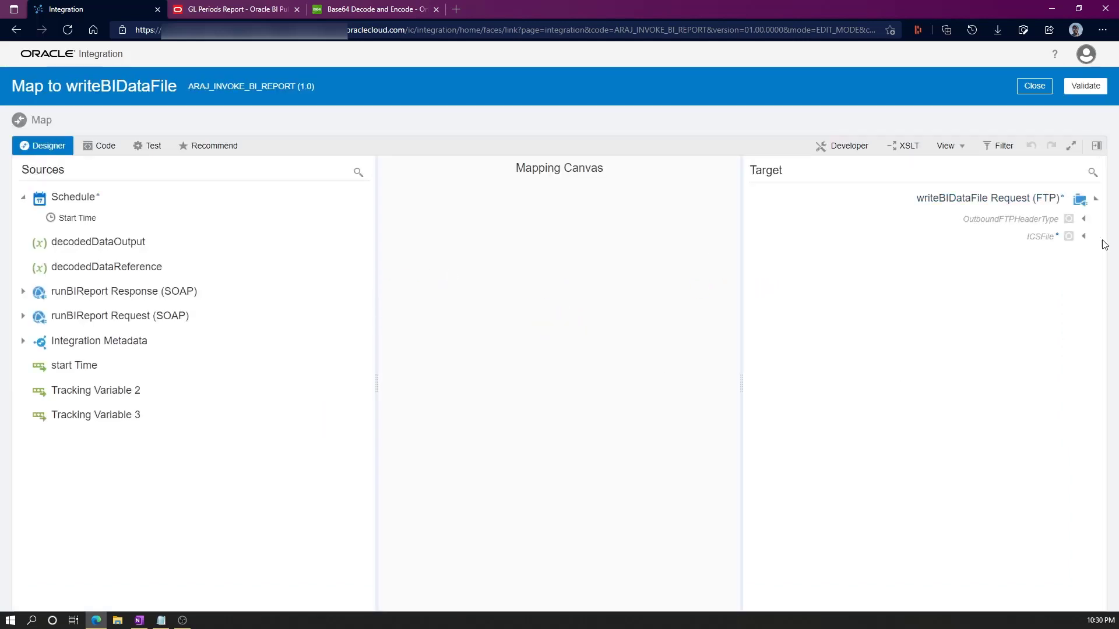
left_click(1084, 237)
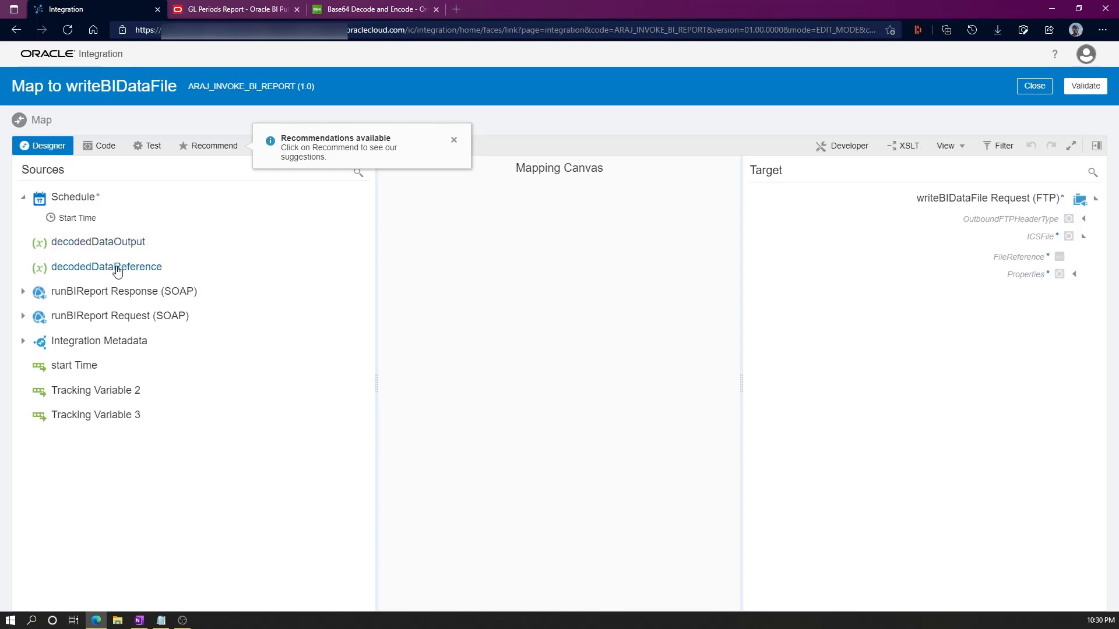
left_click_drag(117, 271, 1021, 258)
left_click(1086, 89)
left_click(1035, 109)
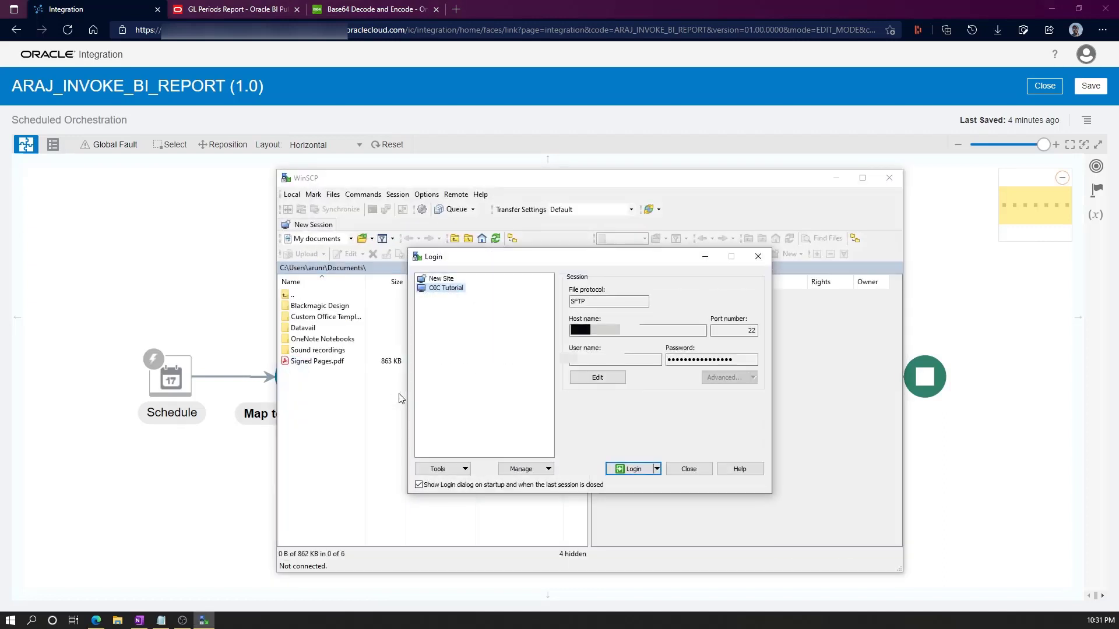
Log in to OIC Tutorial in WinSCP and delete GL_Periods_1.csv and GL_Periods_2.csv.
left_click(635, 467)
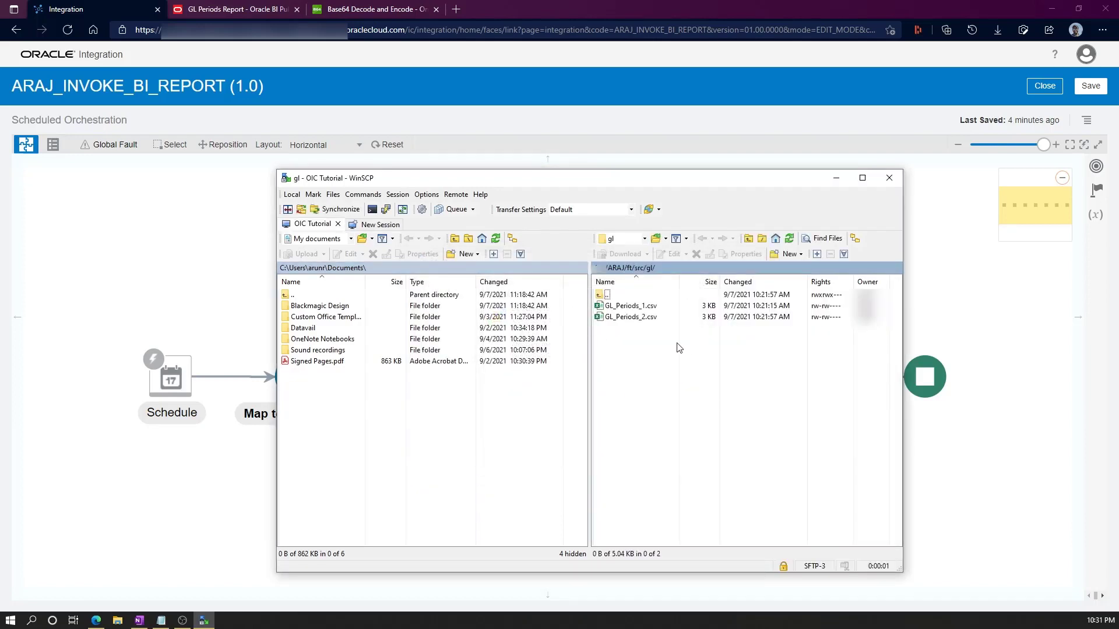
left_click_drag(645, 342, 631, 302)
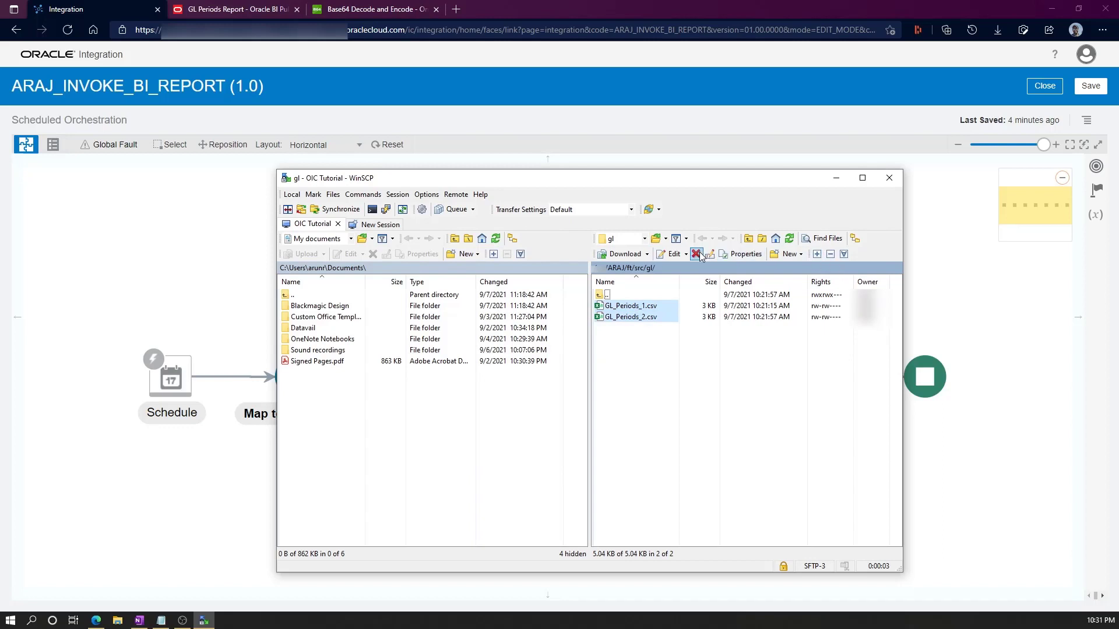
left_click(696, 254)
left_click(590, 397)
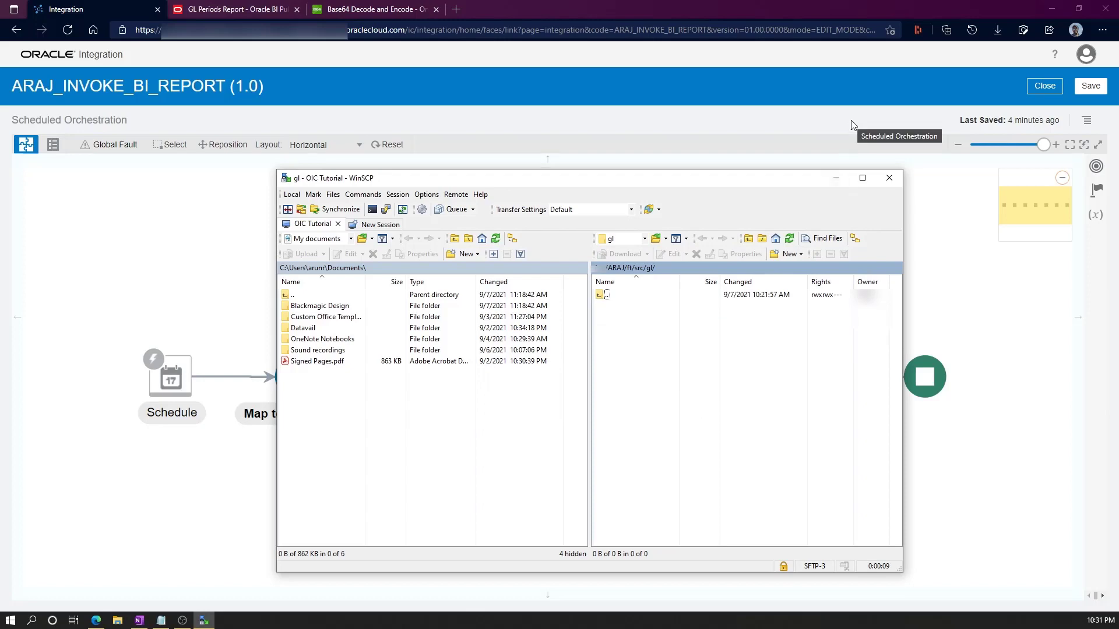
left_click(642, 124)
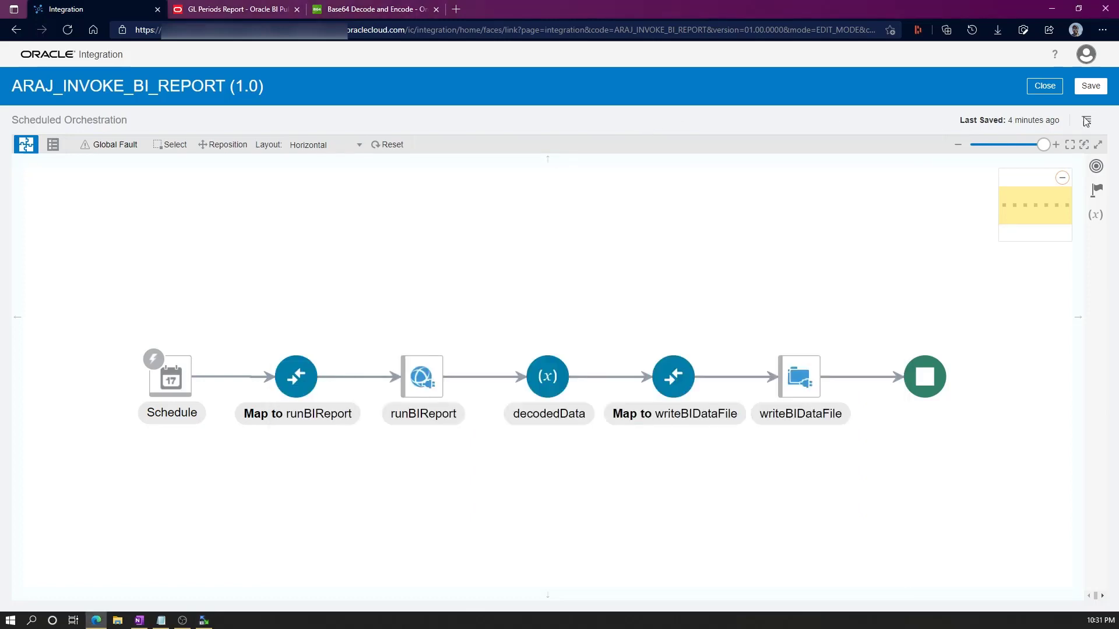
Save ARAJ_INVOKE_BI_REPORT, activate it, and refresh the integrations list until it shows Active.
left_click(1091, 86)
left_click(1043, 108)
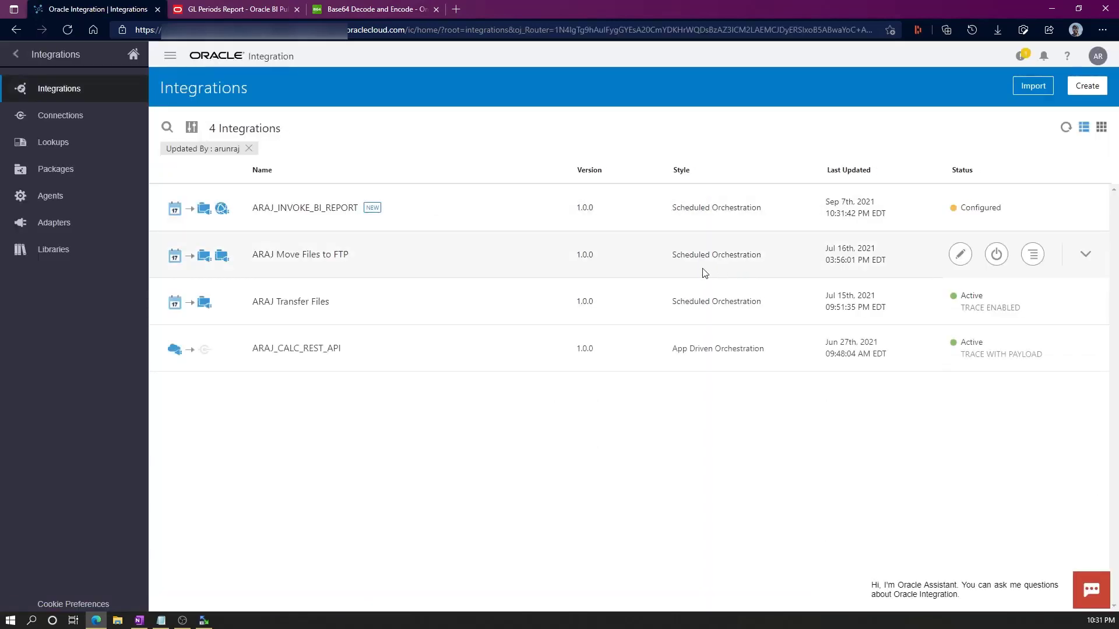
left_click(997, 207)
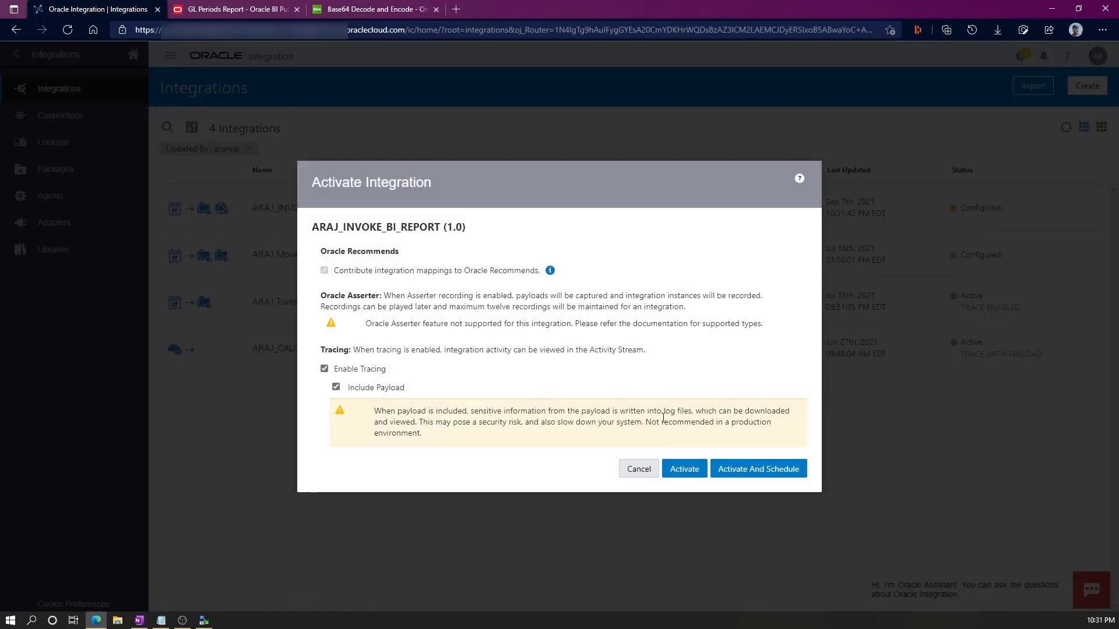
left_click(695, 471)
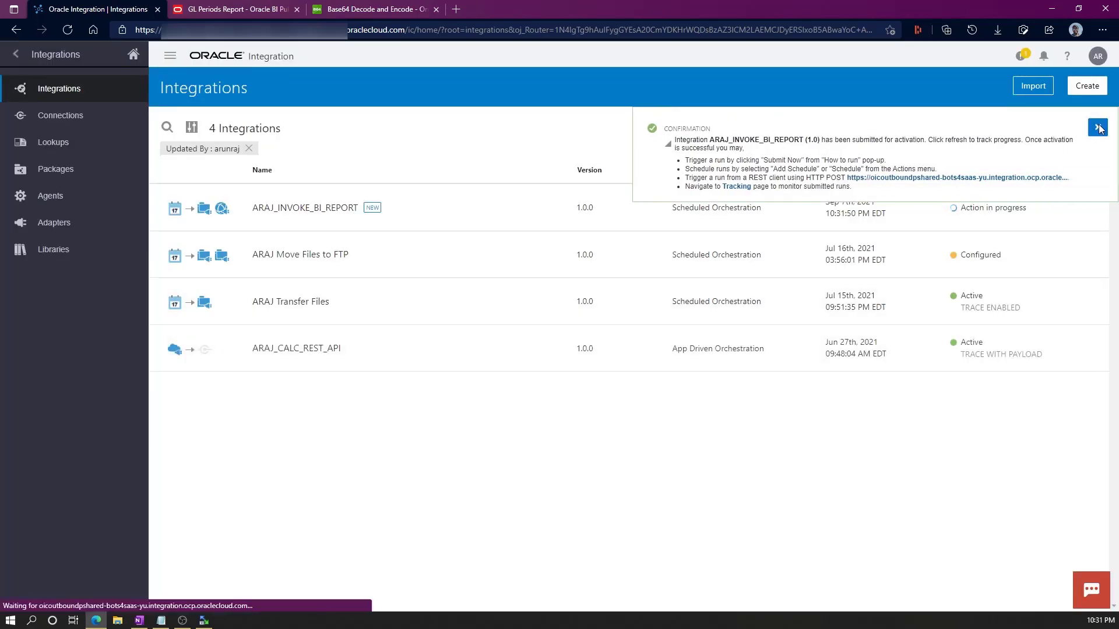
left_click(1097, 127)
left_click(1064, 130)
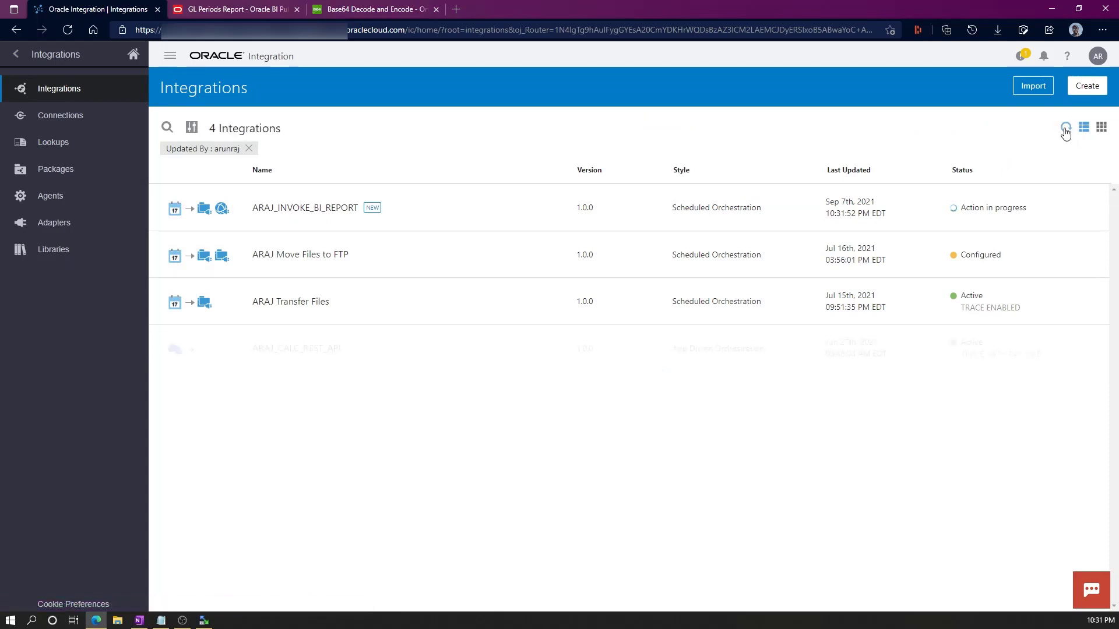
left_click(1065, 128)
left_click(1065, 128)
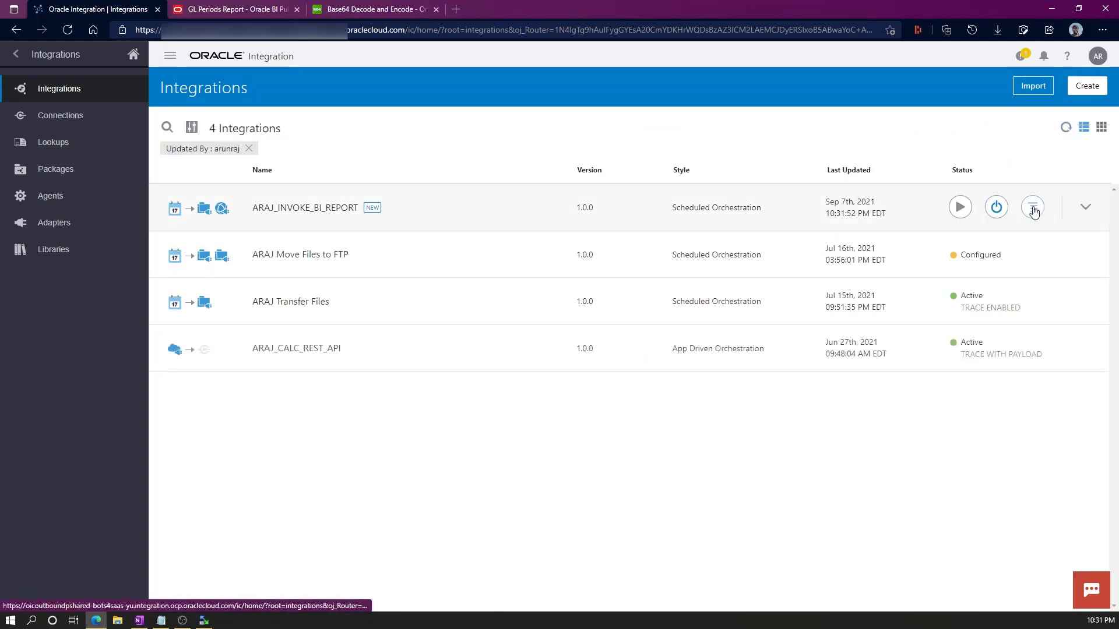
left_click(1032, 207)
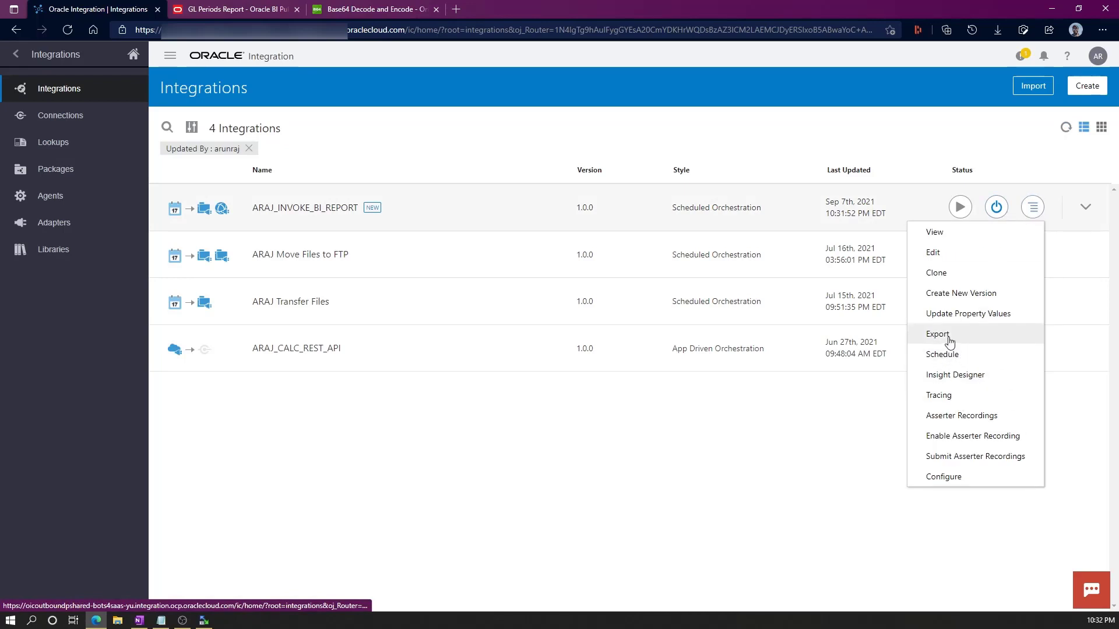
Run ARAJ_INVOKE_BI_REPORT with Submit Now and refresh until the run shows Running.
left_click(942, 355)
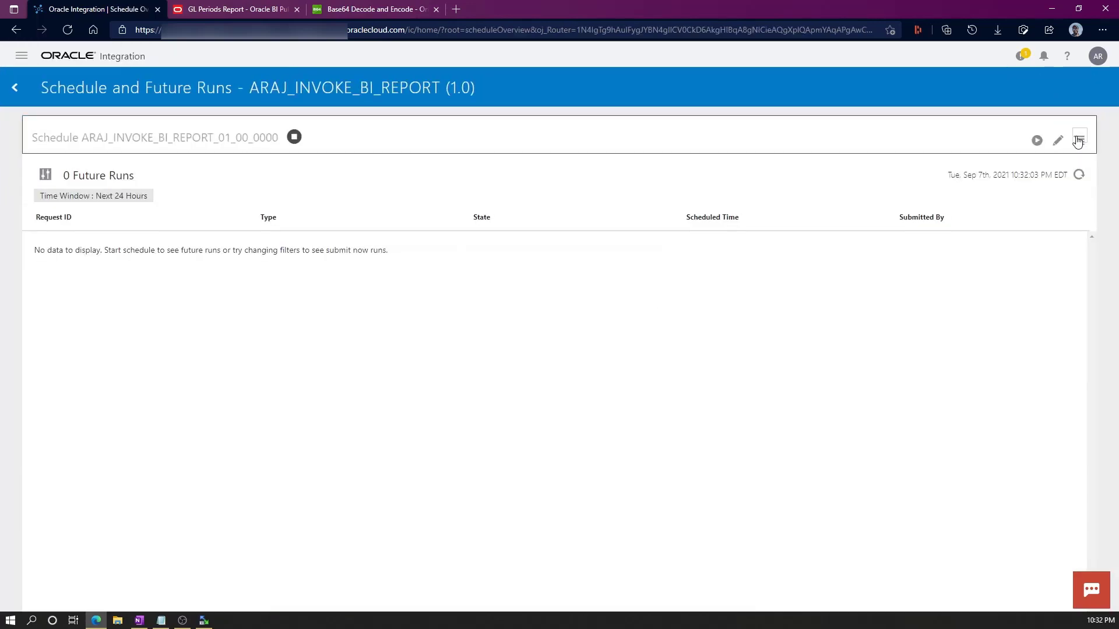
left_click(1078, 140)
left_click(1026, 155)
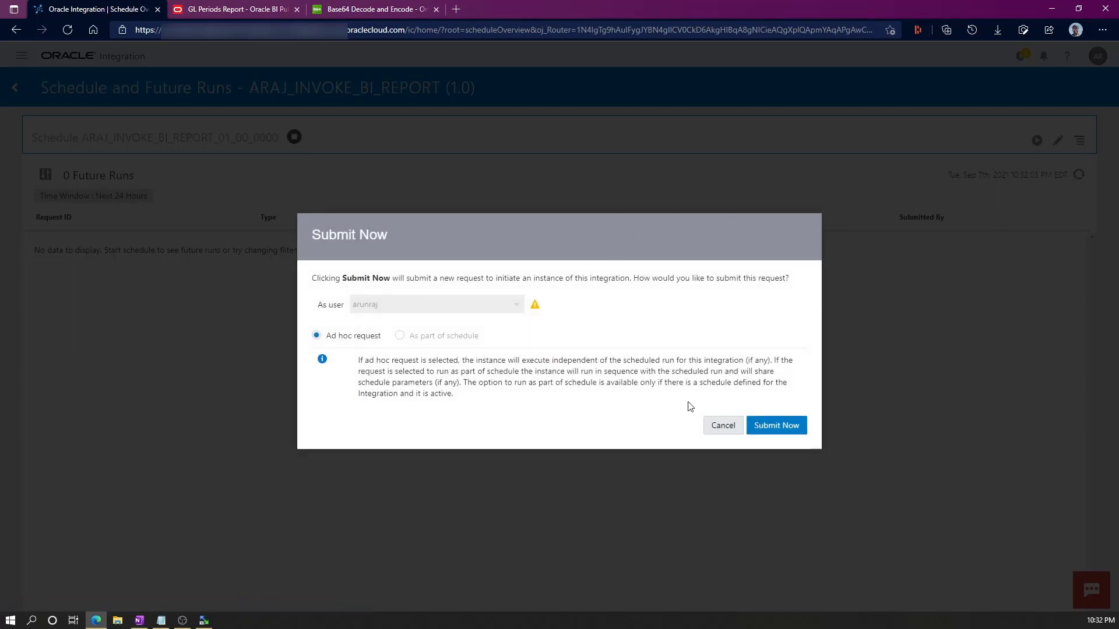
left_click(766, 424)
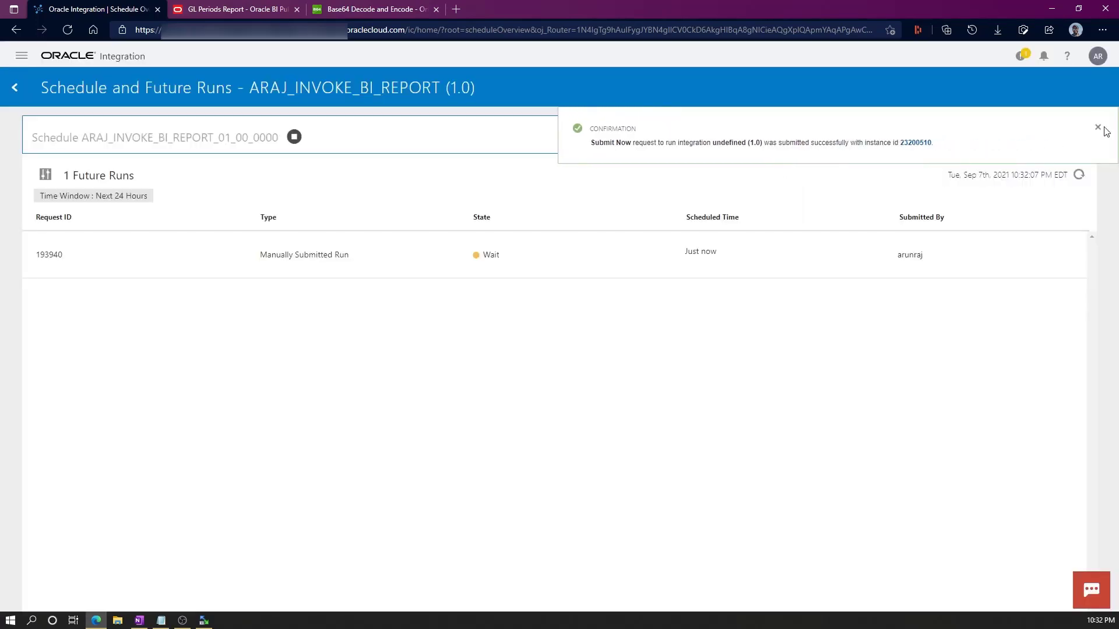
left_click(1099, 128)
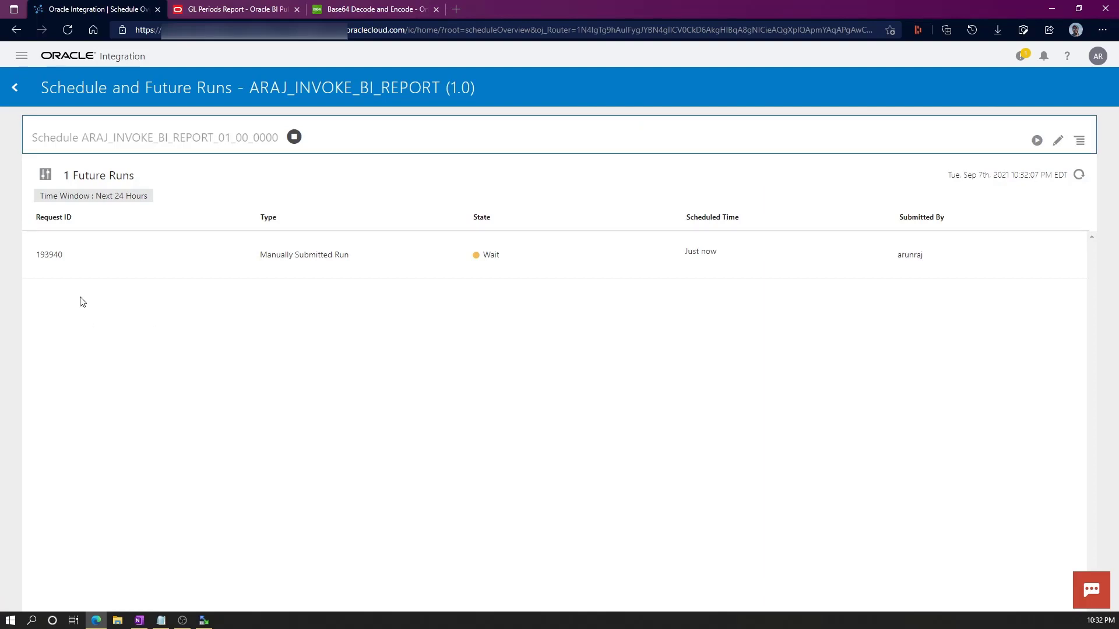
left_click(1079, 176)
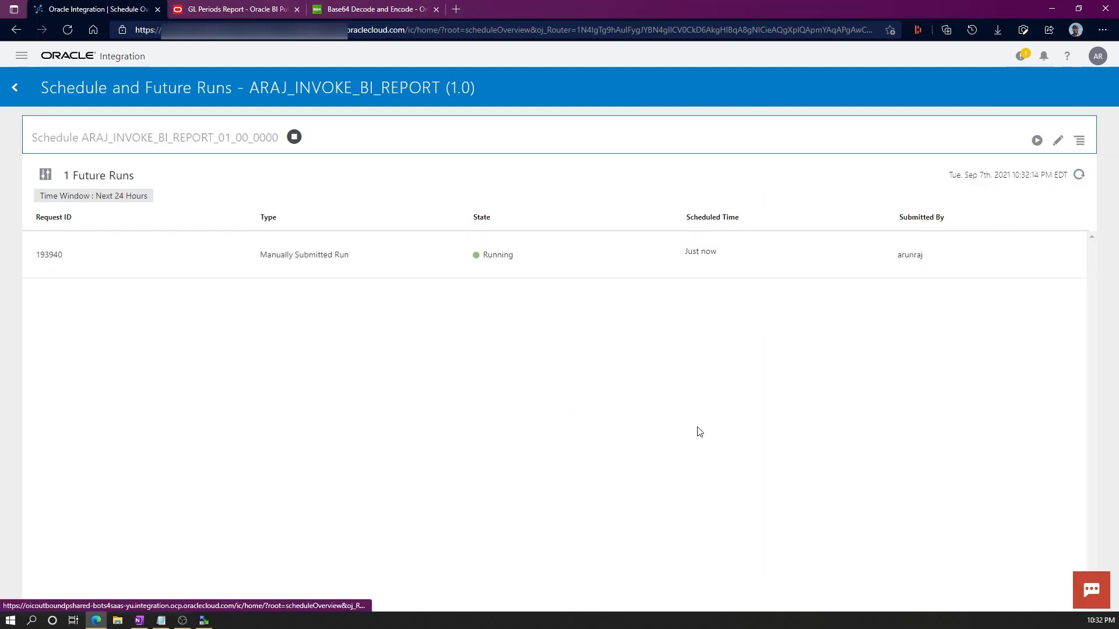
left_click(1078, 177)
left_click(1078, 178)
left_click(1079, 178)
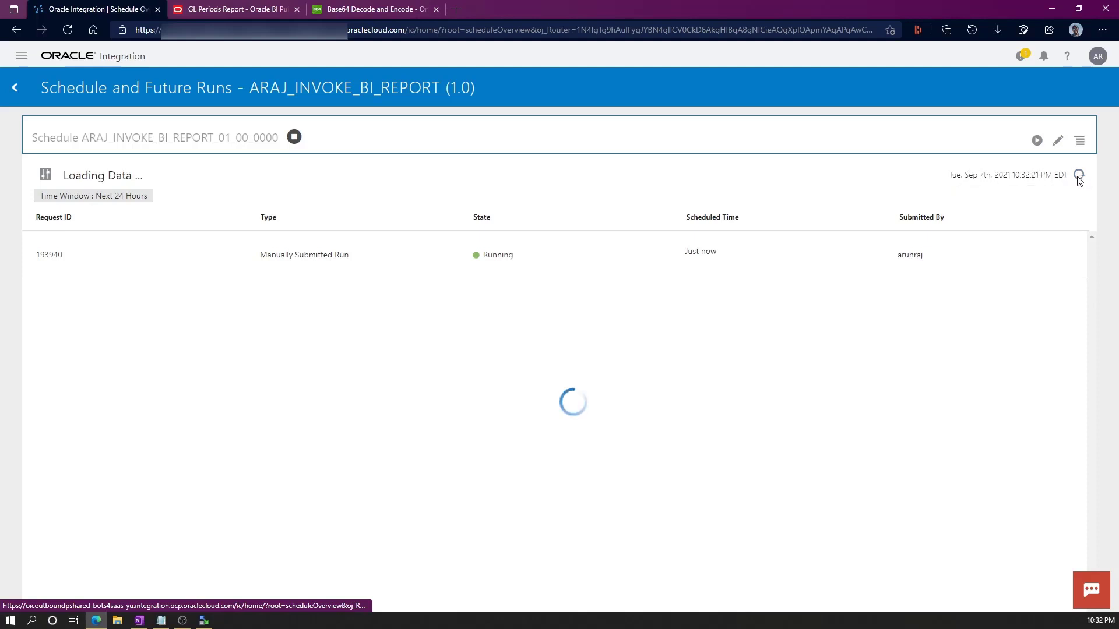
left_click(1079, 178)
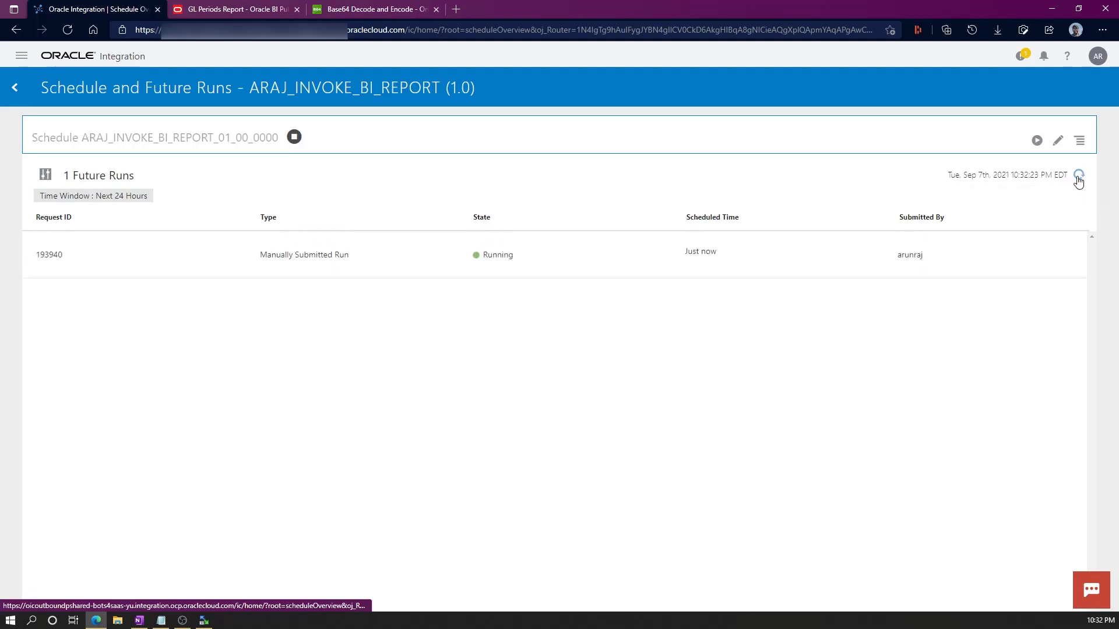
Refresh WinSCP's gl folder and open GL_Periods_3.csv to review its GL period rows.
left_click(1078, 177)
key("alt+Tab")
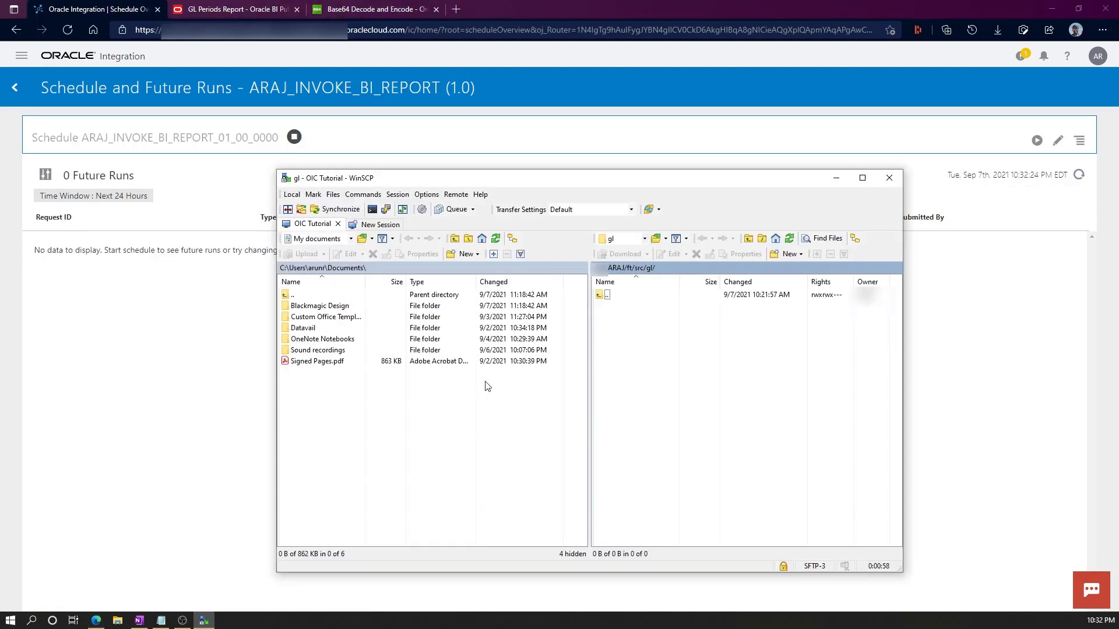
left_click(789, 238)
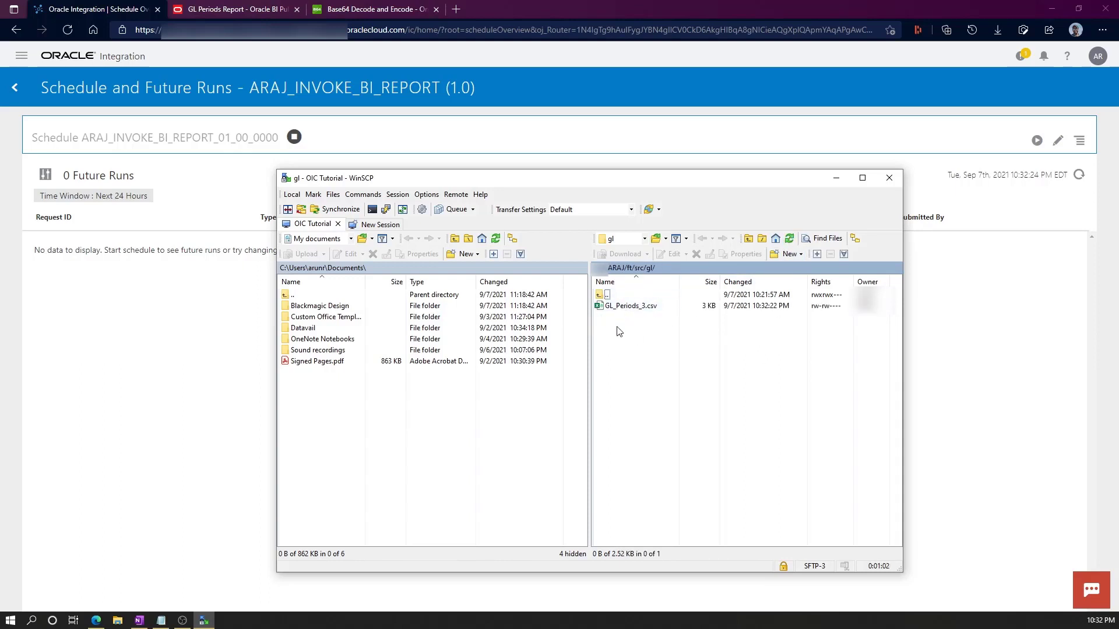
double_click(629, 306)
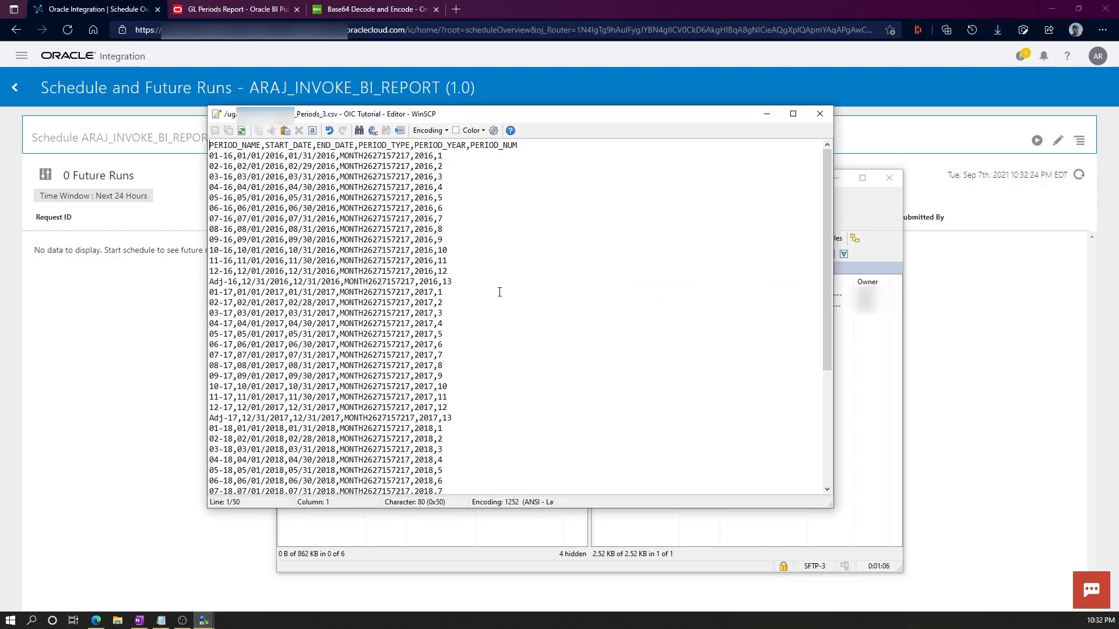
scroll(500, 292, "down", 5)
scroll(499, 292, "up", 5)
left_click(818, 114)
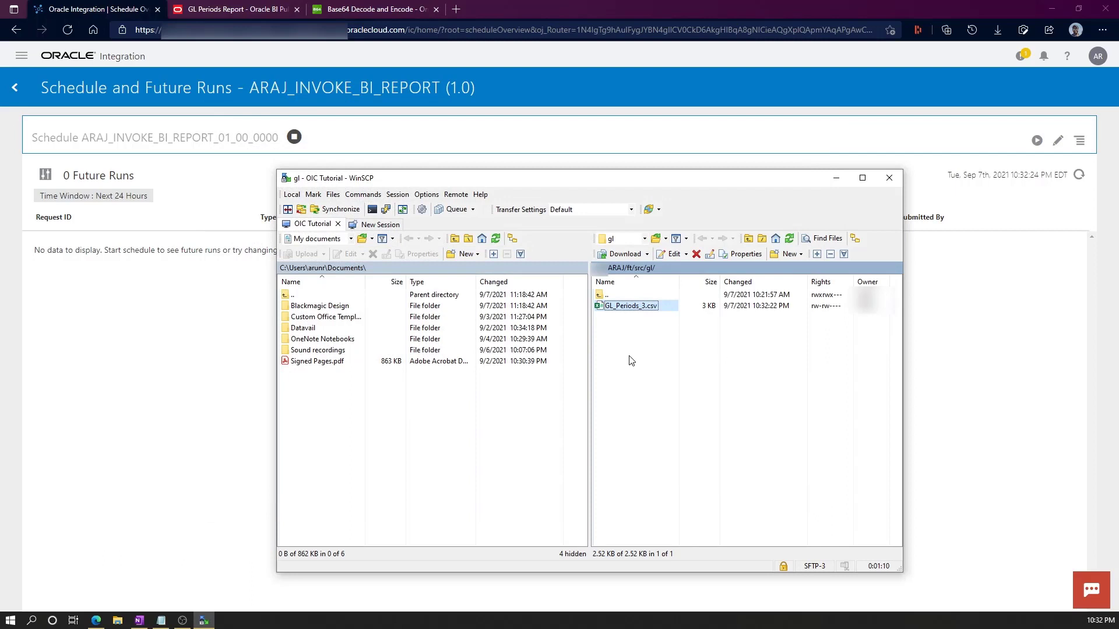
left_click(968, 350)
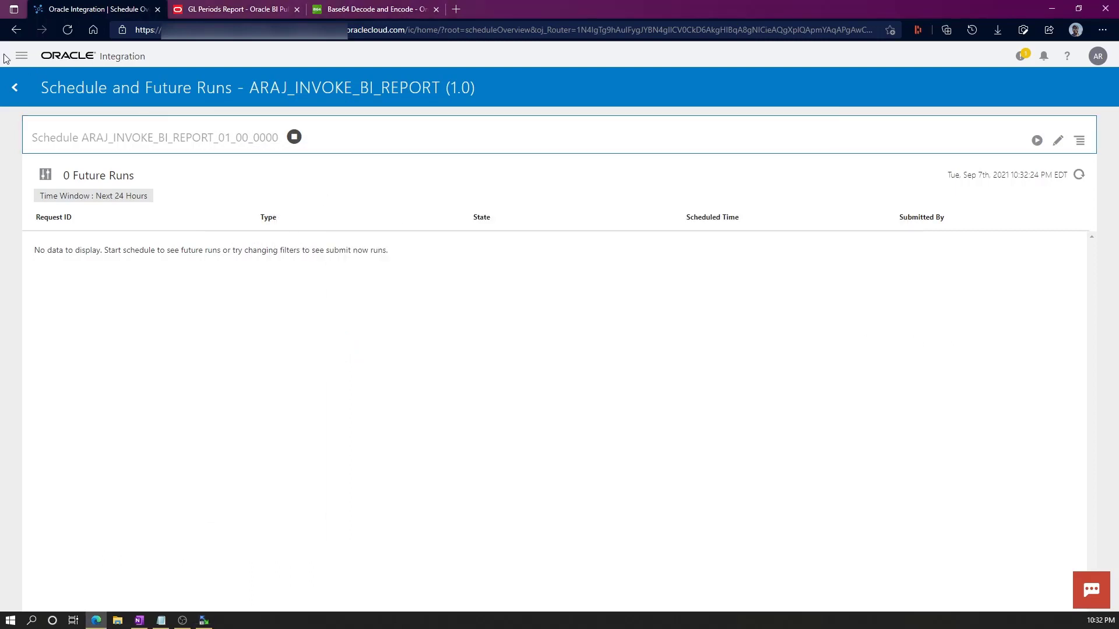
Deactivate ARAJ_INVOKE_BI_REPORT from the Integrations list and reopen it in the flow editor.
left_click(22, 57)
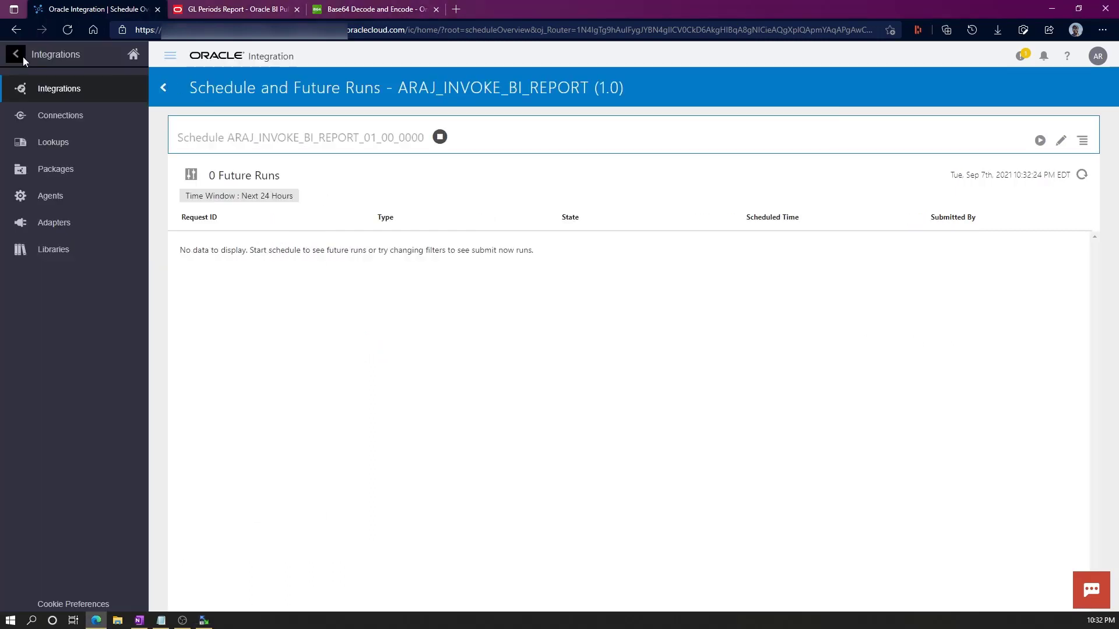
left_click(23, 57)
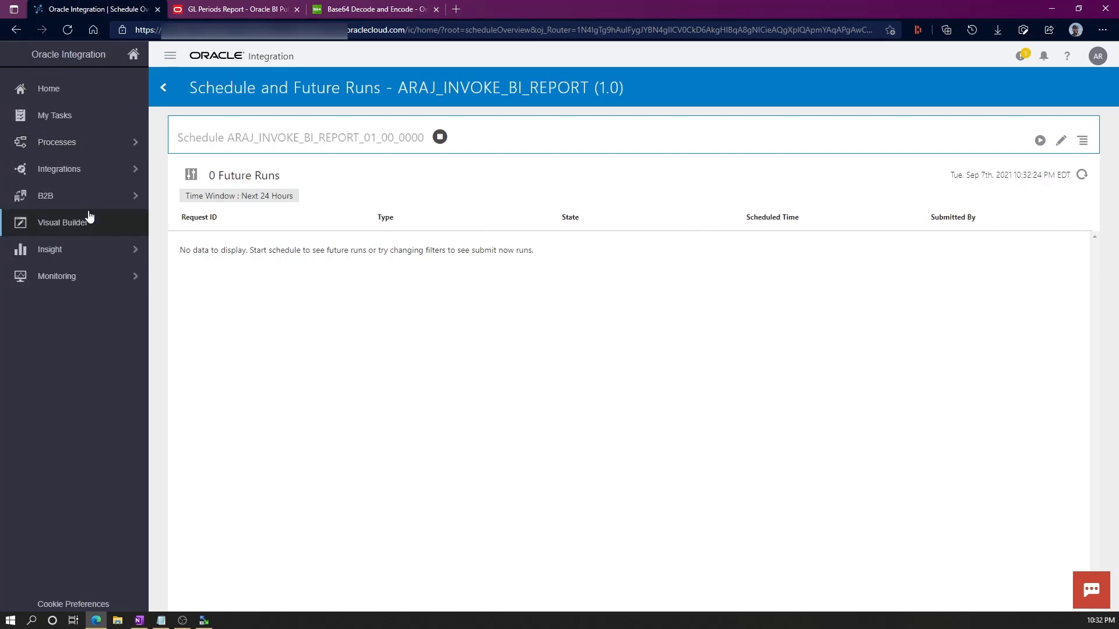
left_click(78, 173)
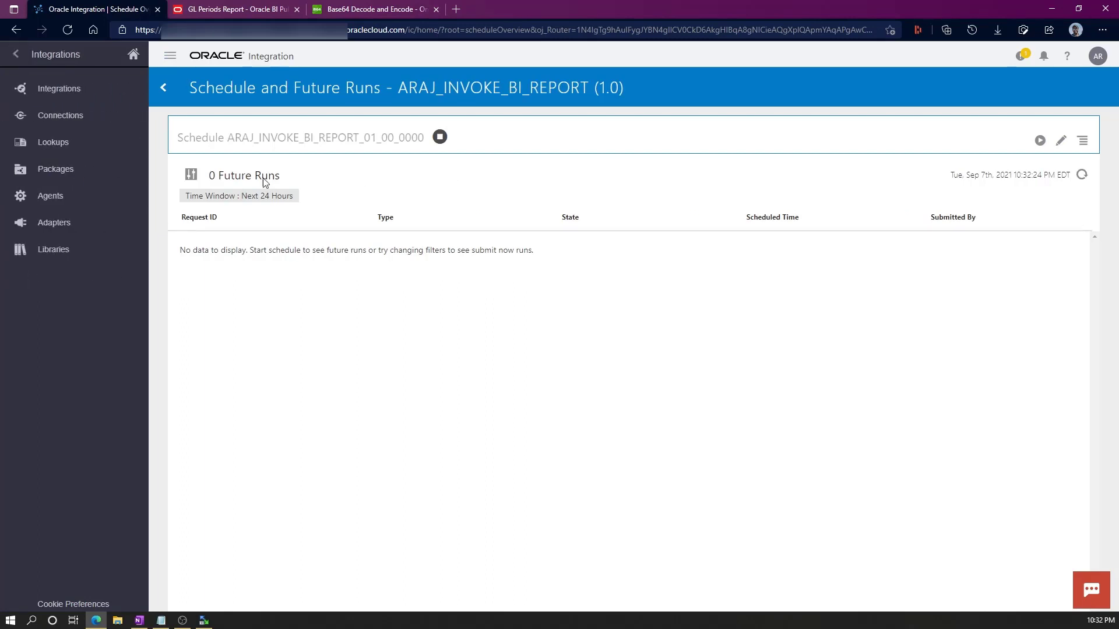
left_click(78, 93)
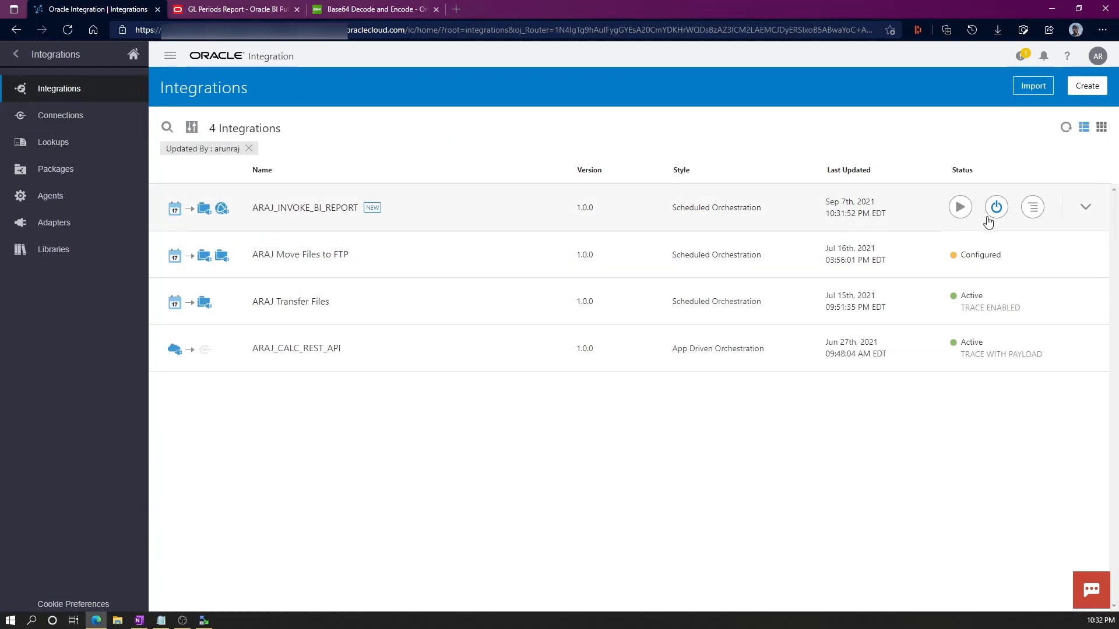
left_click(996, 208)
left_click(678, 387)
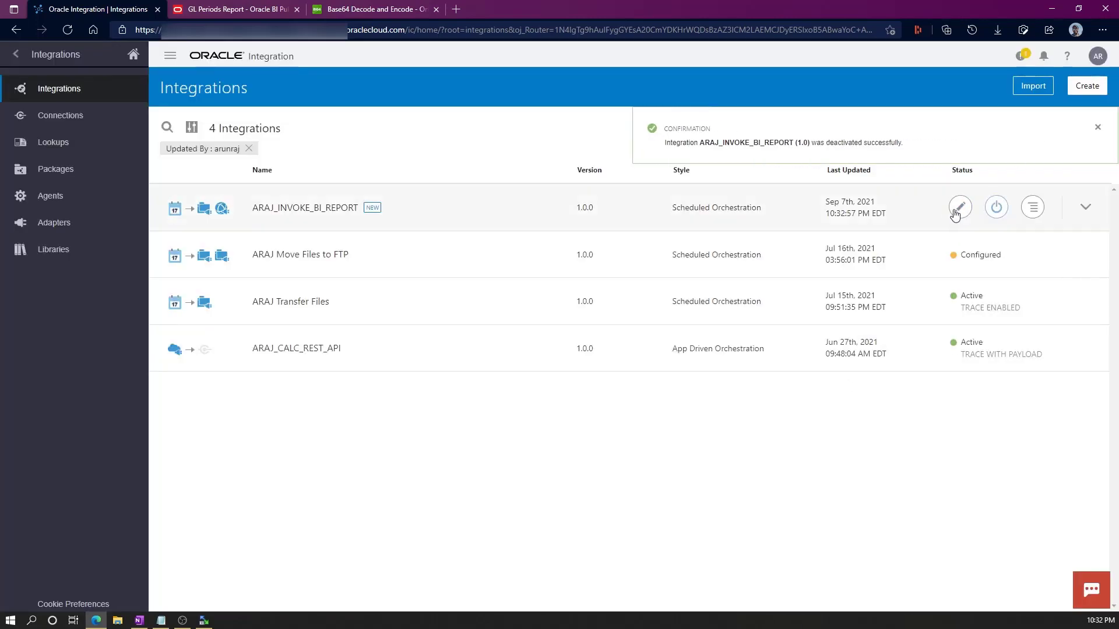
left_click(344, 210)
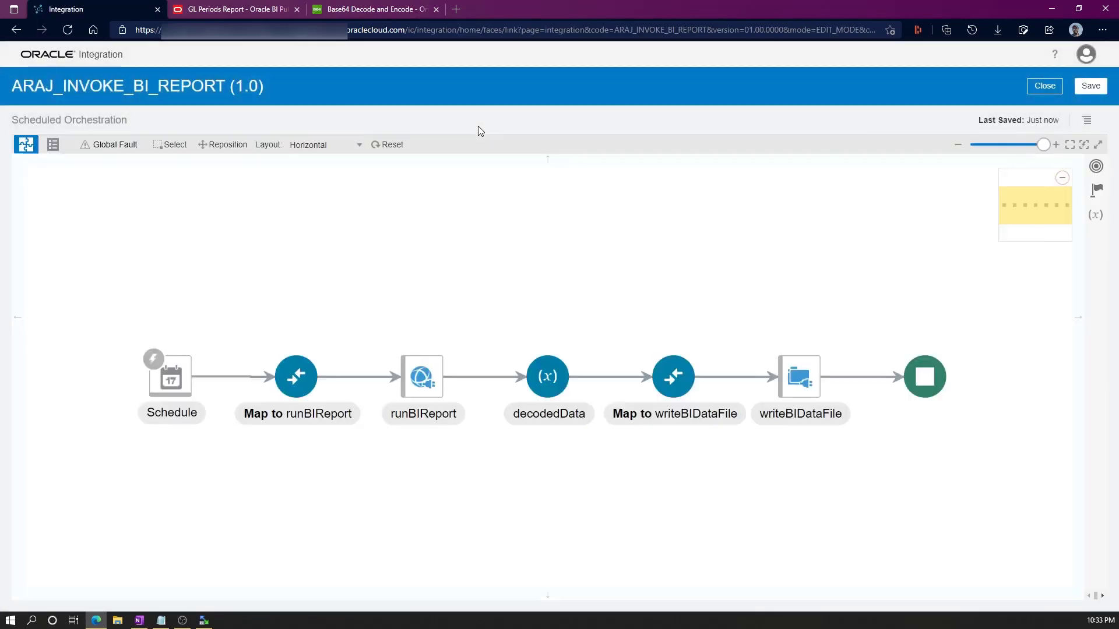
In the writeBIDataFile mapper, show ICSFile's FileReference and select runBIReport Response's reportBytes field.
left_click(675, 384)
left_click(716, 351)
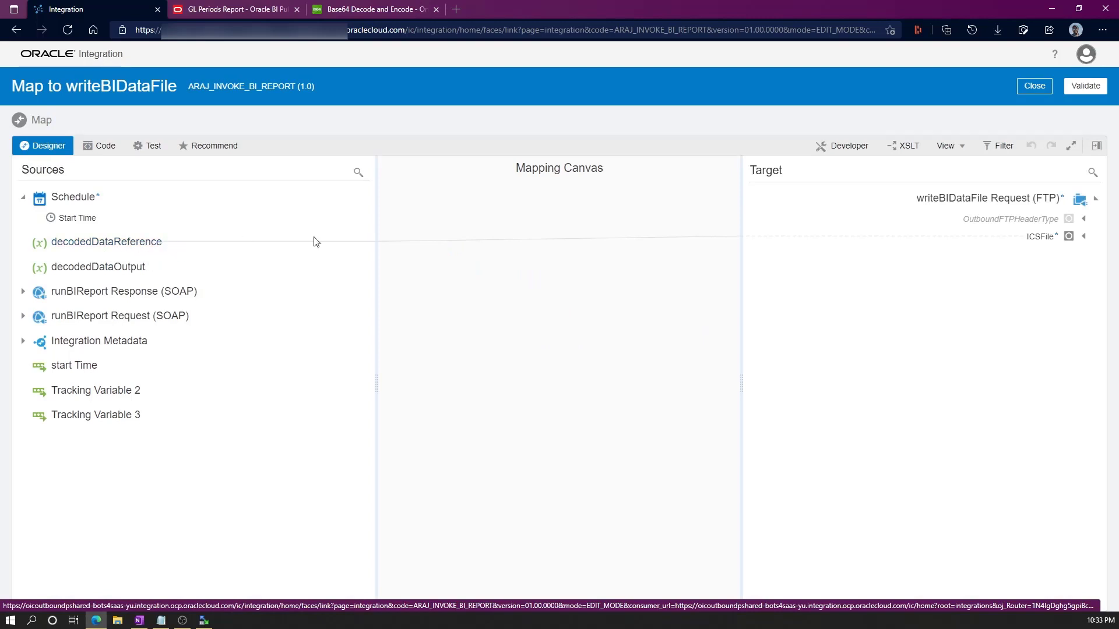
left_click(1083, 238)
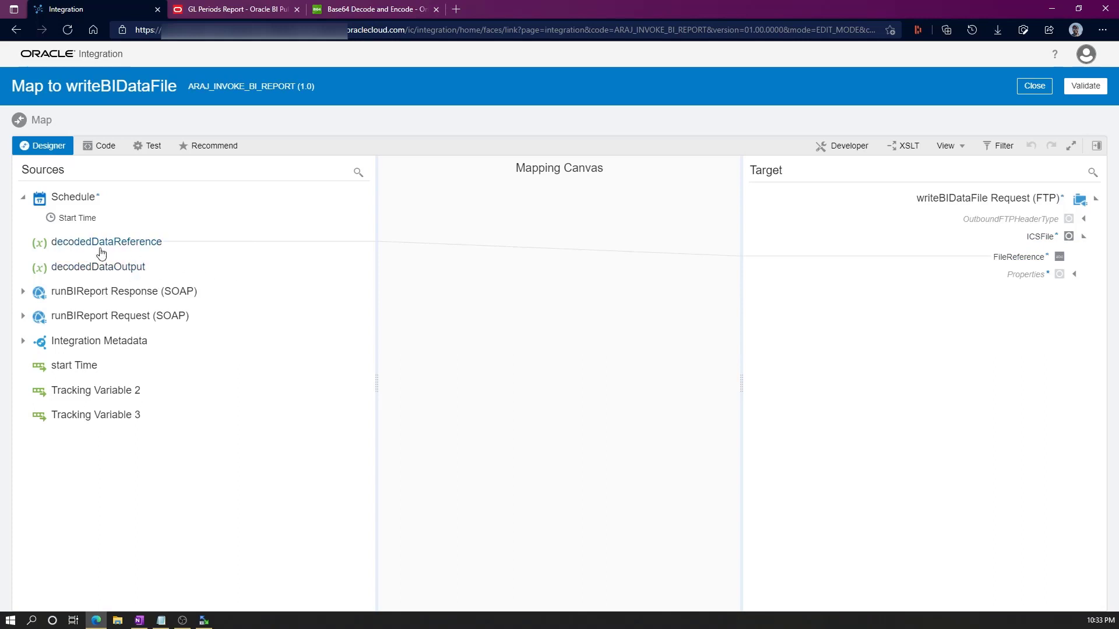
left_click(24, 292)
left_click(37, 313)
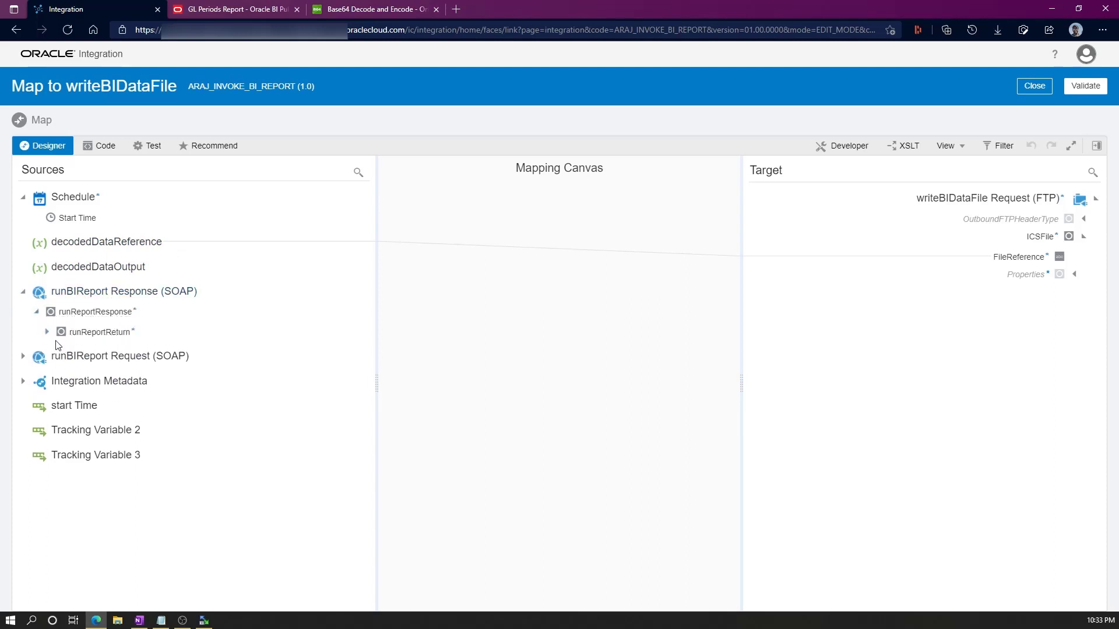
left_click(47, 332)
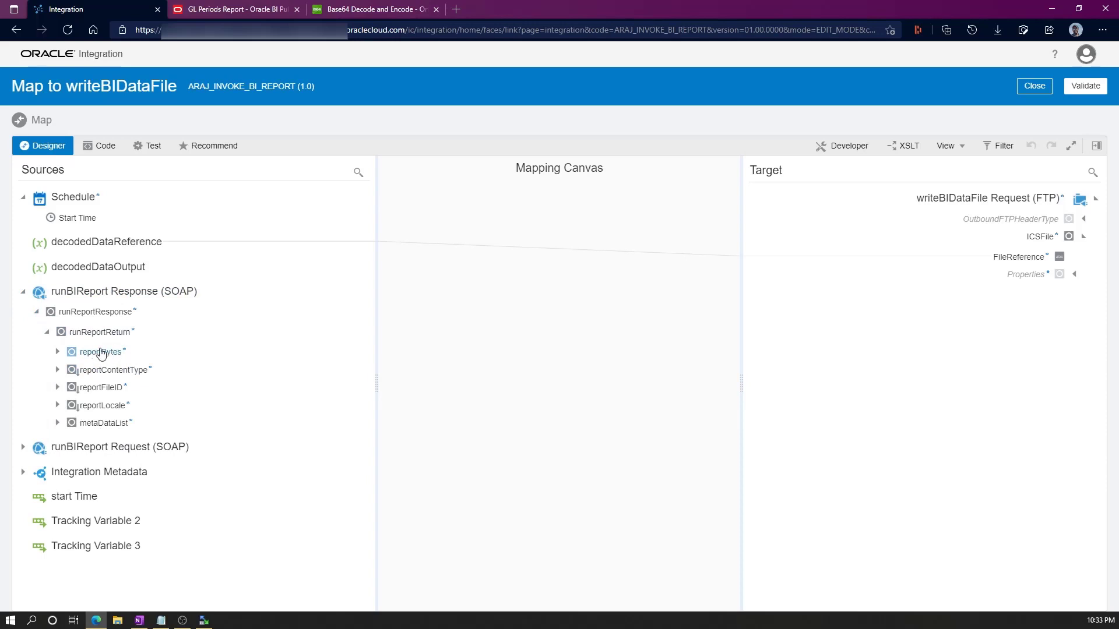
left_click(106, 353)
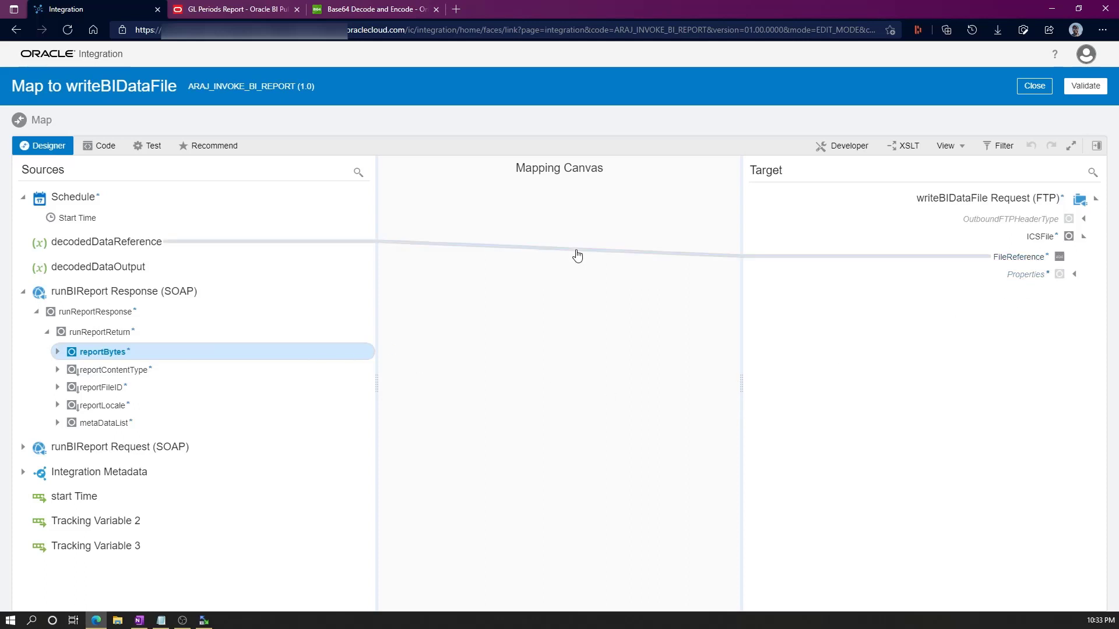
Find the decodeBase64ToReference function by searching the mapping functions for 'base64'.
left_click(1097, 147)
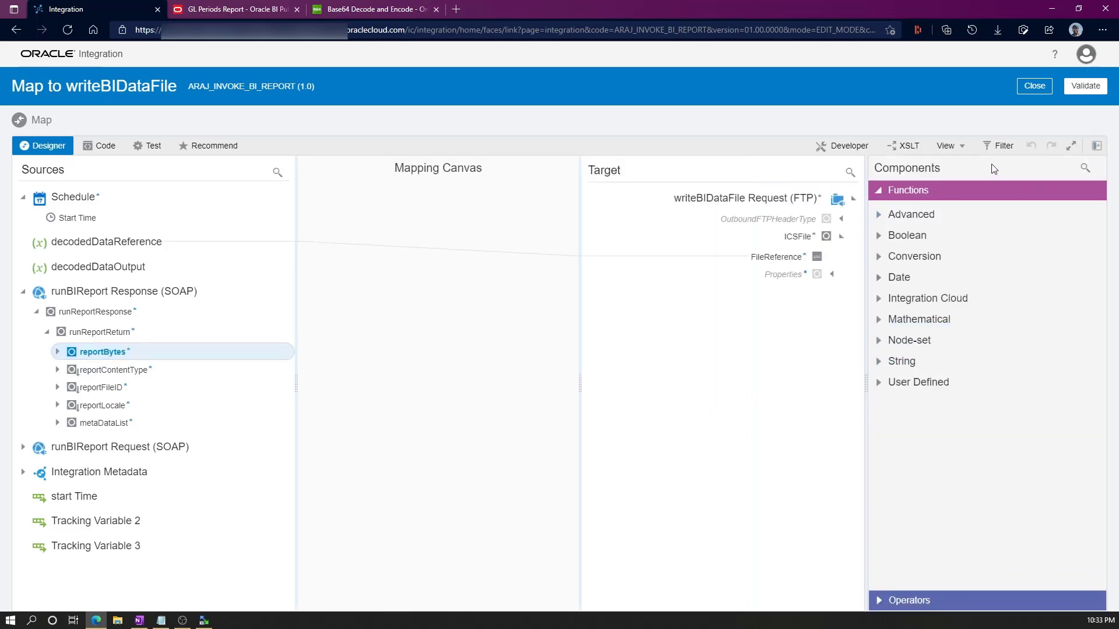
left_click(1082, 169)
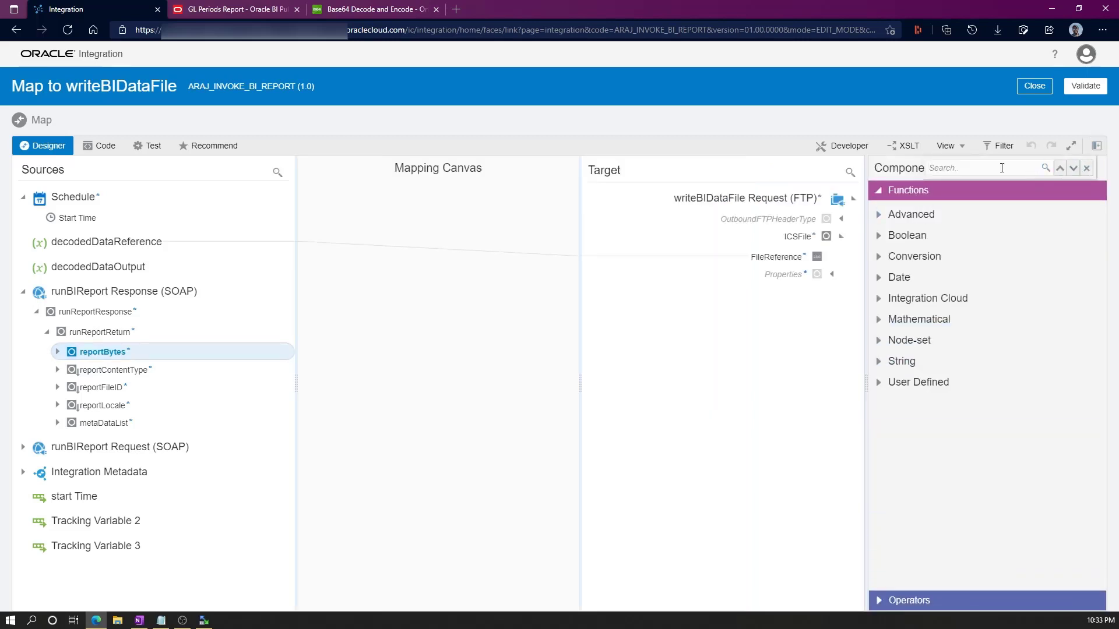
type("base64")
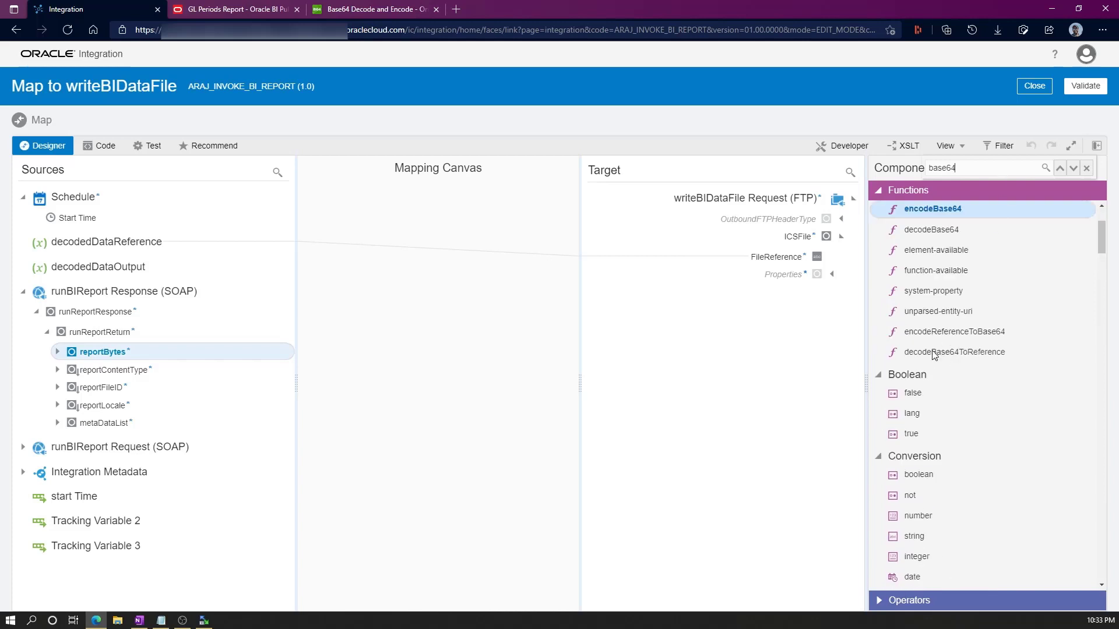
left_click(919, 356)
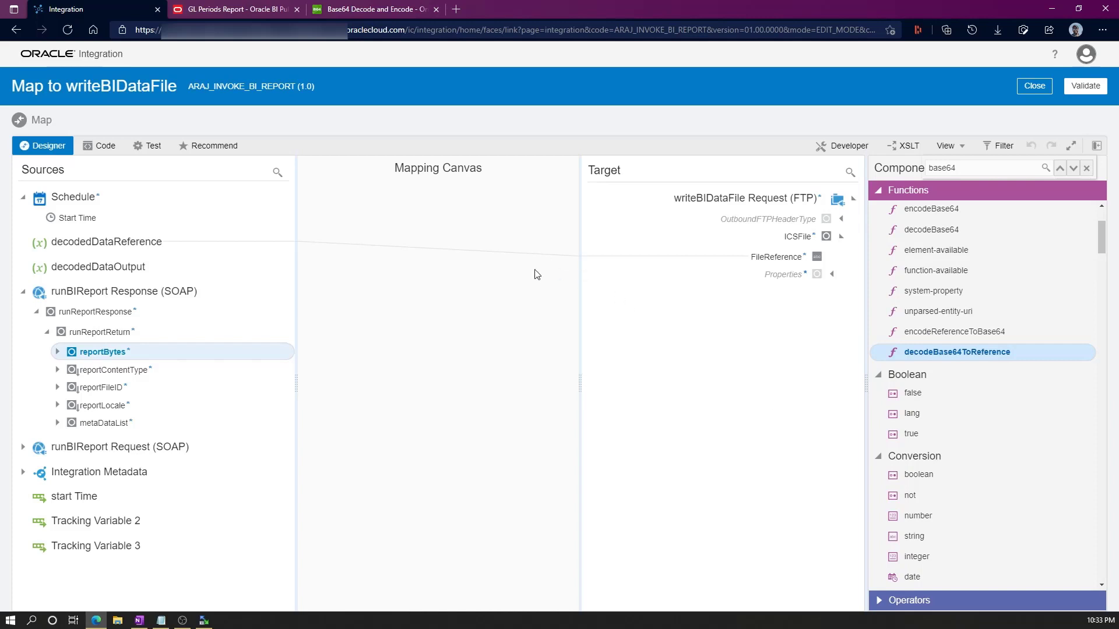
Replace FileReference's $decodedDataReference expression with decodeBase64ToReference of reportBytes.
left_click(493, 258)
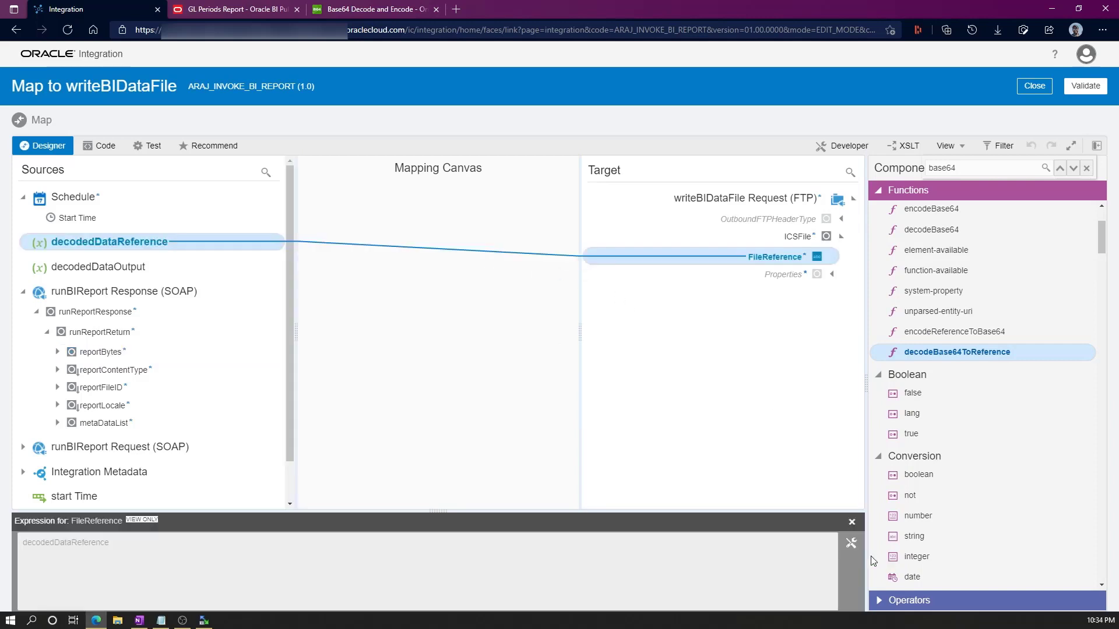
left_click(851, 544)
left_click_drag(551, 513, 543, 409)
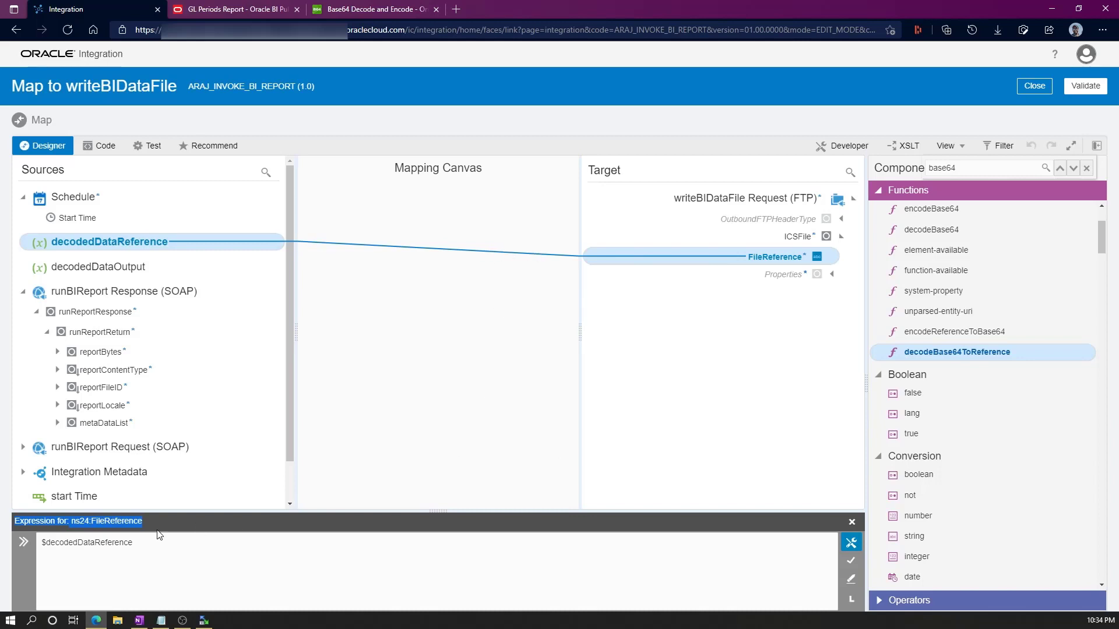
left_click_drag(158, 536, 37, 540)
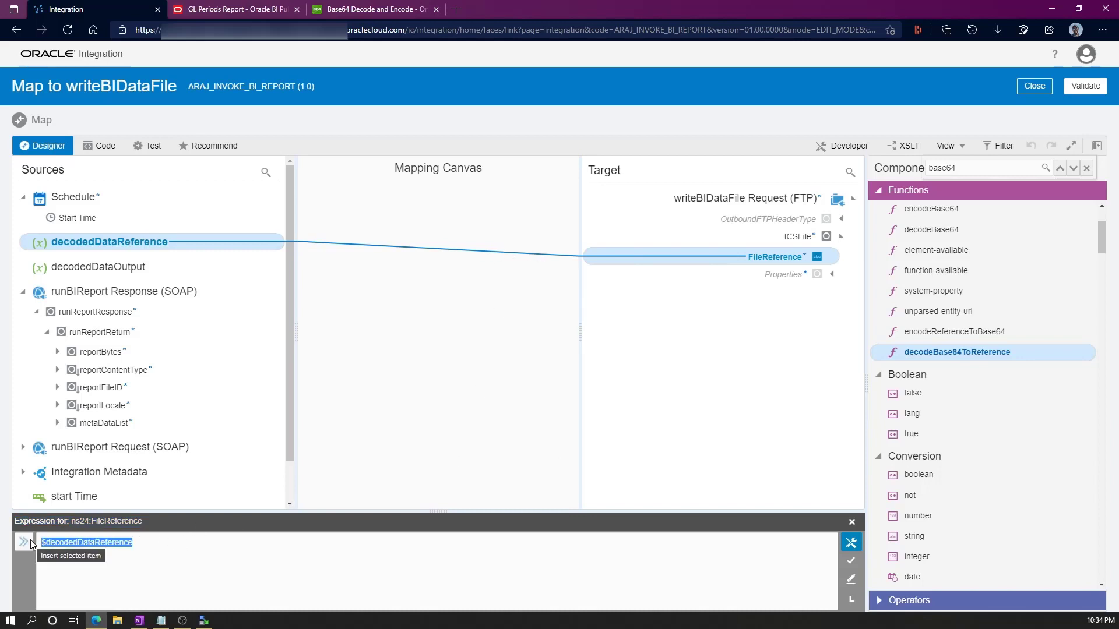
key("BackSpace")
left_click_drag(969, 356, 165, 569)
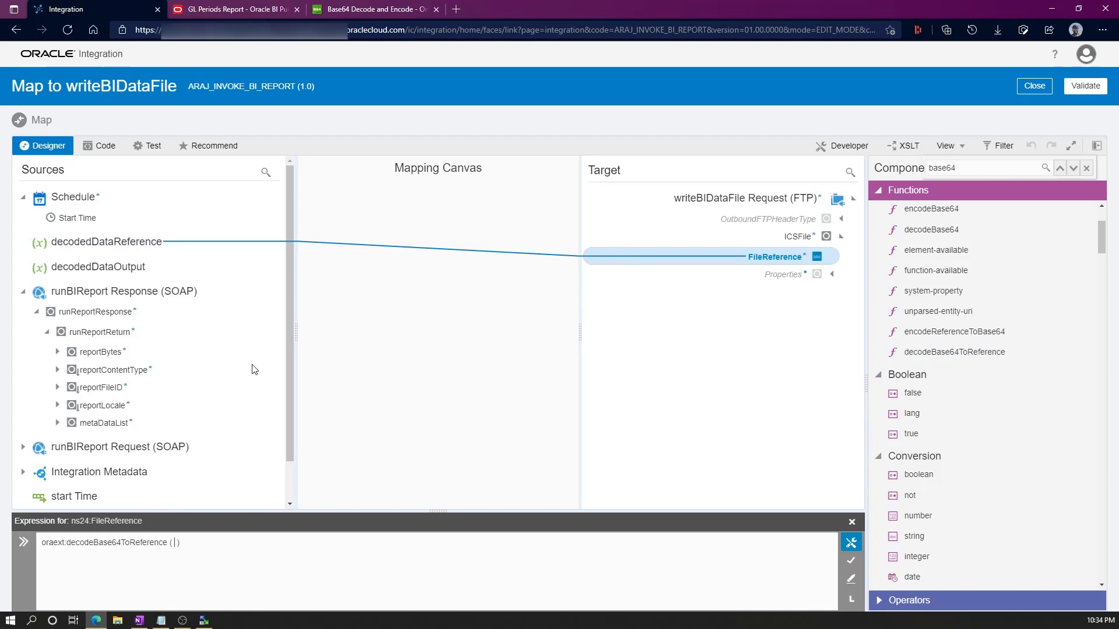
left_click_drag(95, 352, 177, 545)
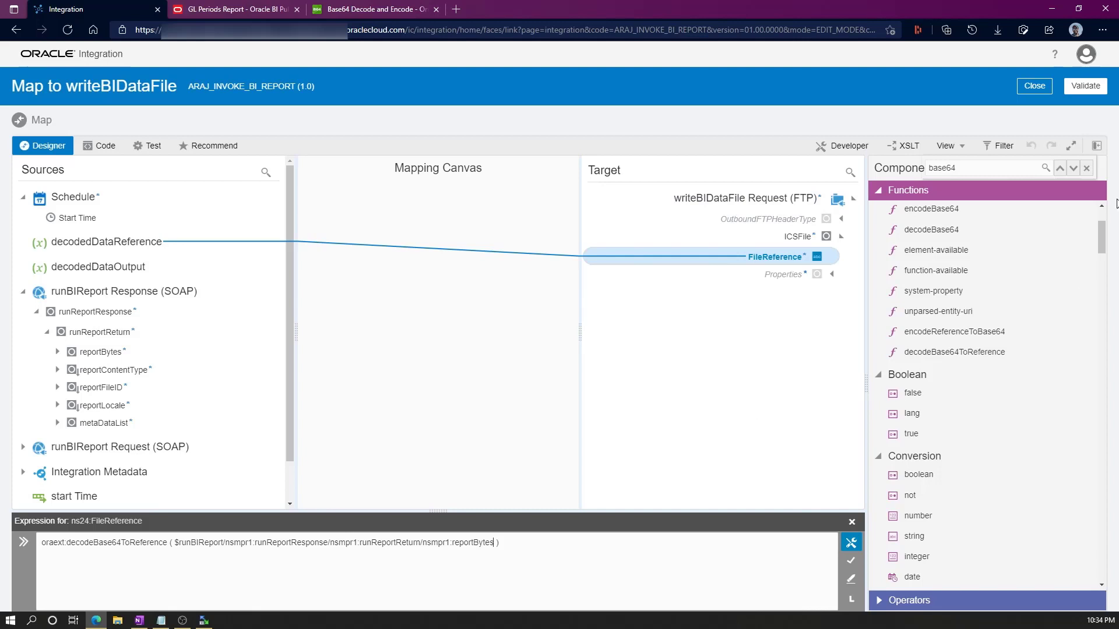
left_click(1096, 145)
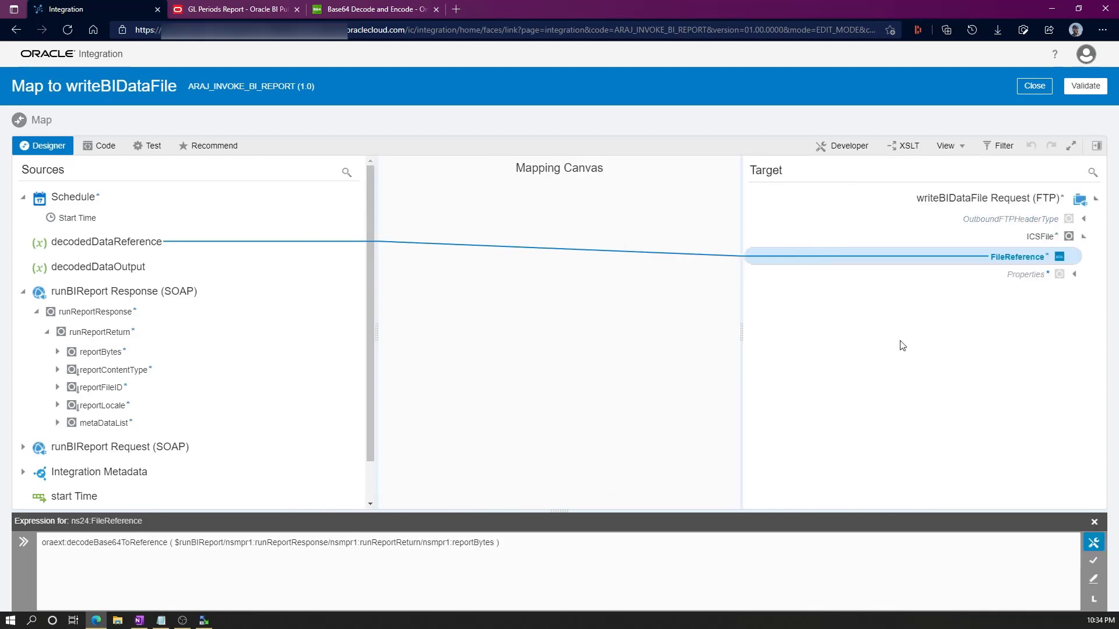
Apply the new FileReference expression and validate the writeBIDataFile mapping.
left_click(1093, 560)
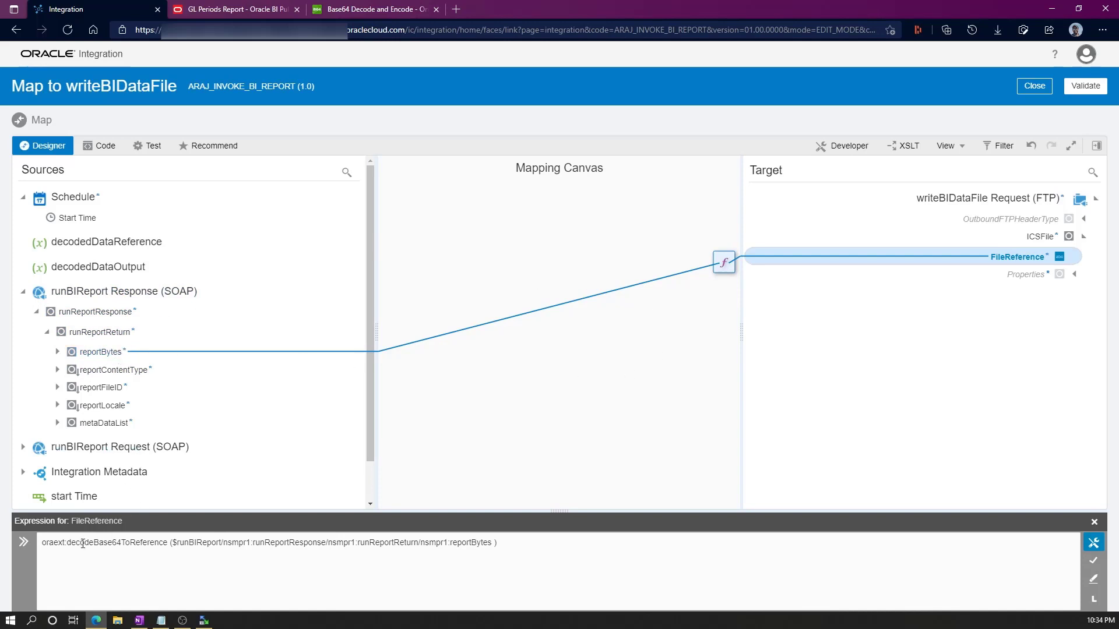
left_click_drag(161, 511, 146, 462)
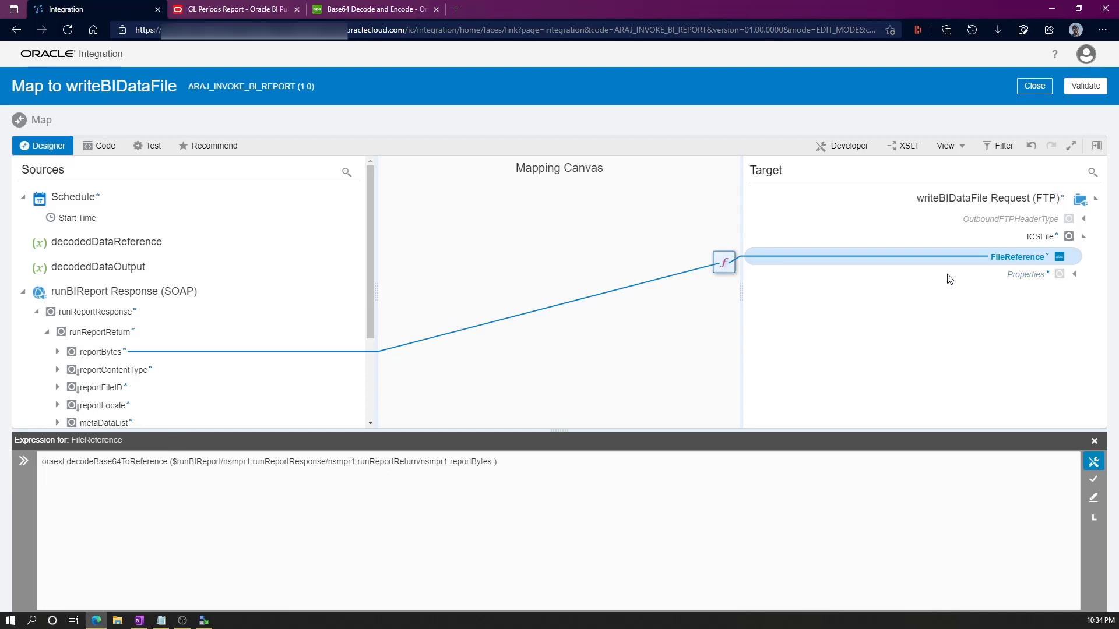
left_click(1085, 86)
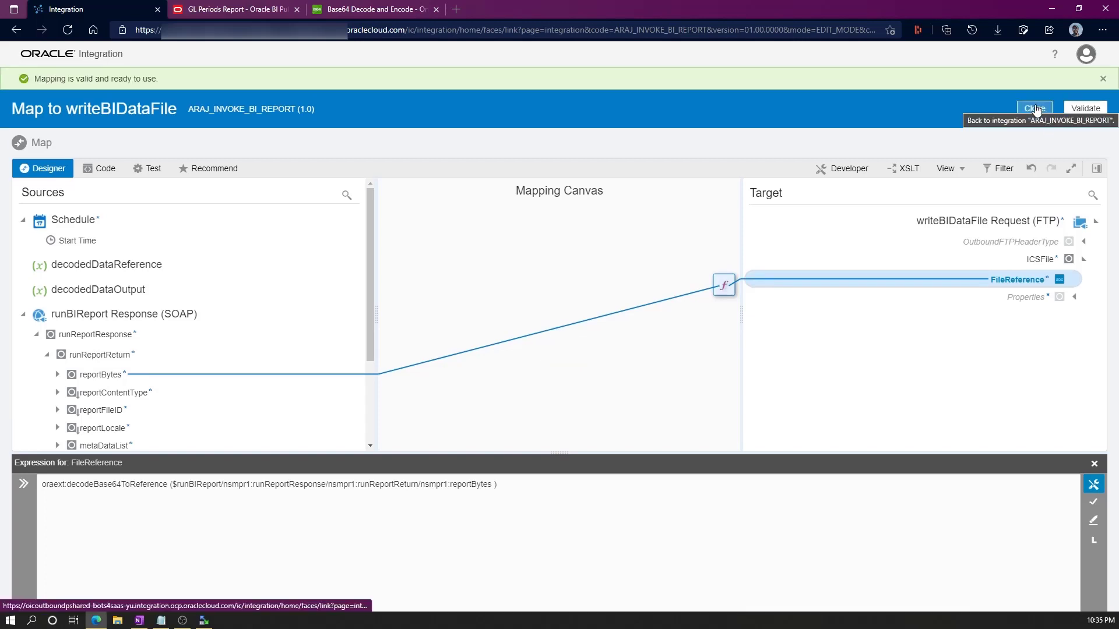
Close the mapper, save ARAJ_INVOKE_BI_REPORT, and return to the Integrations list.
left_click(1035, 110)
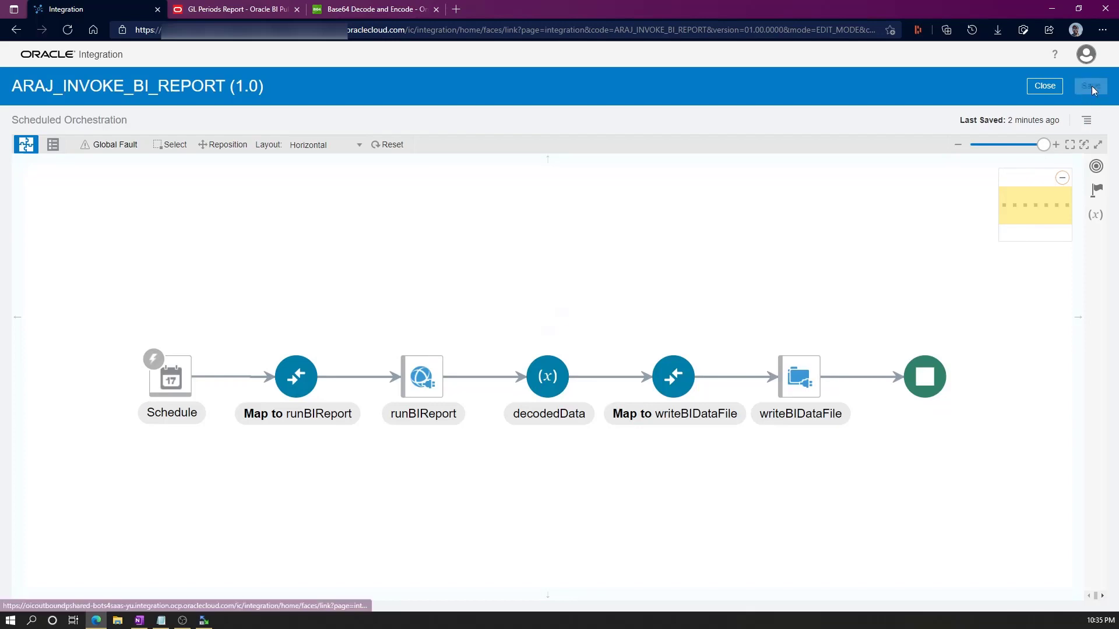
left_click(1094, 87)
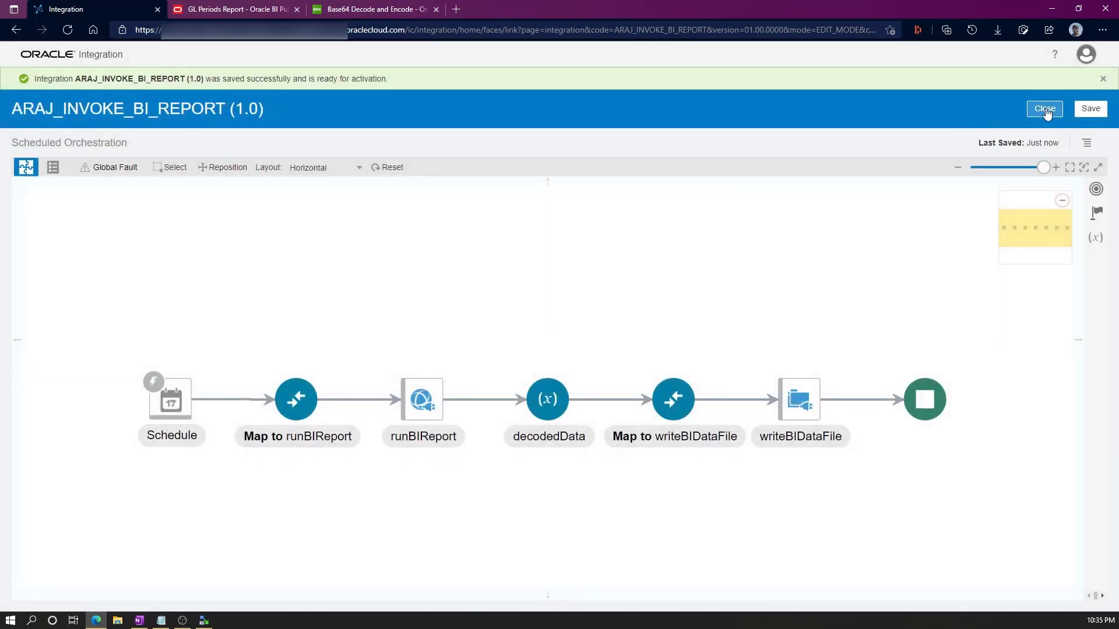
left_click(1044, 108)
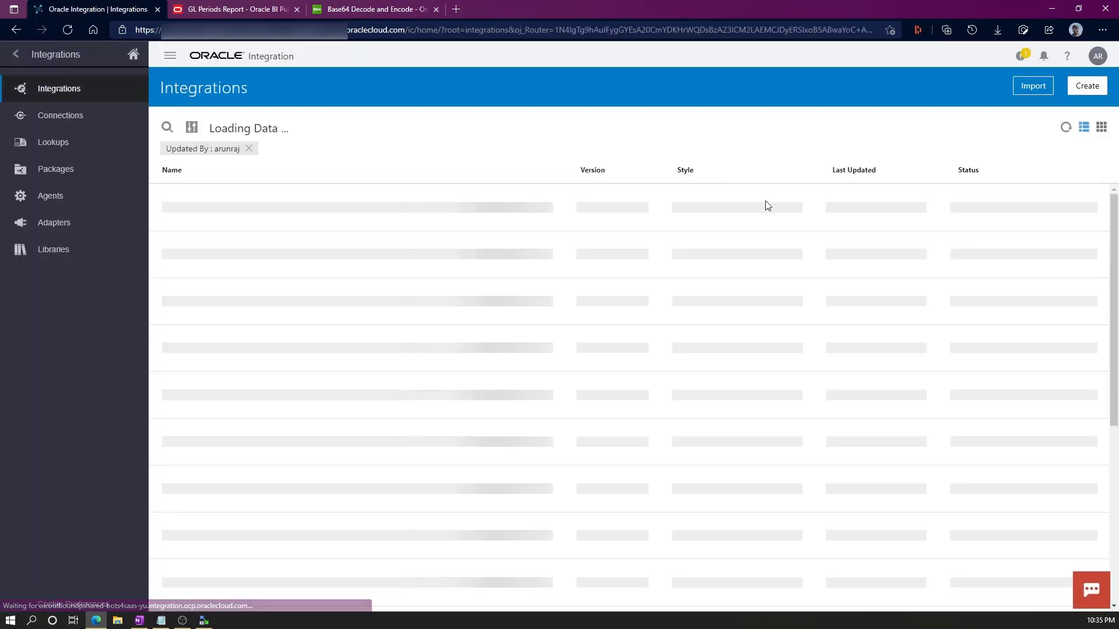
Activate ARAJ_INVOKE_BI_REPORT and refresh the list to see its active status.
left_click(994, 207)
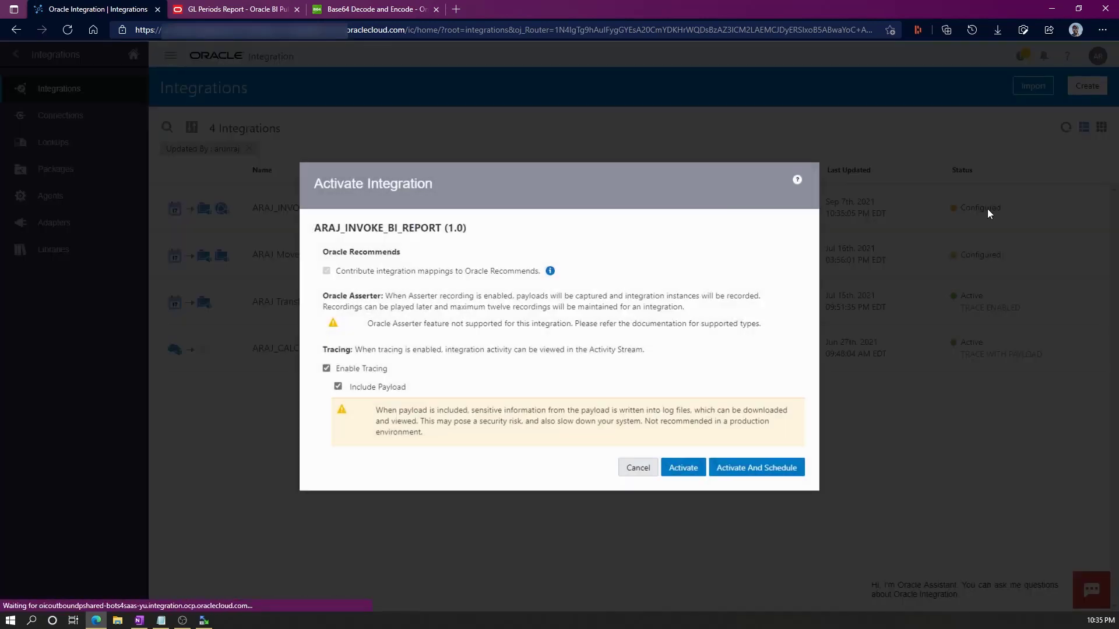
left_click(684, 470)
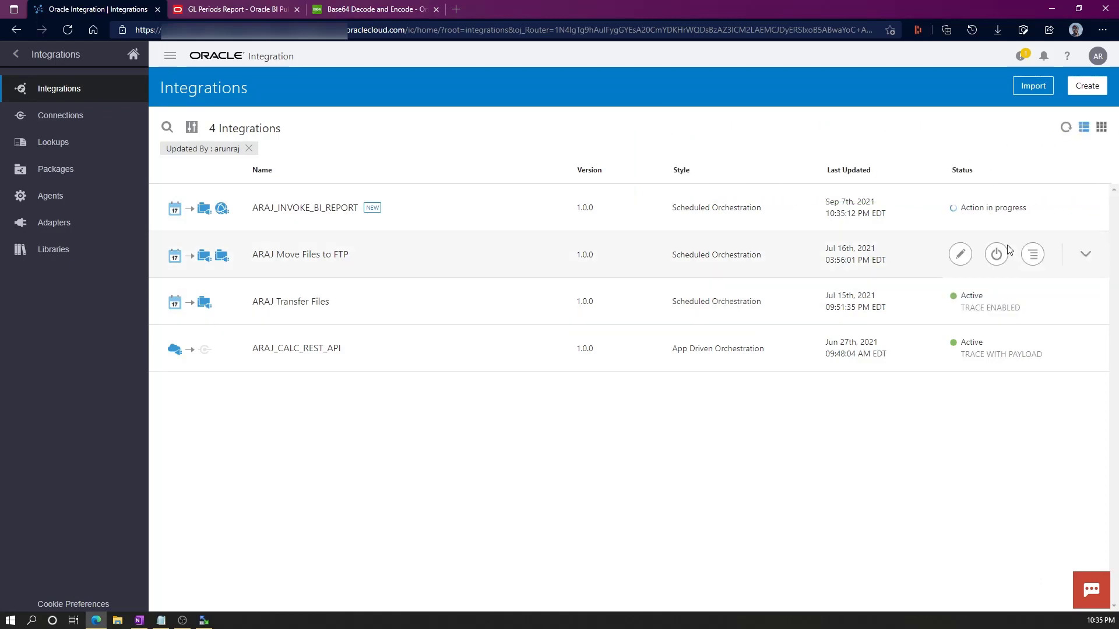
left_click(1065, 127)
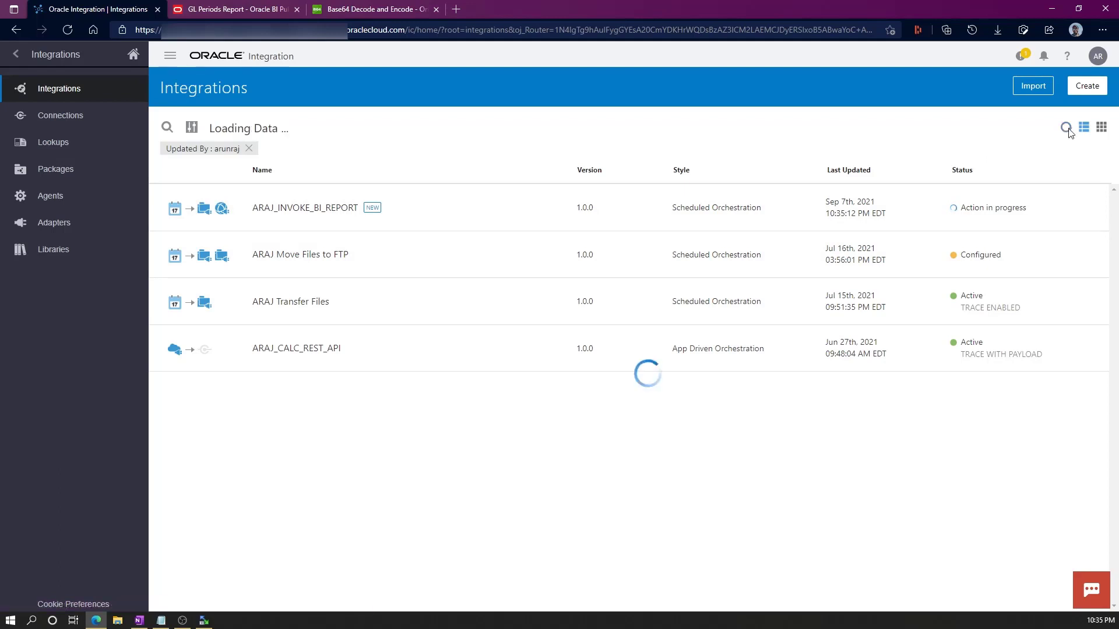
Submit an immediate run of ARAJ_INVOKE_BI_REPORT from its Schedule page.
left_click(1037, 210)
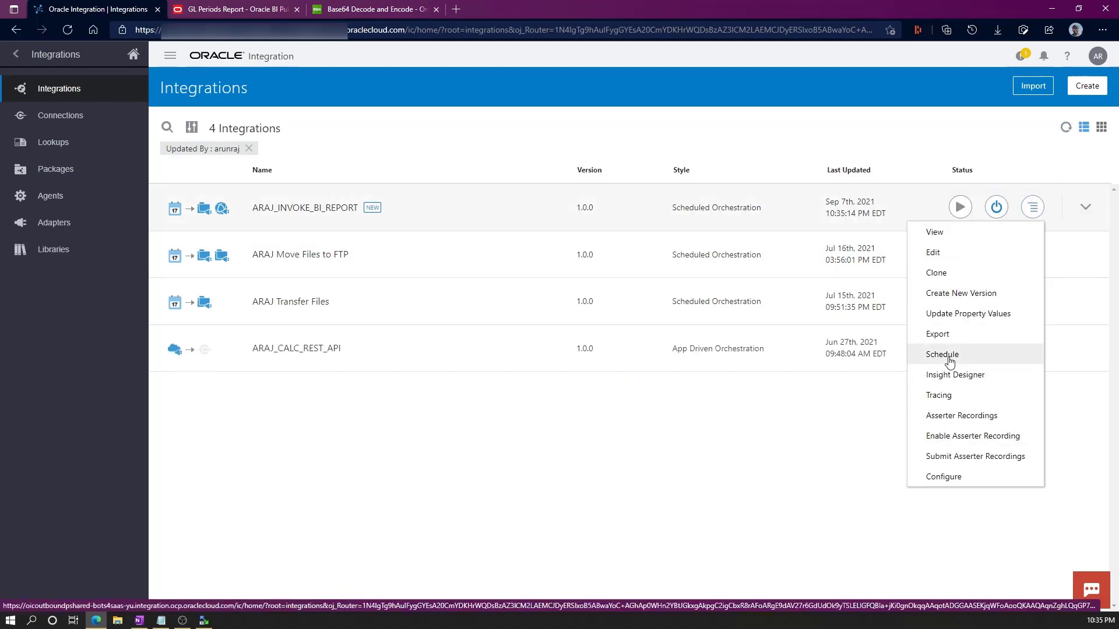
left_click(985, 355)
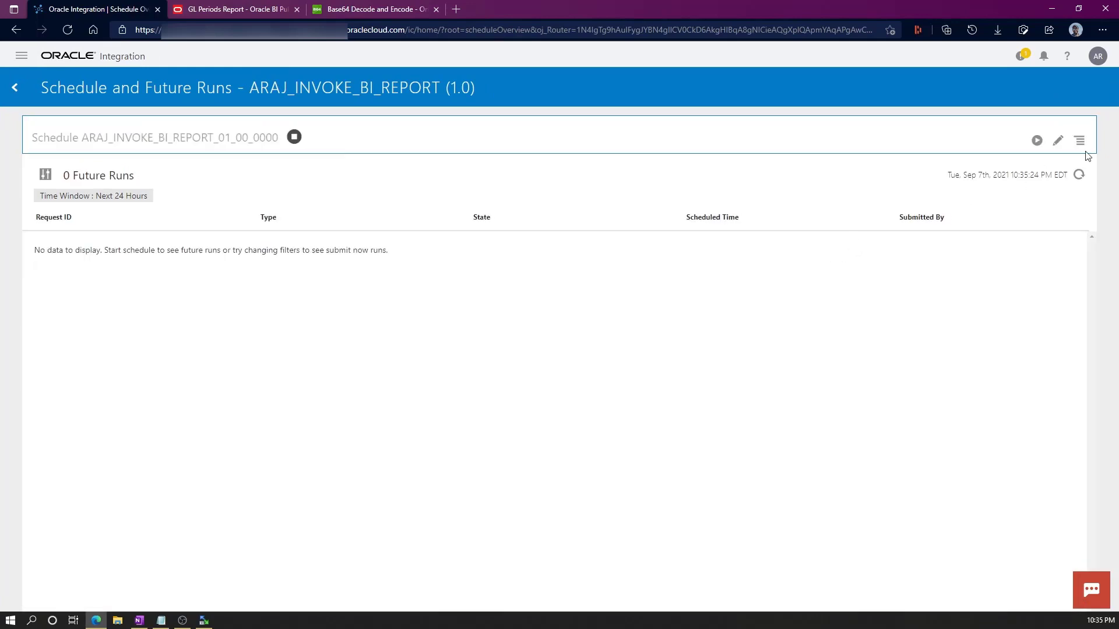
left_click(1079, 140)
left_click(998, 156)
left_click(778, 427)
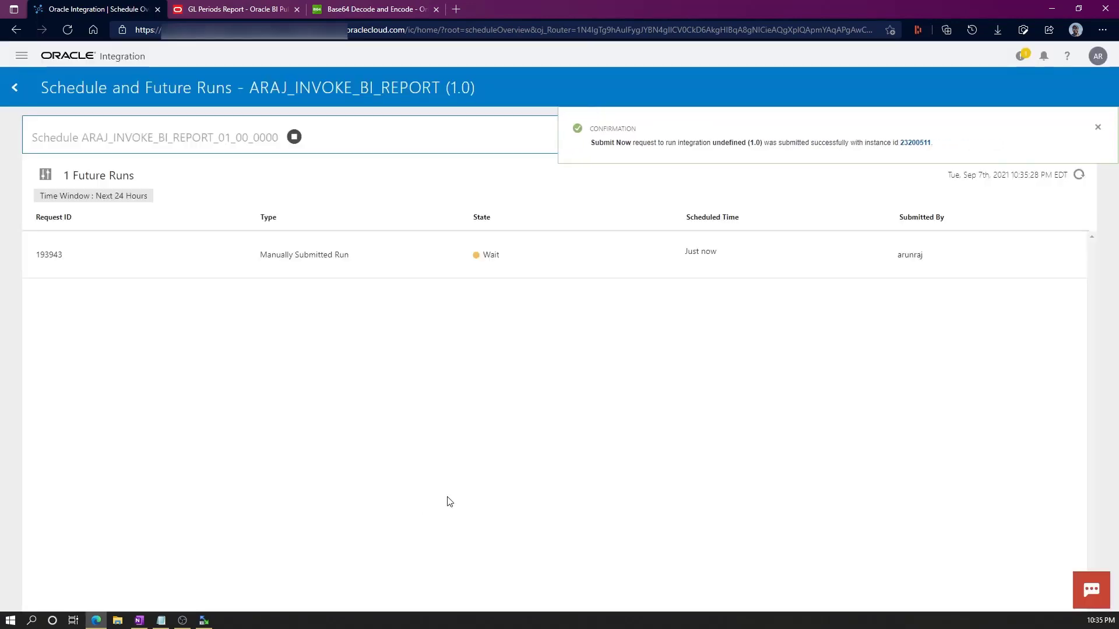
Refresh the schedule page until the submitted run finishes and 0 Future Runs remain.
left_click(1095, 129)
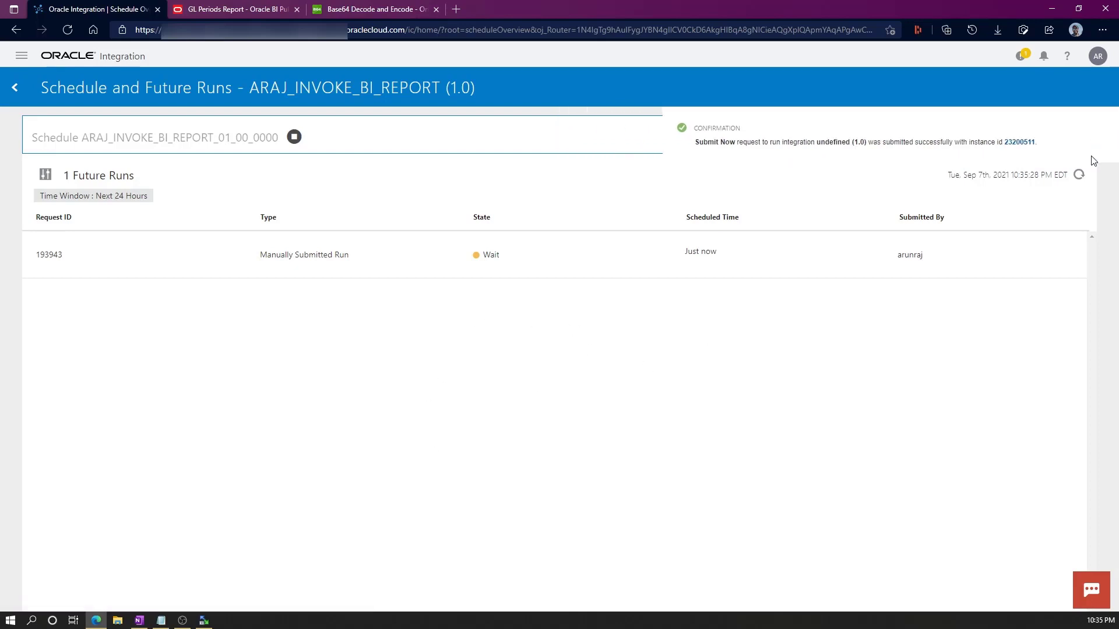
left_click(1081, 177)
left_click(1081, 177)
left_click(1080, 176)
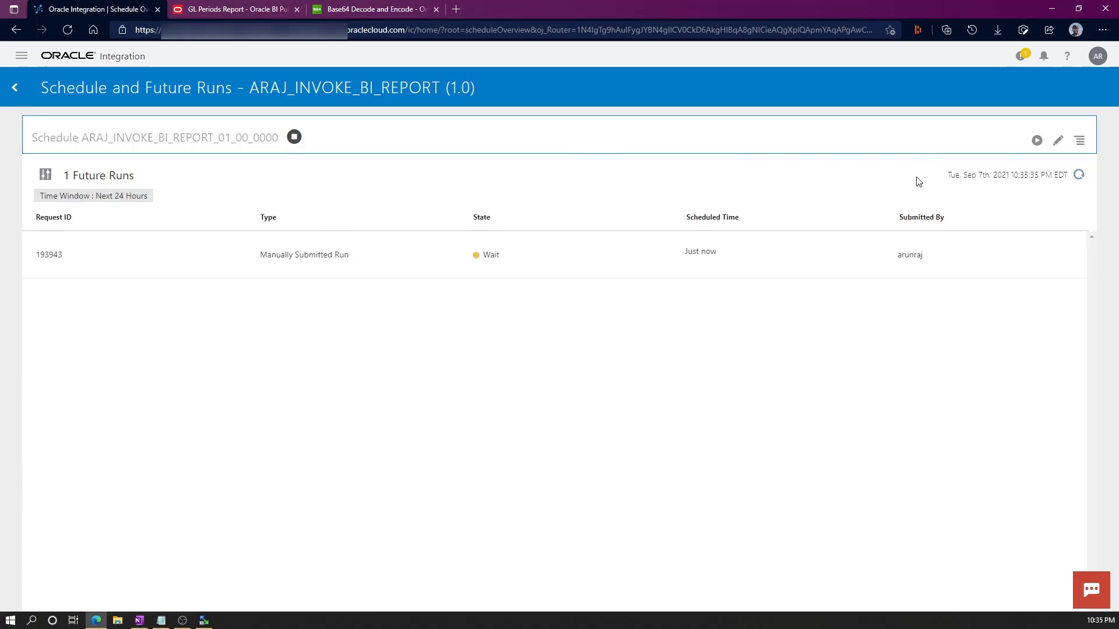
left_click(1080, 177)
left_click(1079, 176)
left_click(1079, 176)
left_click(1079, 177)
left_click(1079, 177)
left_click(1080, 178)
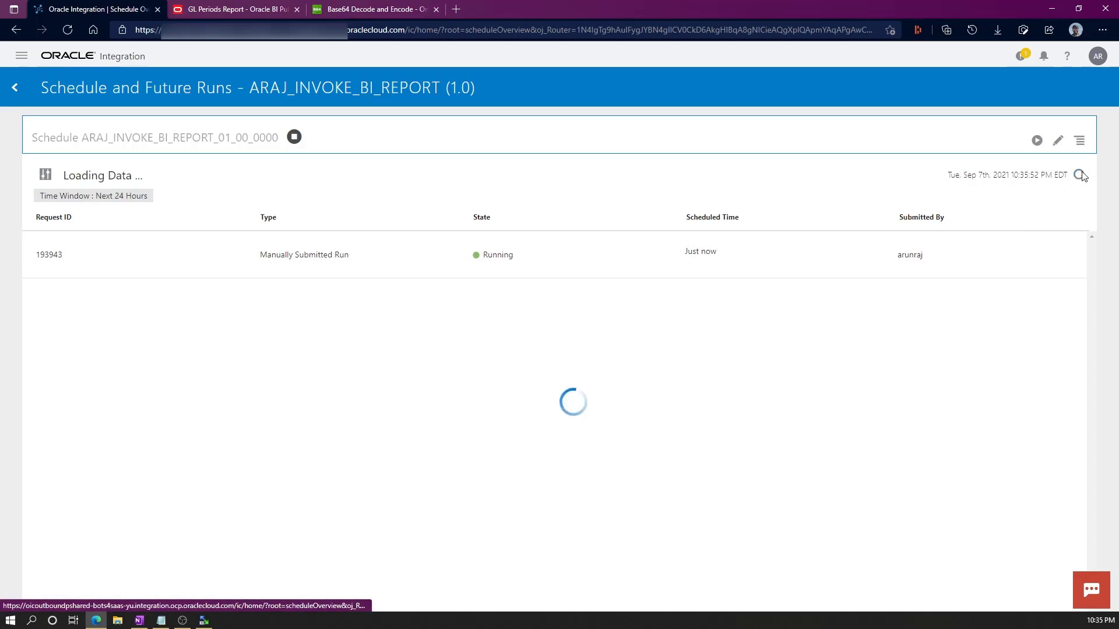
In WinSCP, refresh the remote gl folder and select the new GL_Periods_4.csv.
left_click(205, 621)
left_click(787, 238)
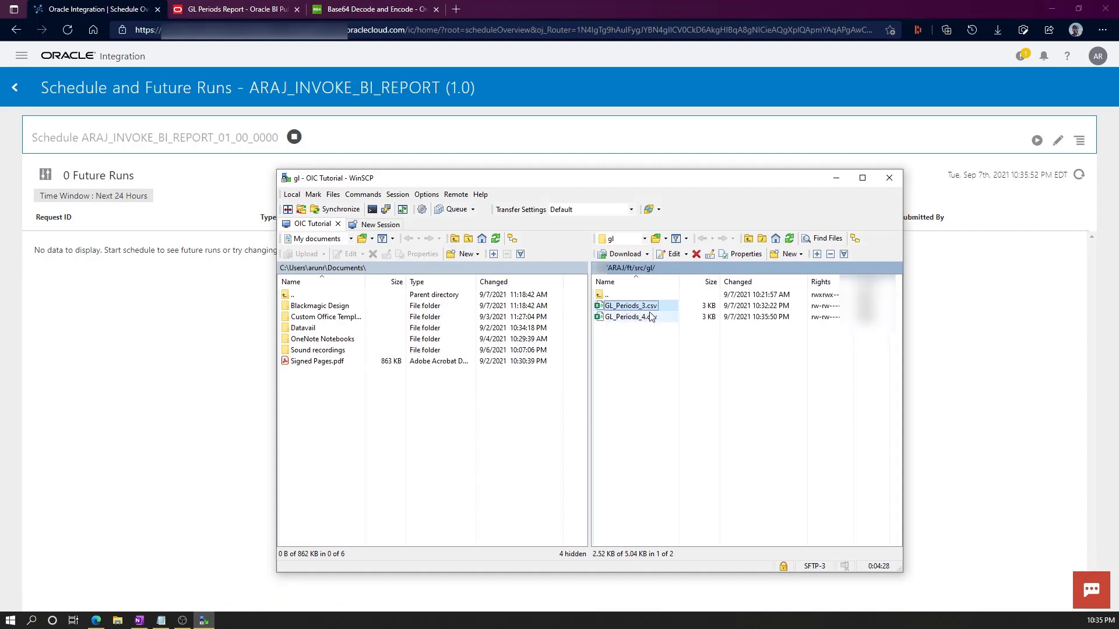
left_click(637, 322)
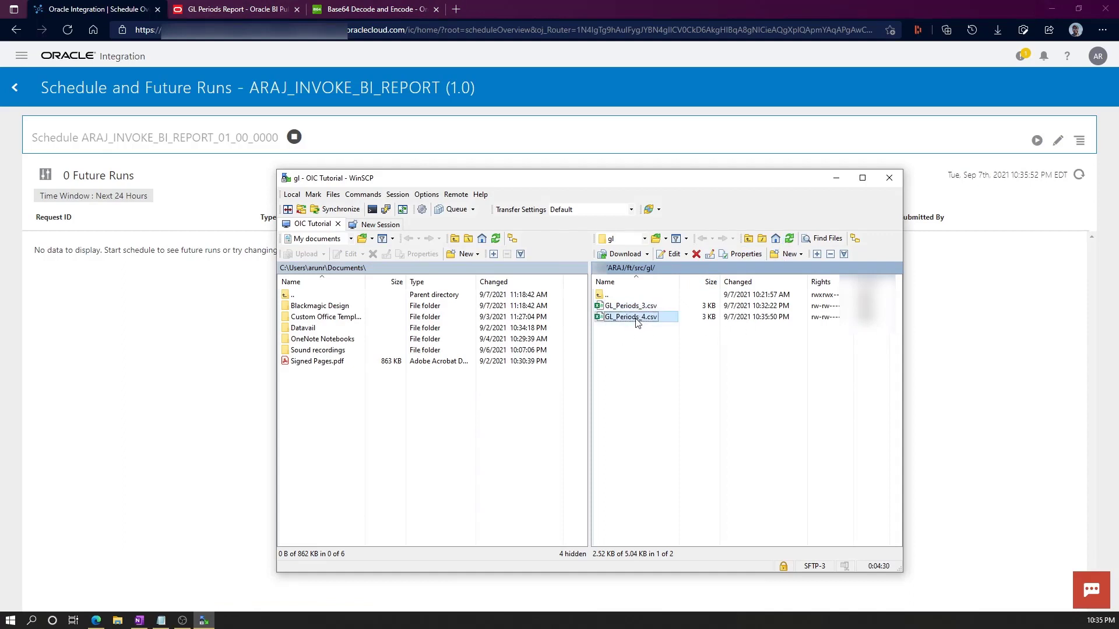